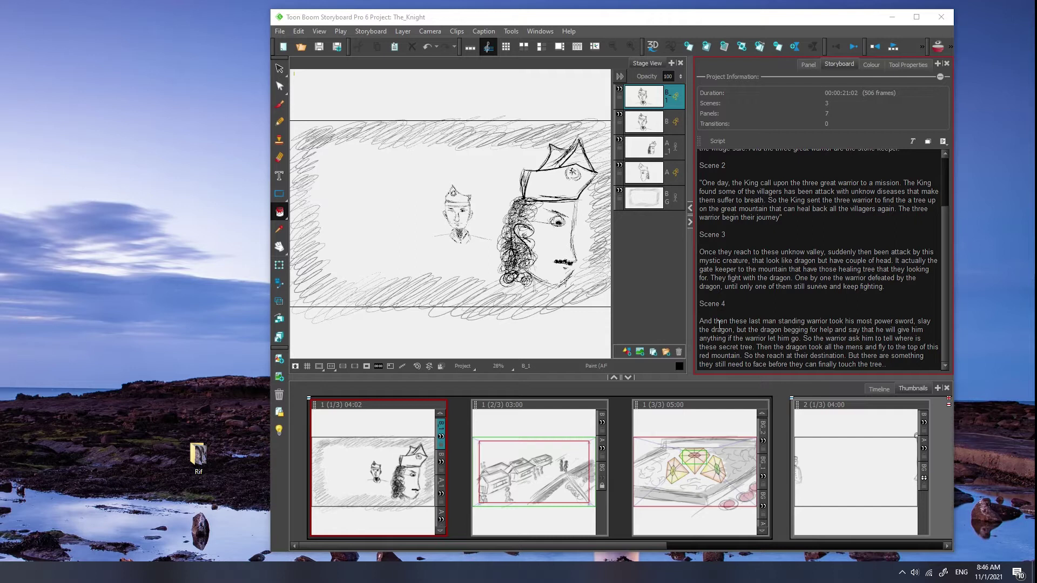
- Show the timeline and add a transition between scene 1 and scene 2
left_click(879, 389)
left_click_drag(376, 399, 584, 398)
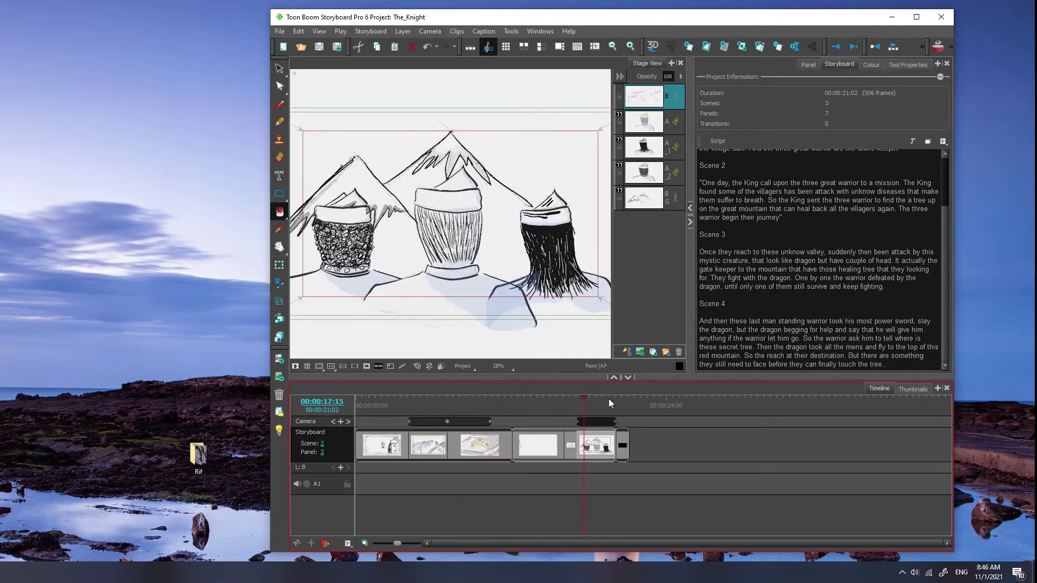
left_click(520, 443)
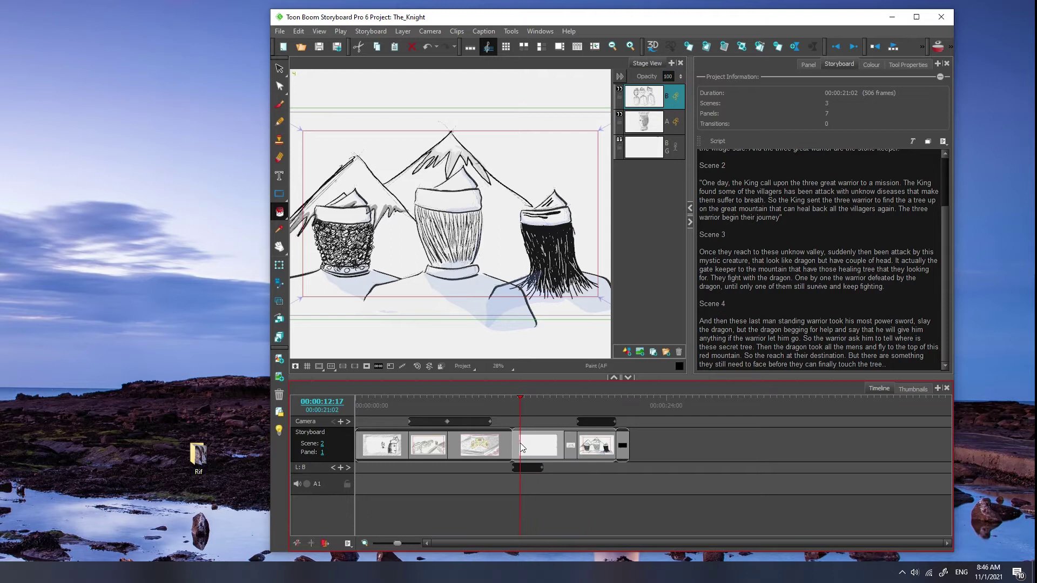
left_click(509, 397)
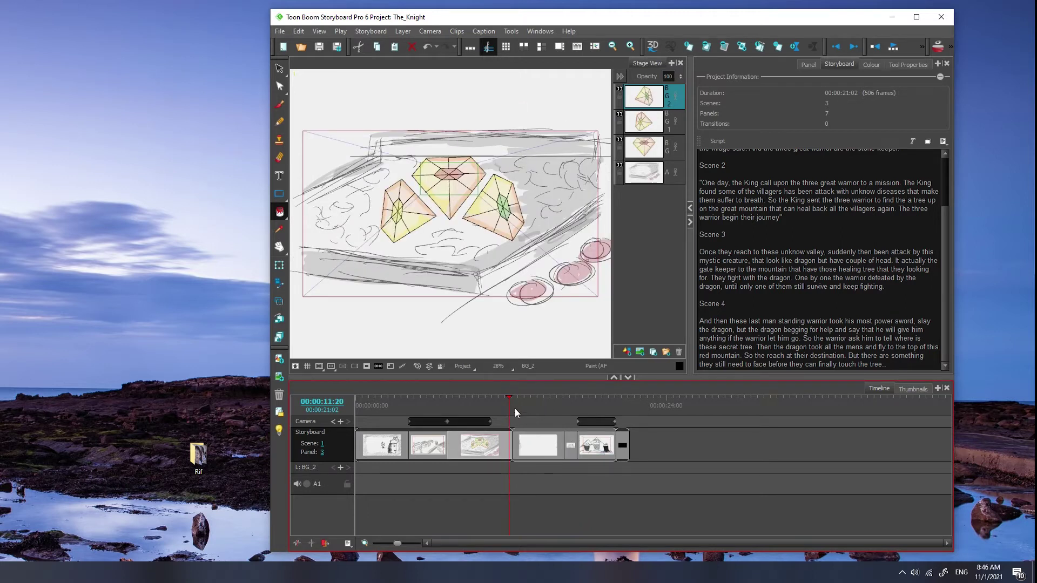
left_click(796, 49)
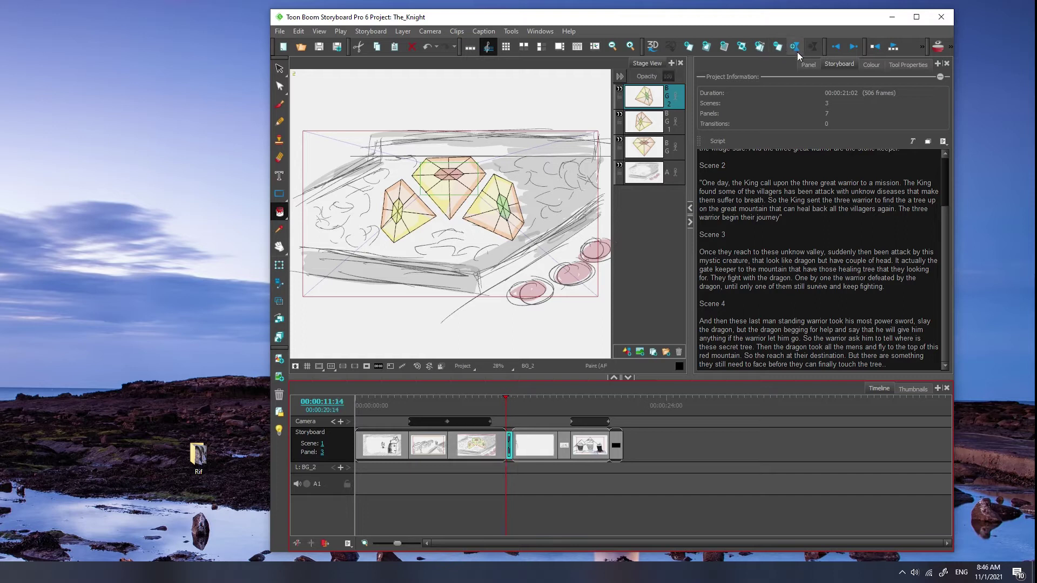
- Play back the storyboard from 00:00:10:15 through the transition into scene 2
left_click_drag(503, 400, 493, 398)
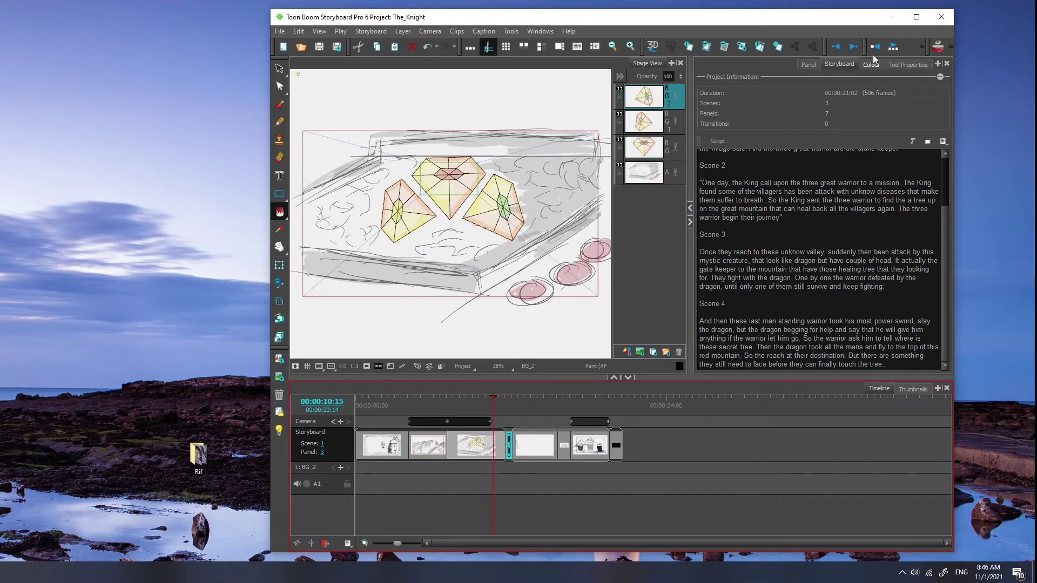
left_click(921, 47)
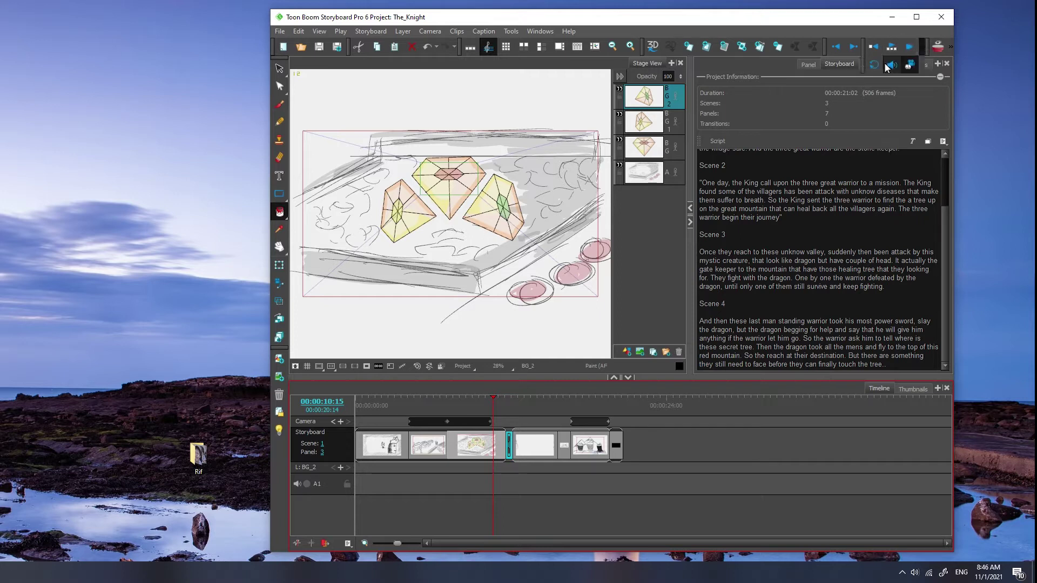
left_click(911, 48)
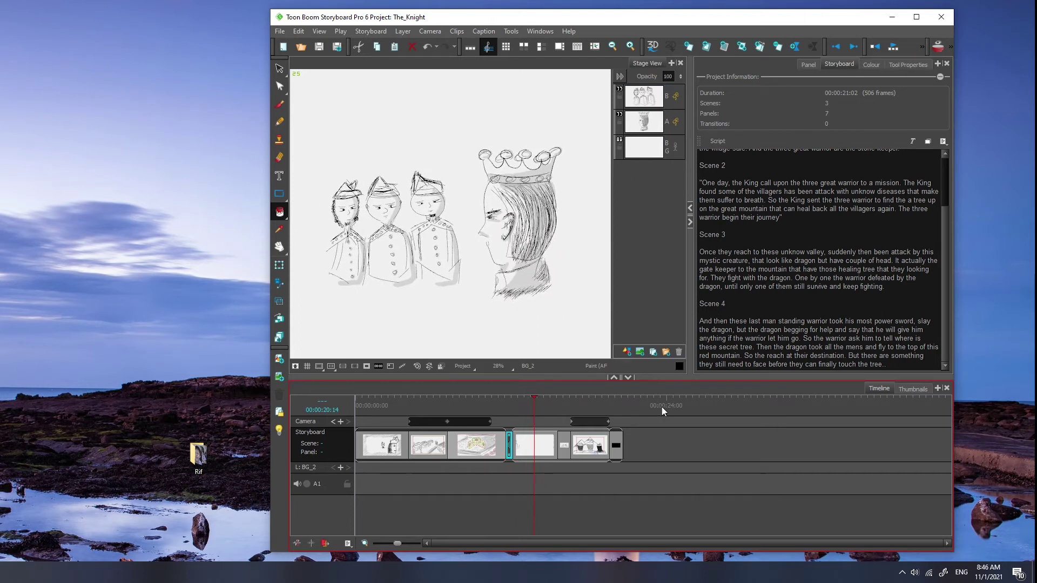
key("space")
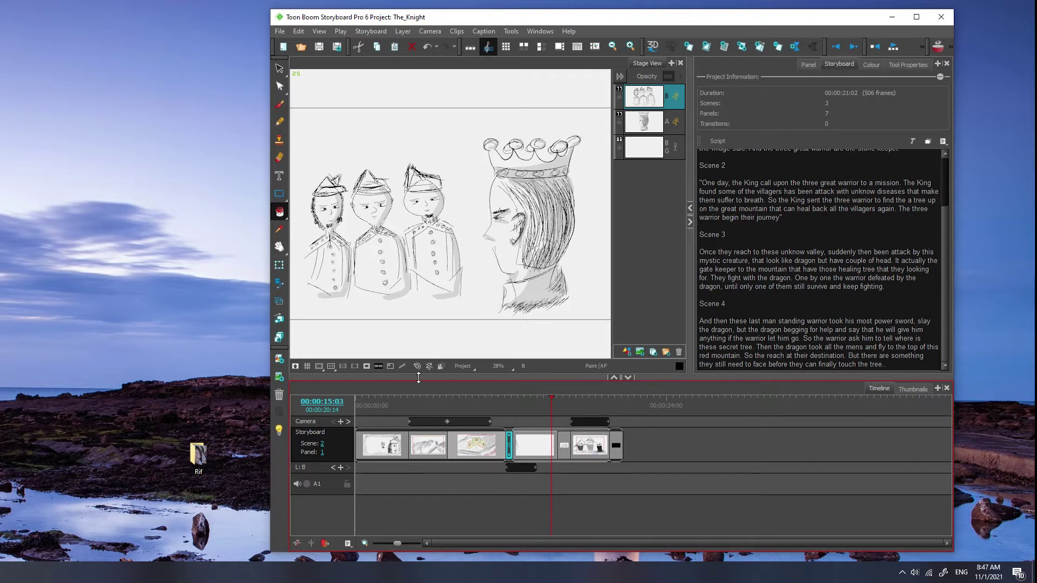
- Examine scene 1's panels in a closer timeline view, checking their durations, dialog and notes
left_click(391, 404)
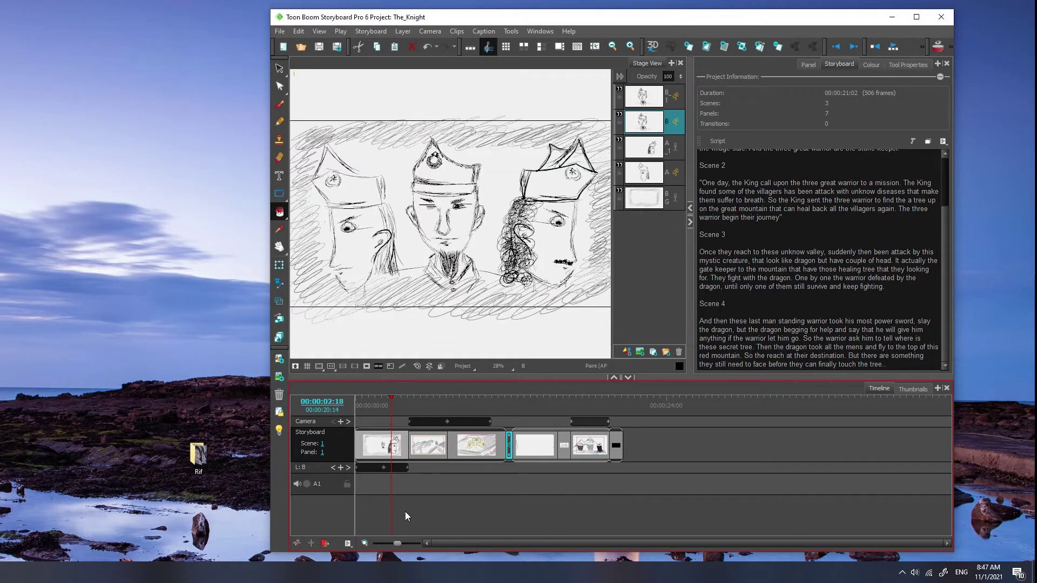
left_click_drag(398, 544, 404, 543)
left_click_drag(533, 540, 442, 540)
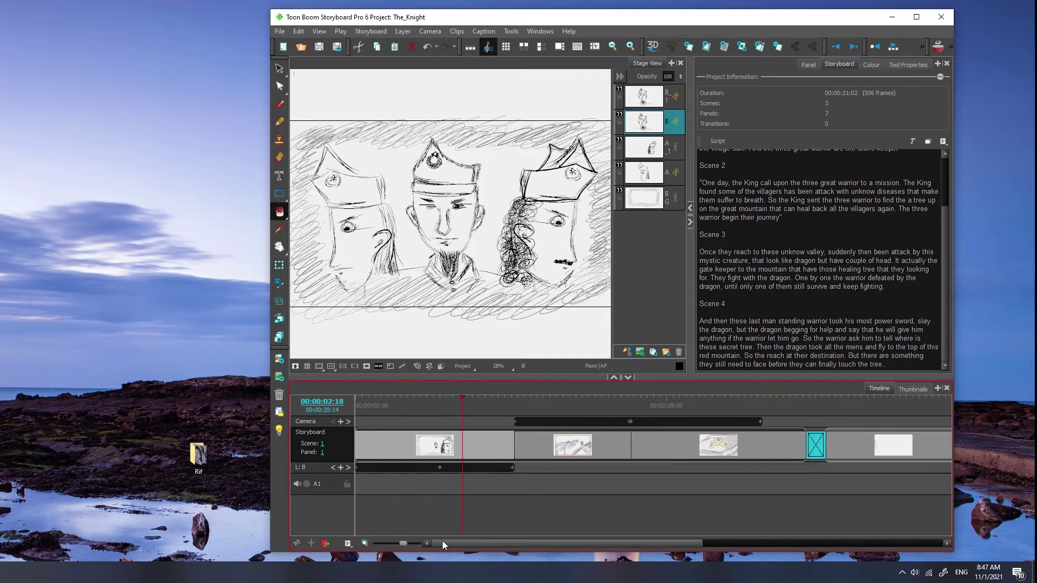
mouse_move(484, 397)
left_mouse_down()
mouse_move(783, 396)
mouse_move(476, 396)
left_mouse_up()
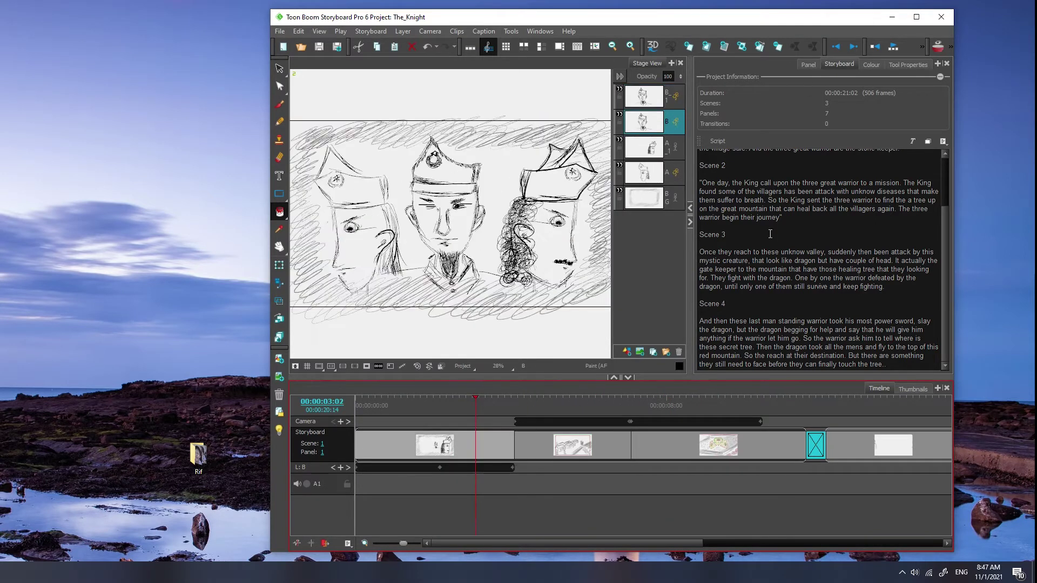
left_click(809, 64)
left_click(782, 444)
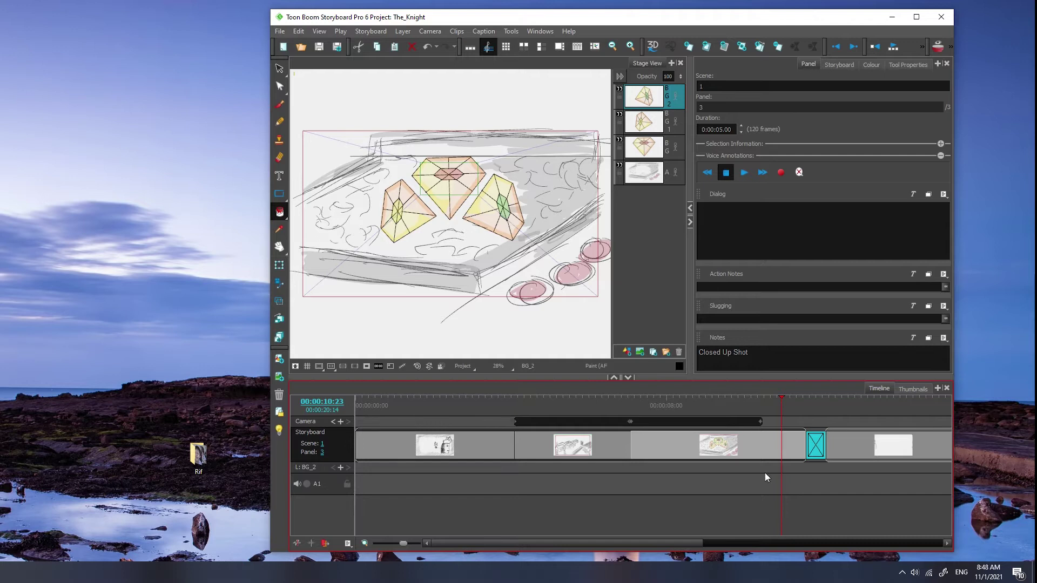
left_click_drag(779, 397, 509, 419)
left_click(430, 432)
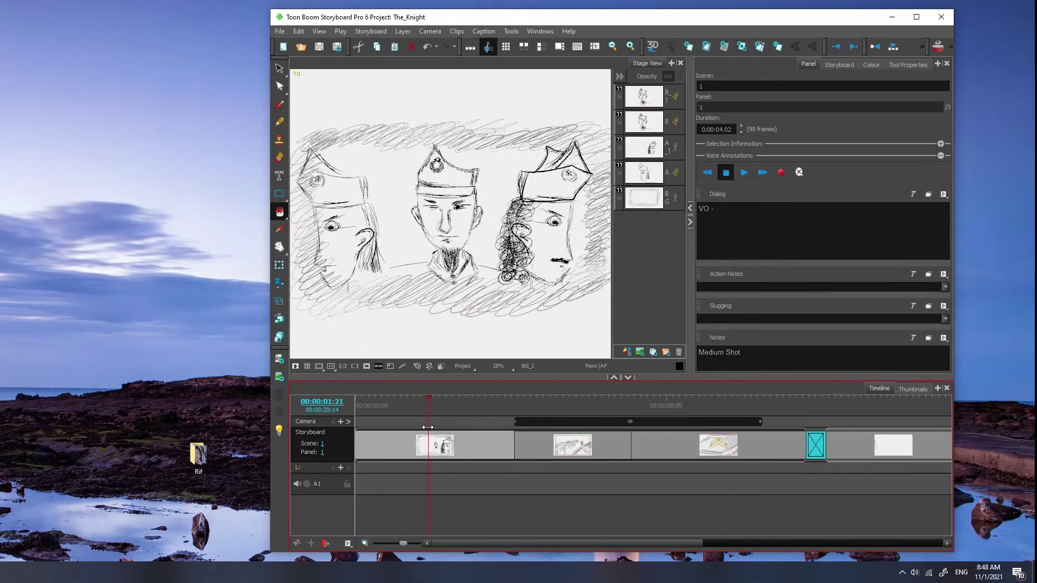
- Review the script's Scene 1 text against the first panel's animation, ending at 00:00:01:20
left_click(838, 64)
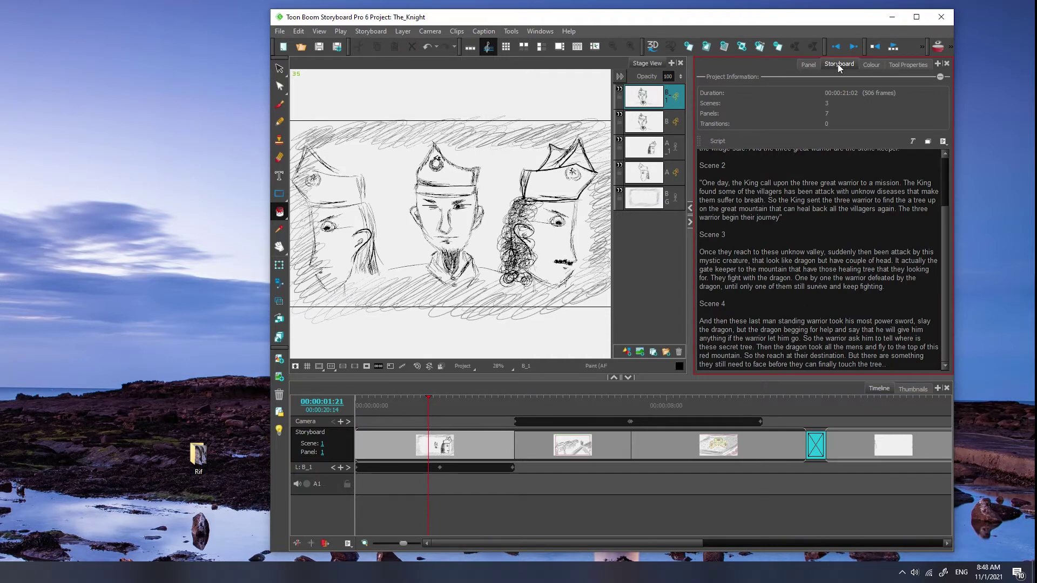
scroll(859, 250, "up", 3)
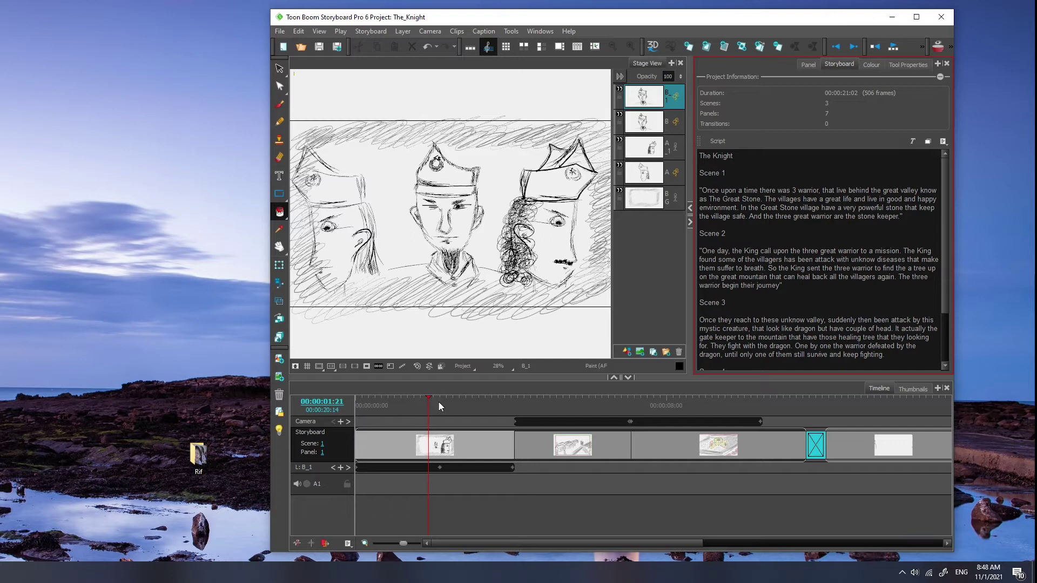
left_click_drag(428, 403, 354, 398)
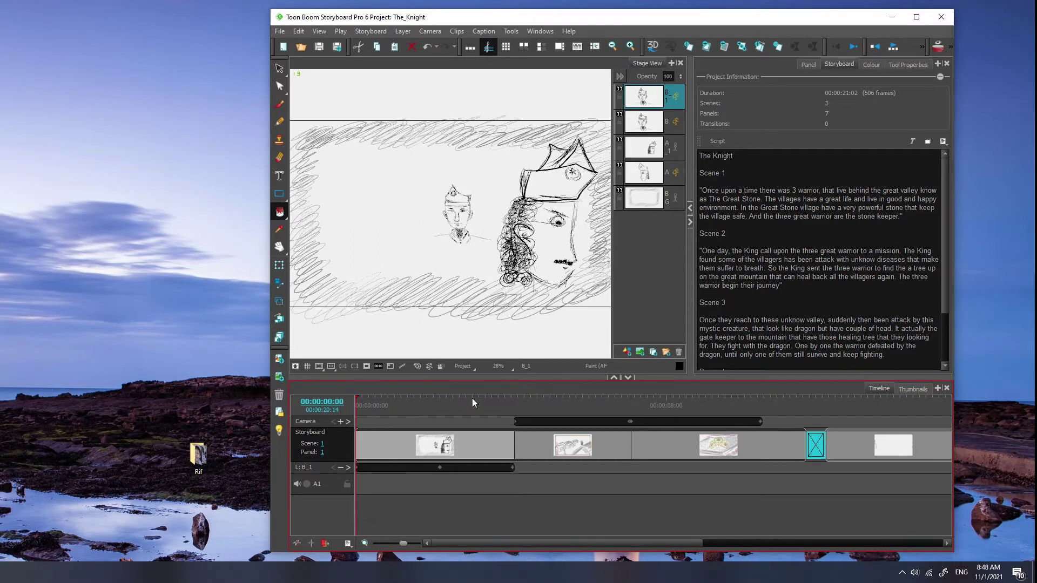
left_click(472, 399)
left_click(427, 399)
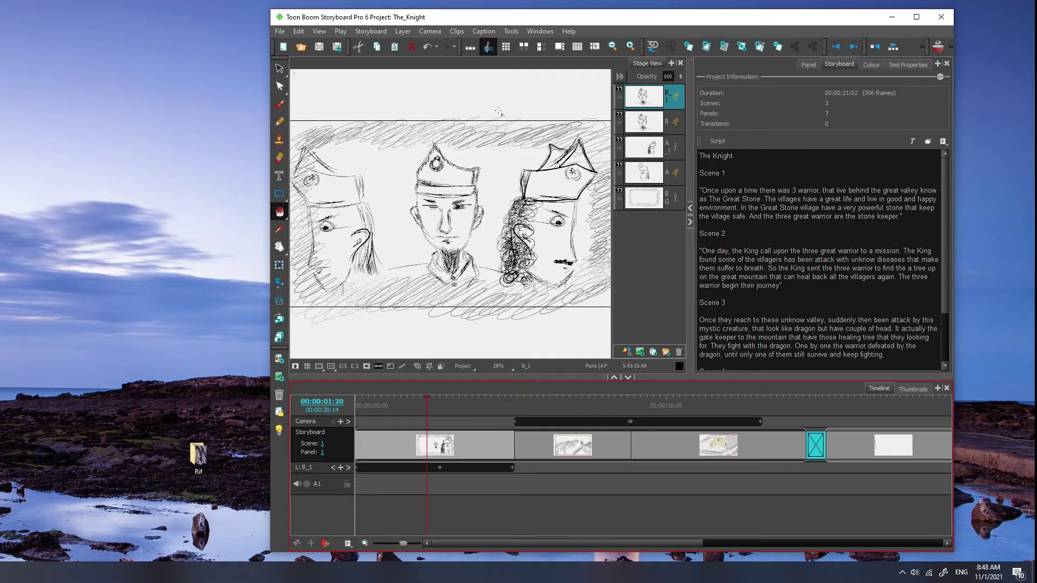
- Add a new audio track below A1 on the timeline
left_click(372, 33)
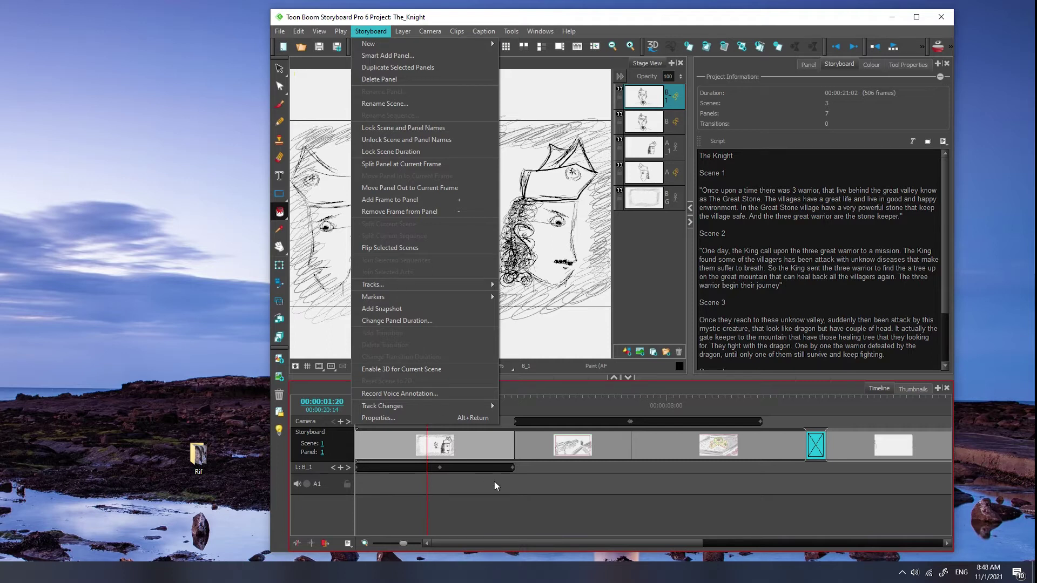
left_click(506, 501)
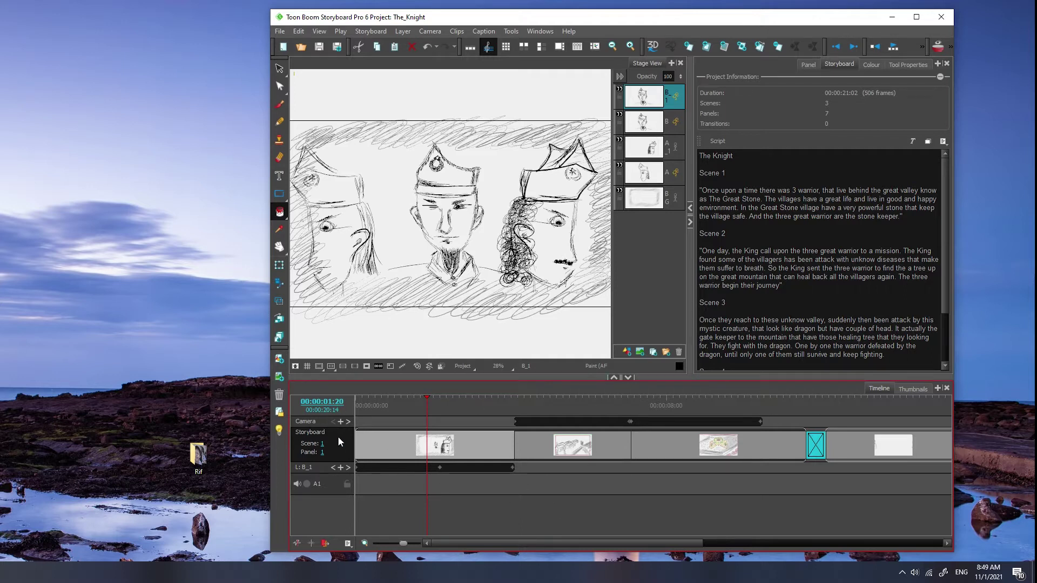
right_click(310, 512)
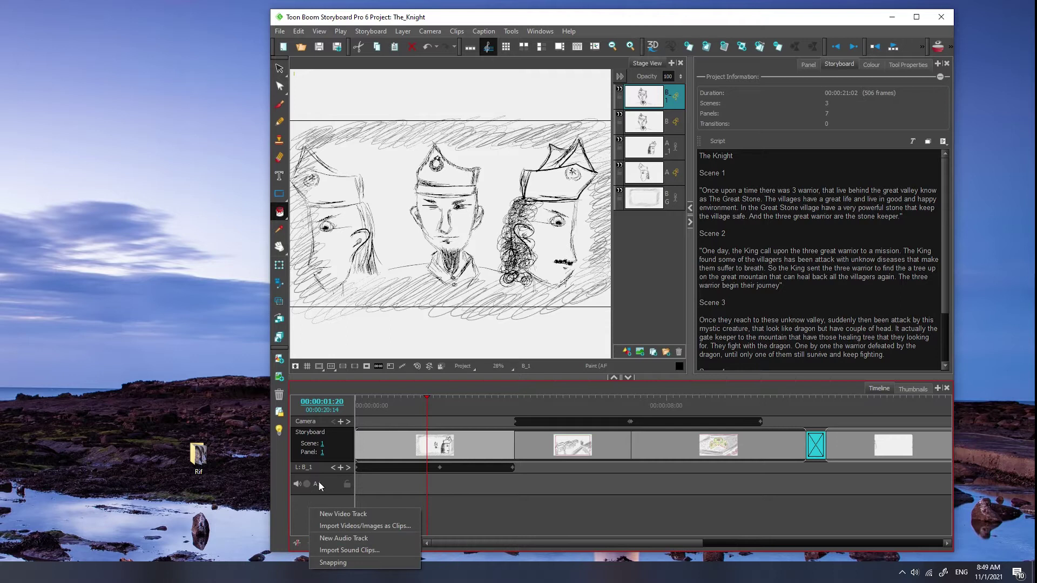
left_click(307, 503)
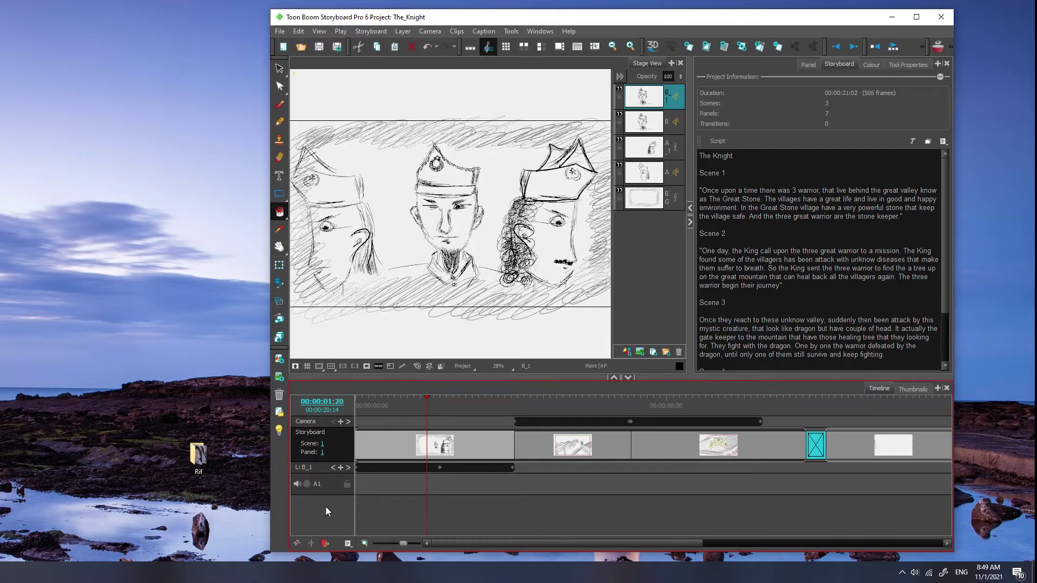
right_click(330, 503)
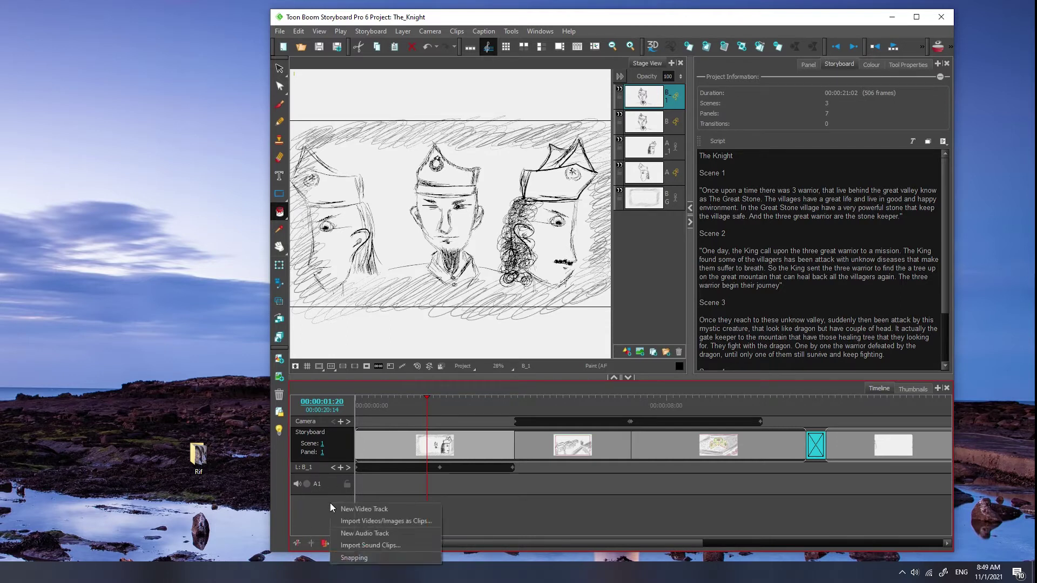
left_click(406, 534)
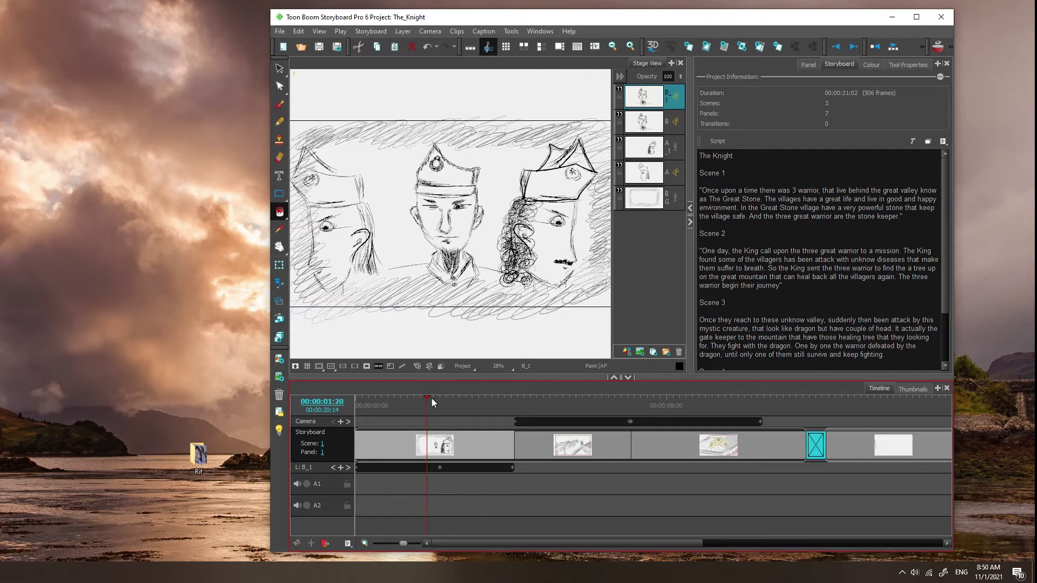
left_click_drag(425, 399, 383, 415)
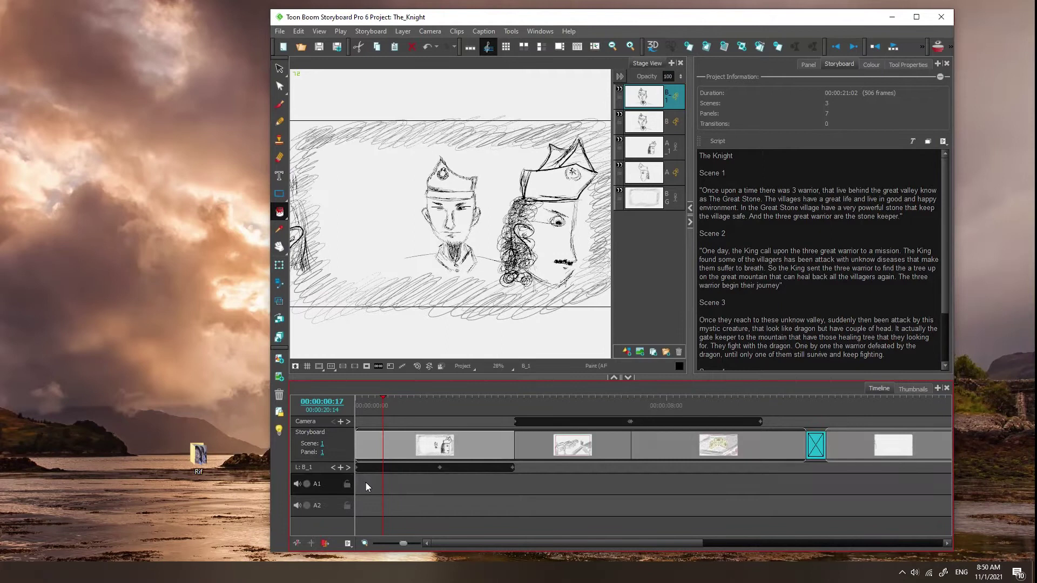
right_click(365, 482)
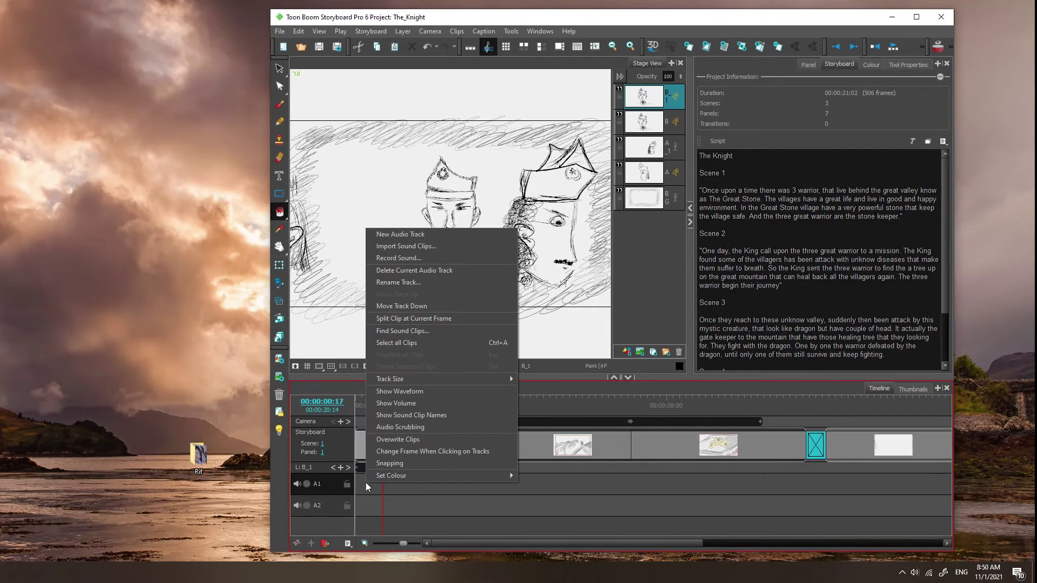
left_click(346, 478)
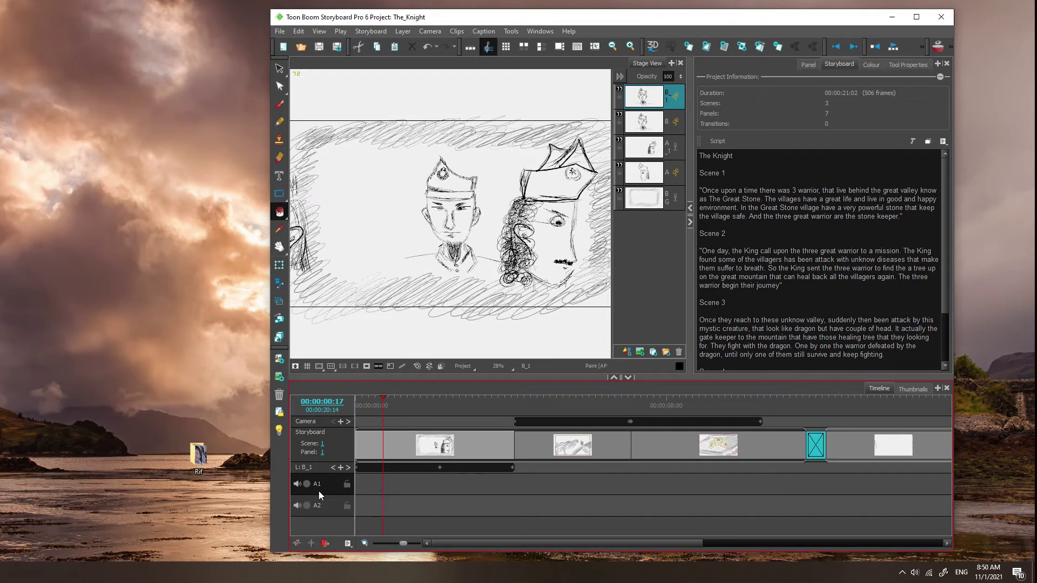
left_click(325, 507)
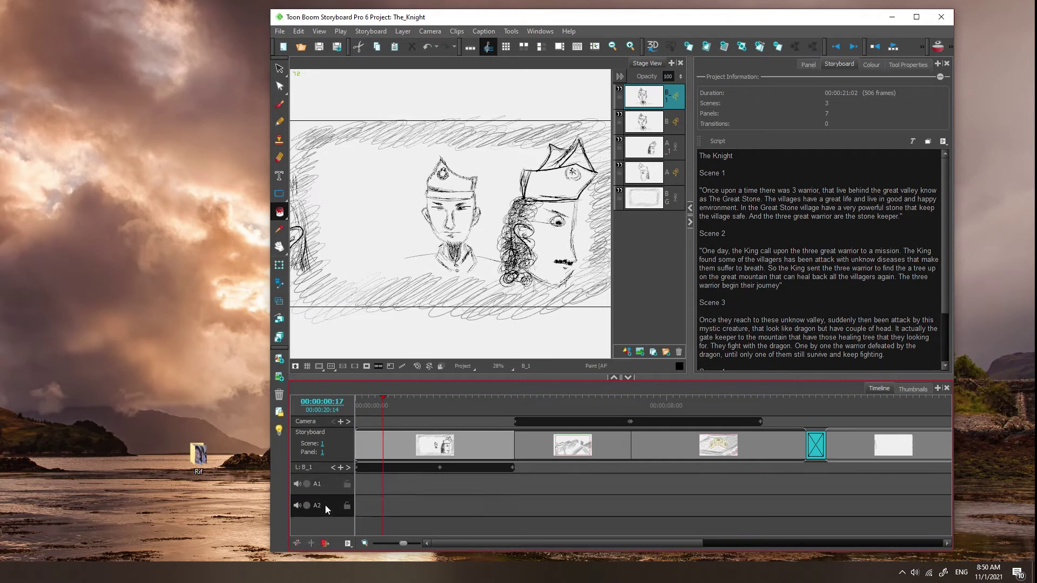
left_click(338, 482)
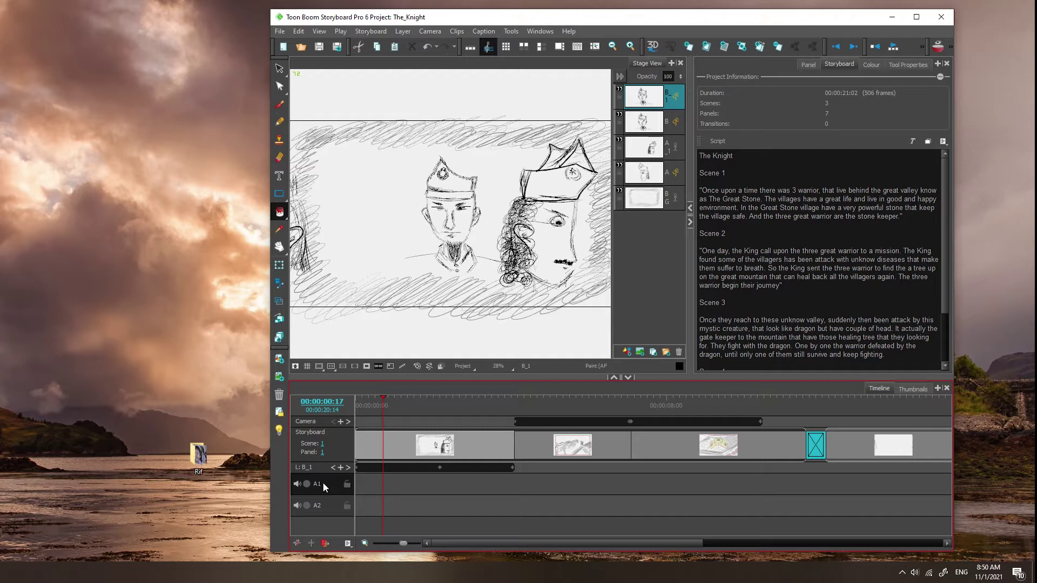
left_click(330, 505)
left_click(329, 492)
left_click(330, 507)
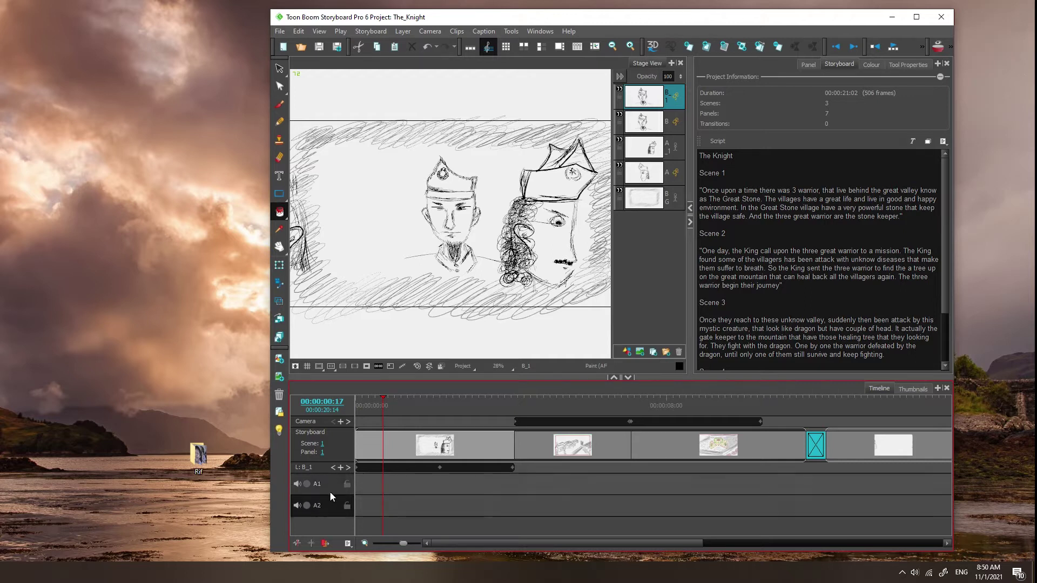
left_click(330, 488)
left_click(329, 500)
left_click(329, 486)
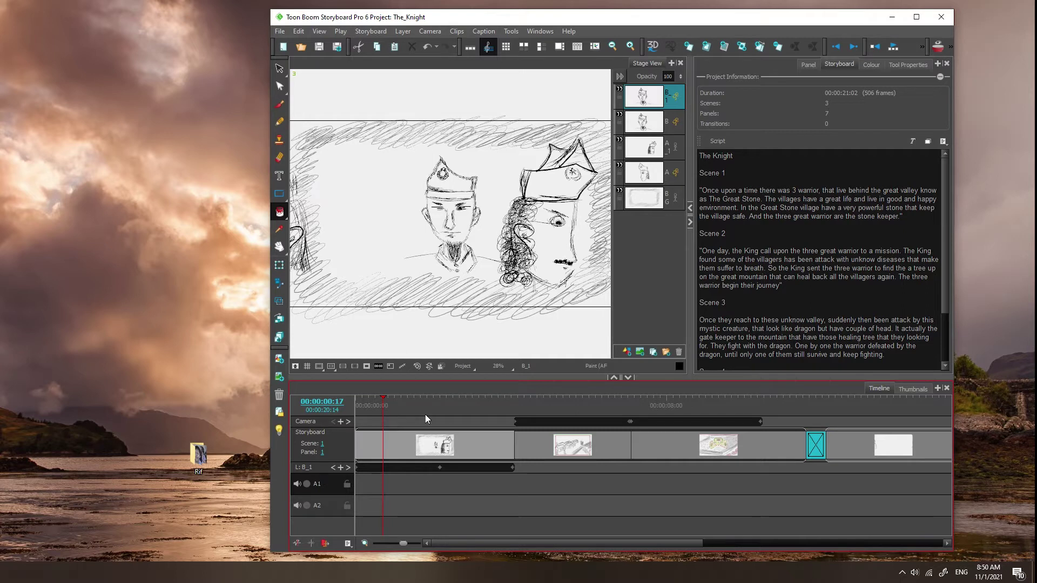
- Inspect the Record Sound options for audio track A1 with the playhead at 00:00:01:15, and close them without recording
mouse_move(381, 400)
left_mouse_down()
mouse_move(773, 409)
mouse_move(486, 412)
mouse_move(475, 412)
mouse_move(552, 416)
mouse_move(464, 417)
mouse_move(702, 419)
mouse_move(378, 427)
mouse_move(763, 432)
mouse_move(381, 416)
left_mouse_up()
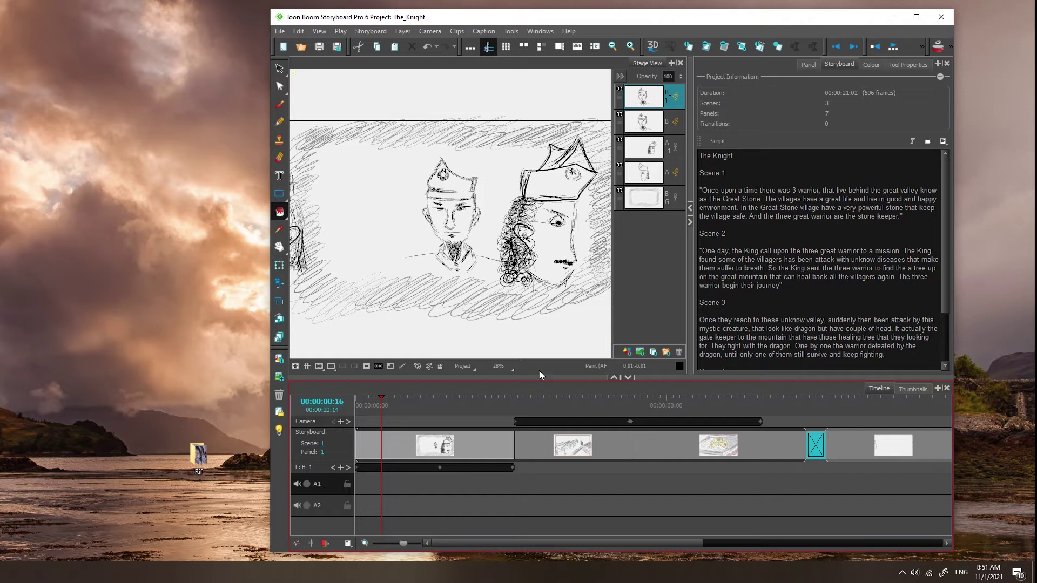
left_click_drag(383, 398, 418, 405)
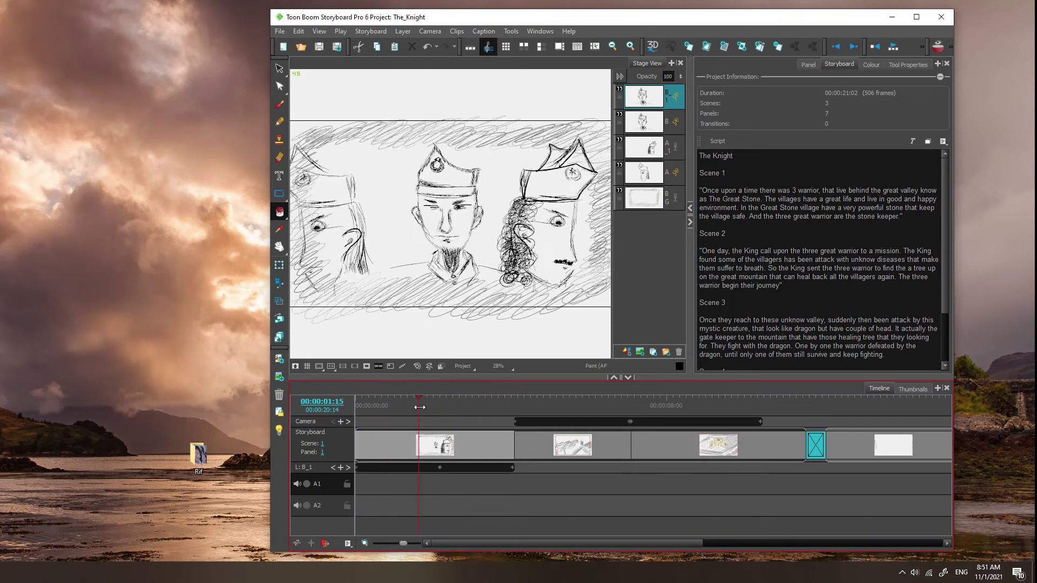
right_click(412, 482)
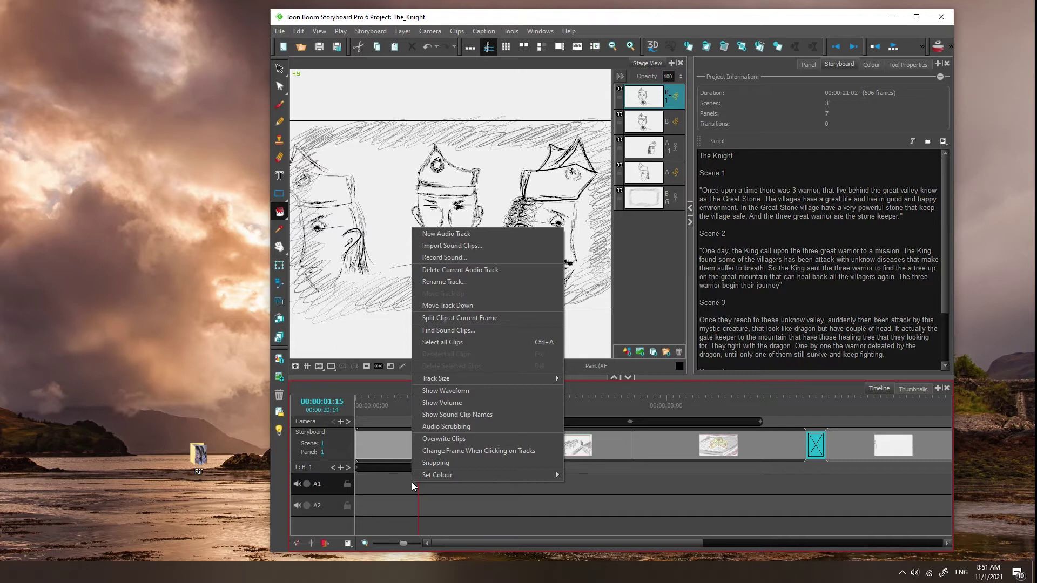
left_click(478, 259)
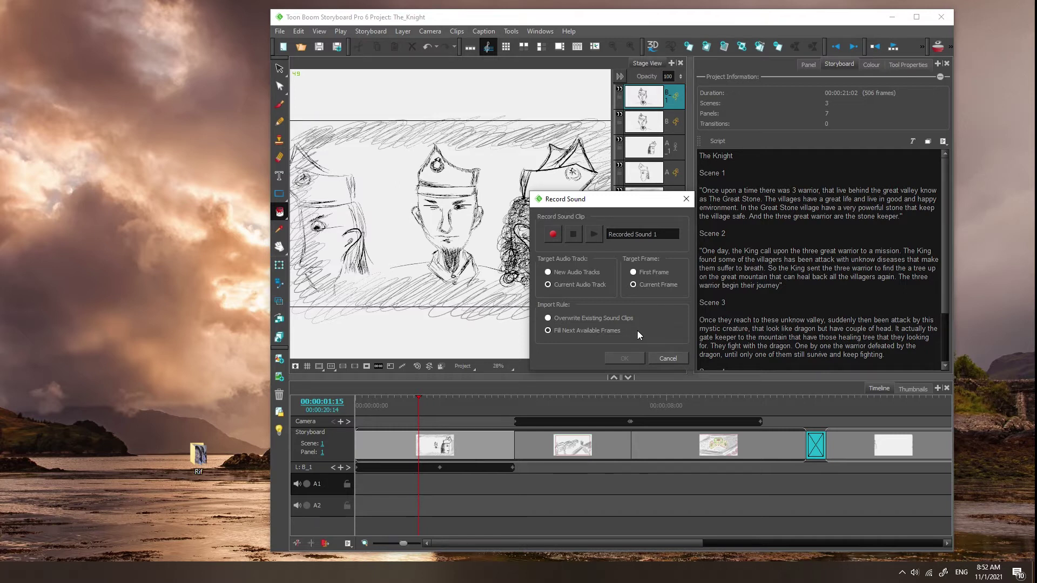
left_click(672, 361)
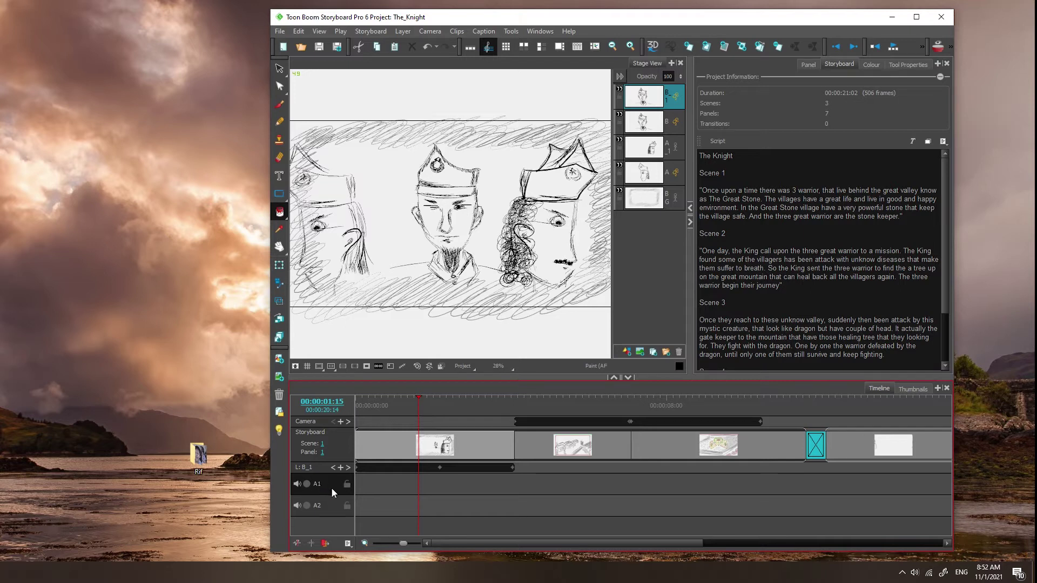
- Set Record Sound for track A1 to the Current Audio Track, First Frame and Fill Next Available Frames
right_click(396, 485)
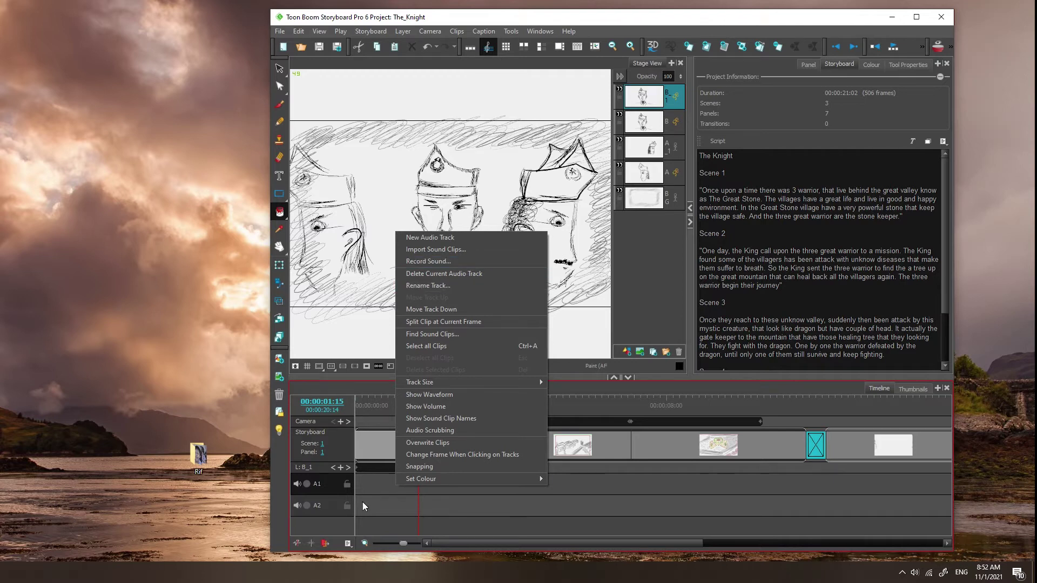
left_click(380, 485)
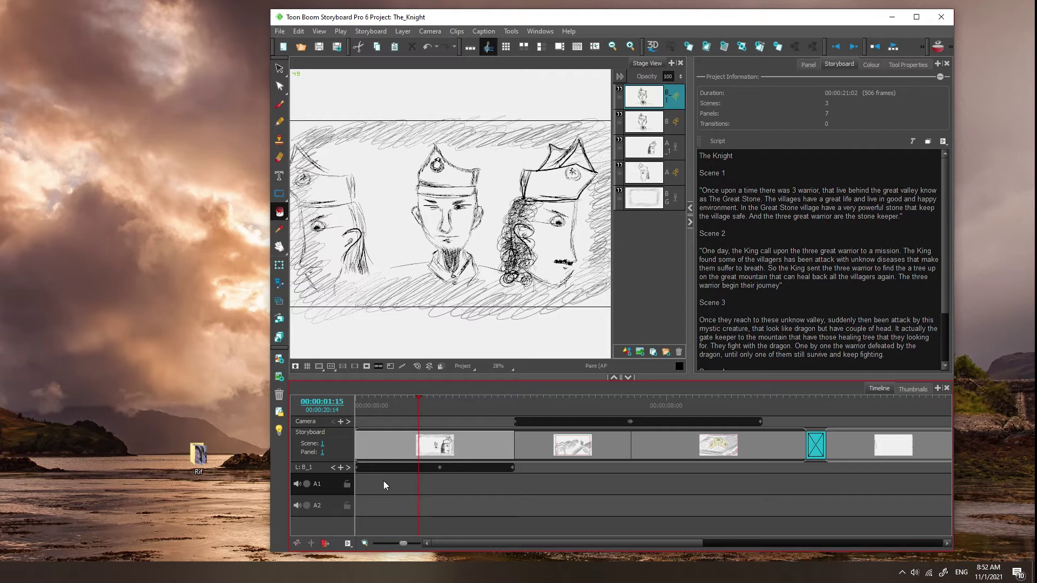
right_click(393, 485)
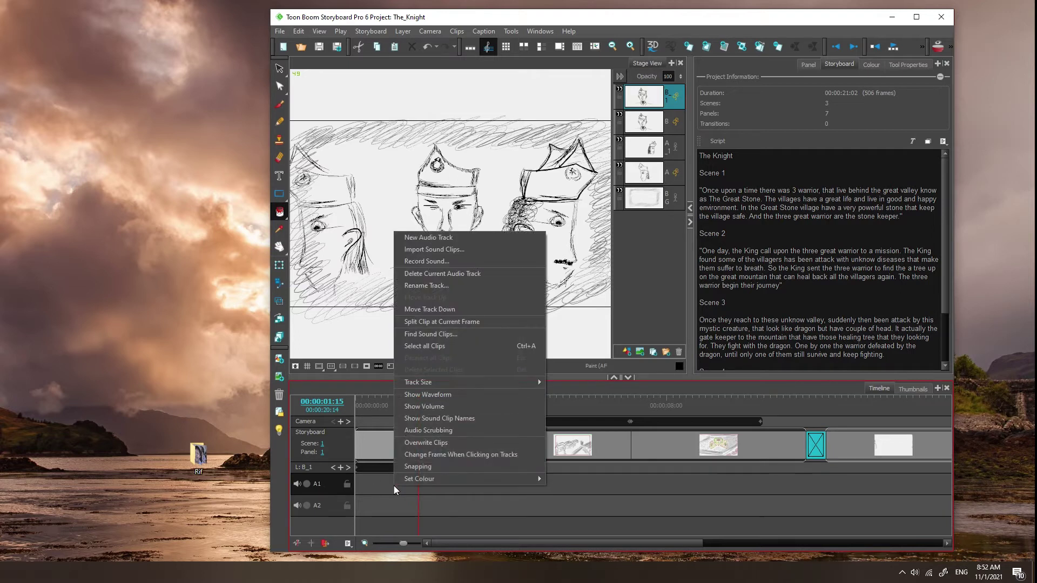
left_click(459, 261)
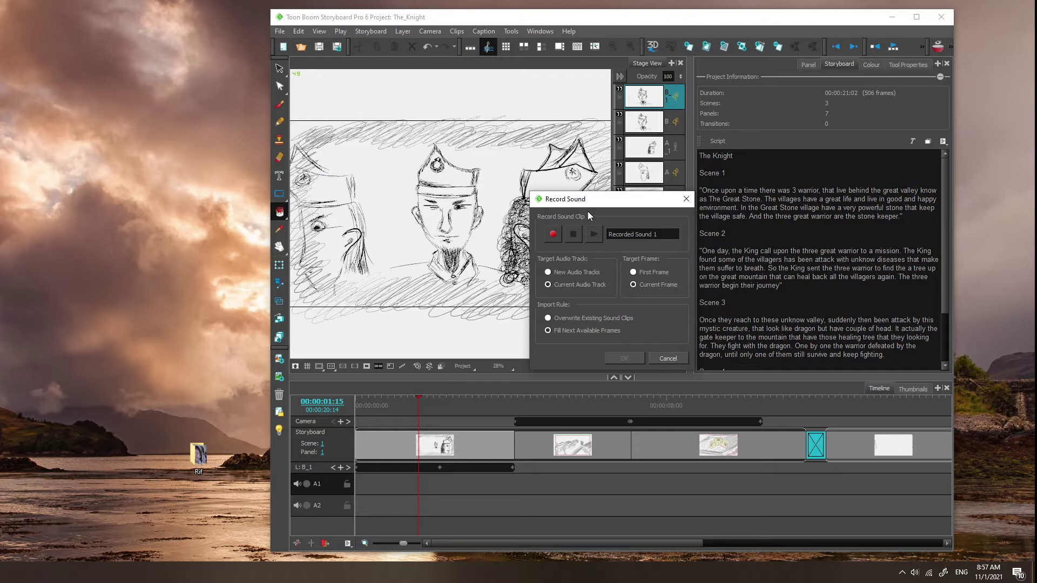
left_click_drag(615, 208, 782, 165)
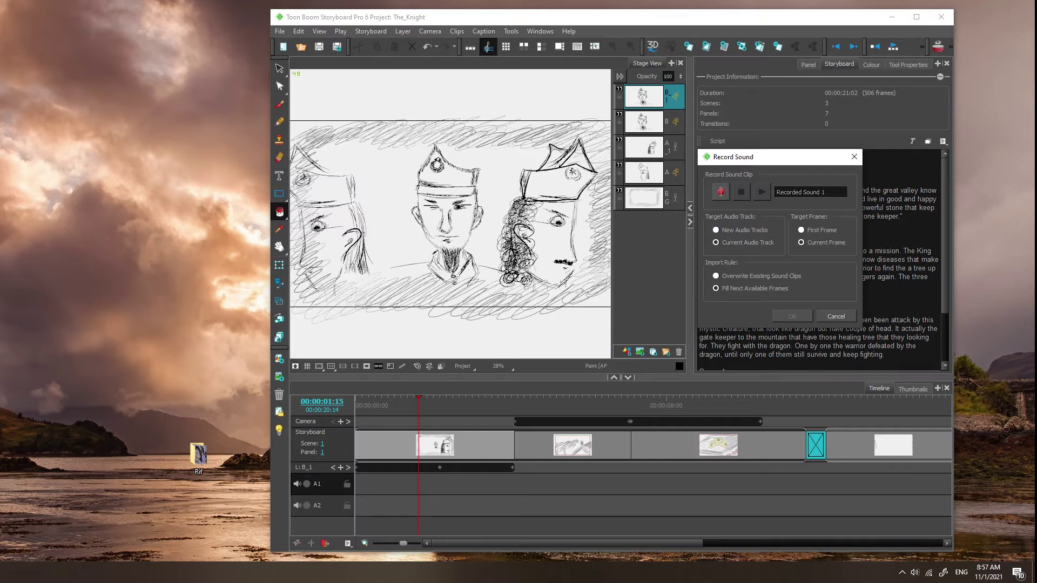
left_click(805, 192)
left_click(732, 229)
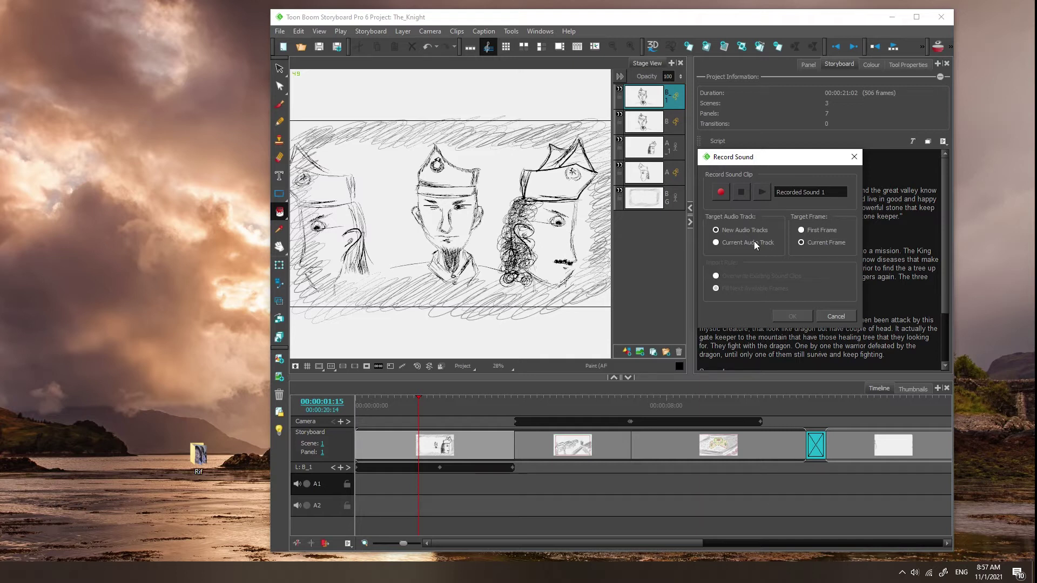
left_click(742, 243)
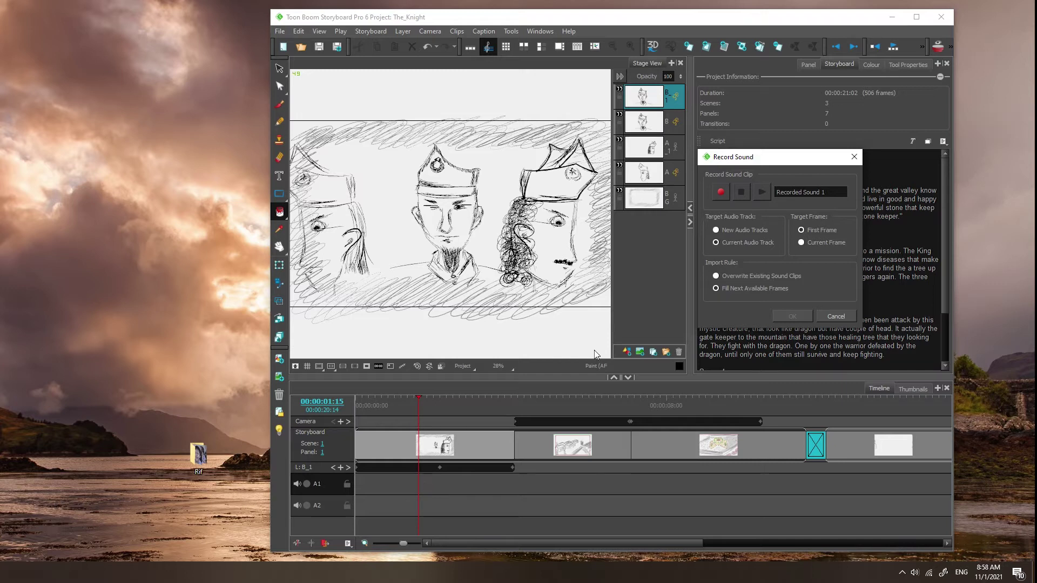
left_click(725, 292)
left_click(799, 229)
- Record a voice-over named "Scene 1 VO" and add it to audio track A1
left_click(823, 192)
type("1")
left_click_drag(841, 193, 733, 193)
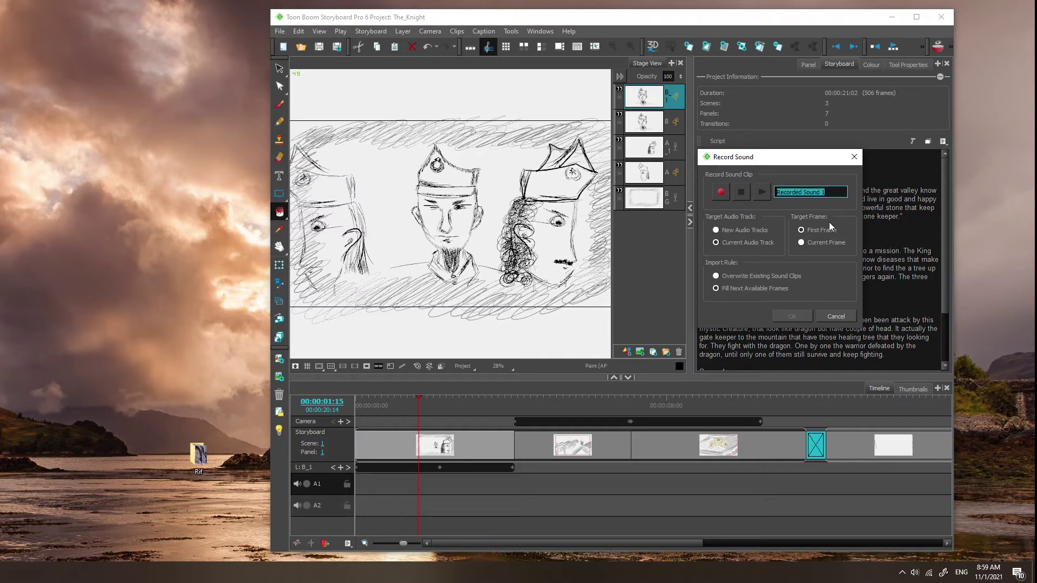
type("Scene 1 VO")
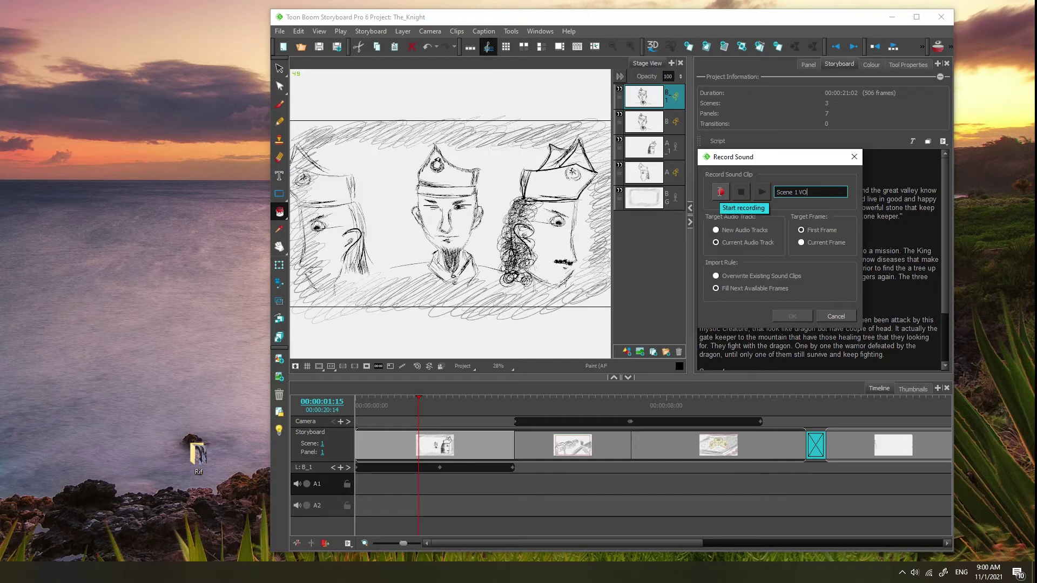
left_click(720, 192)
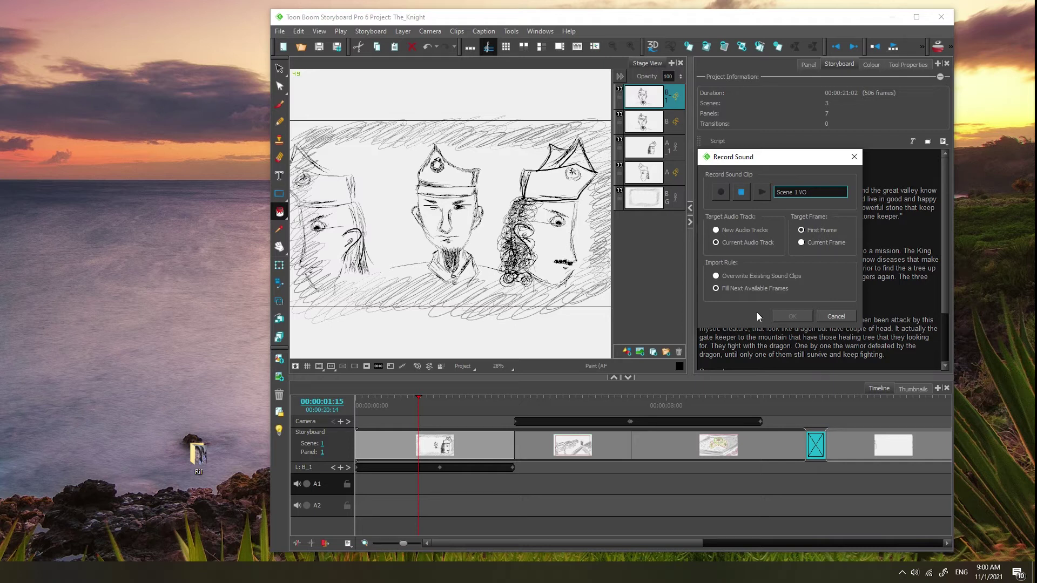
left_click(742, 192)
left_click(792, 317)
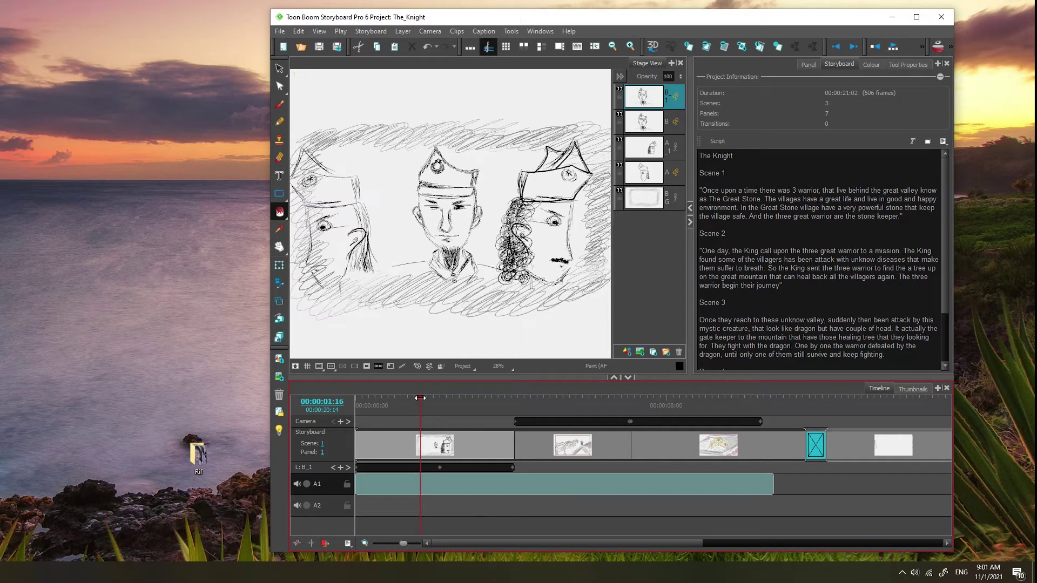
- Play the timeline from the first frame to check the recorded voice-over, and delete that clip from track A1
left_click_drag(420, 398, 356, 398)
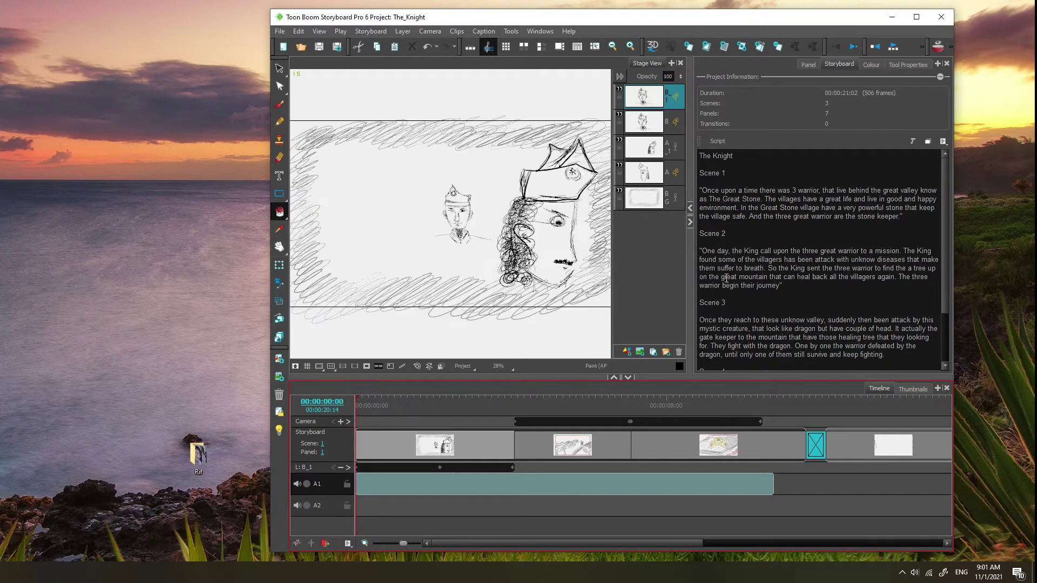
left_click(894, 49)
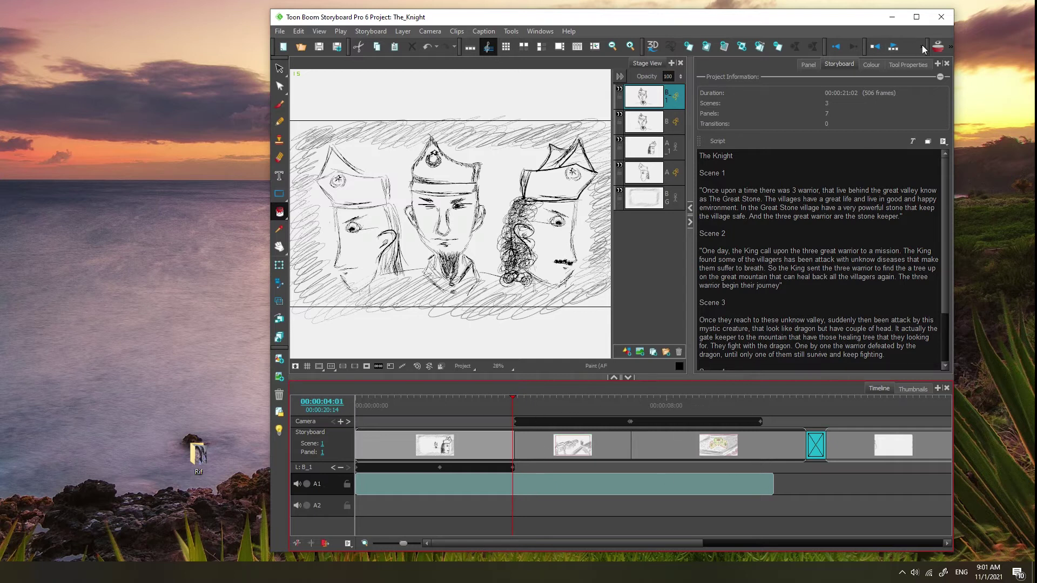
left_click_drag(925, 47, 921, 46)
left_click(923, 47)
left_click(909, 48)
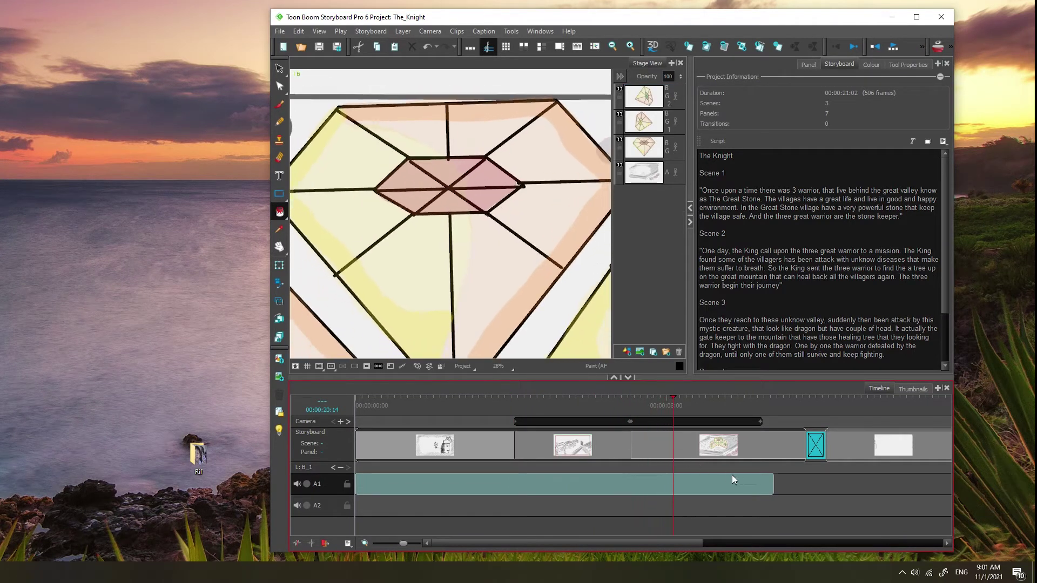
key("space")
left_click(588, 493)
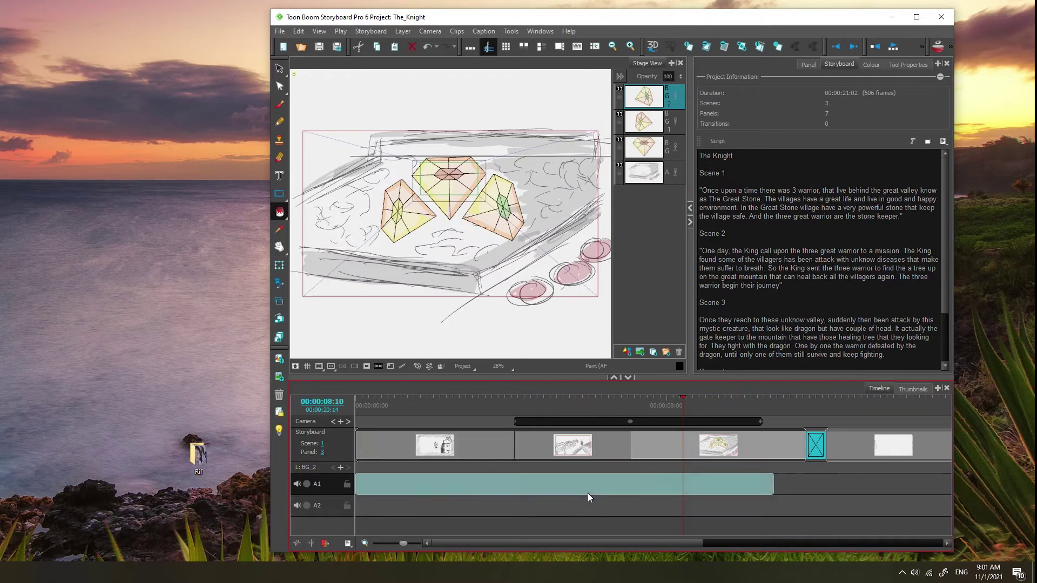
key("Delete")
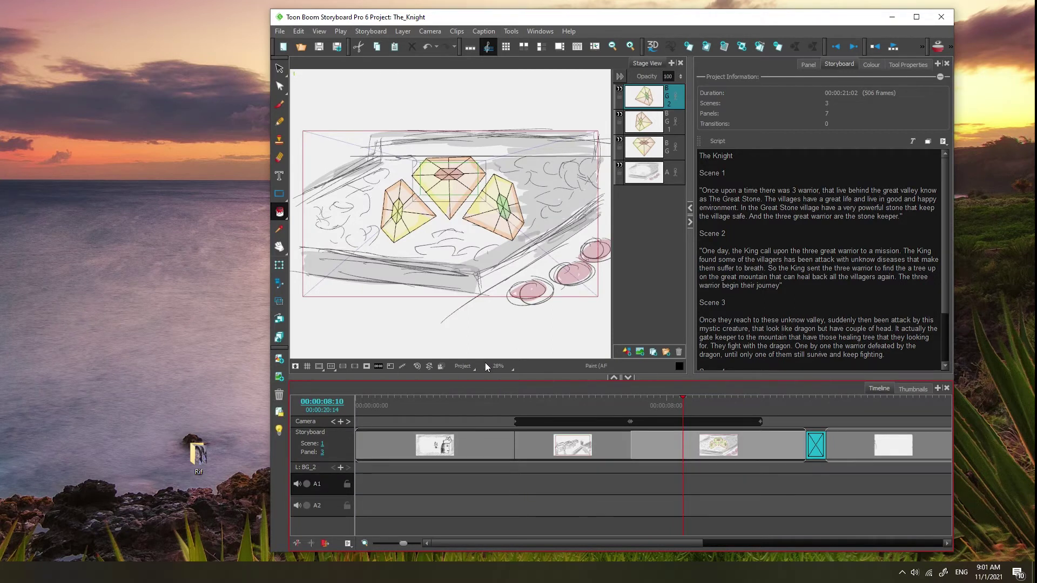
- Review the project's general settings, project resolution, layer resolution and naming in Project Properties, and close them without changes
left_click(283, 33)
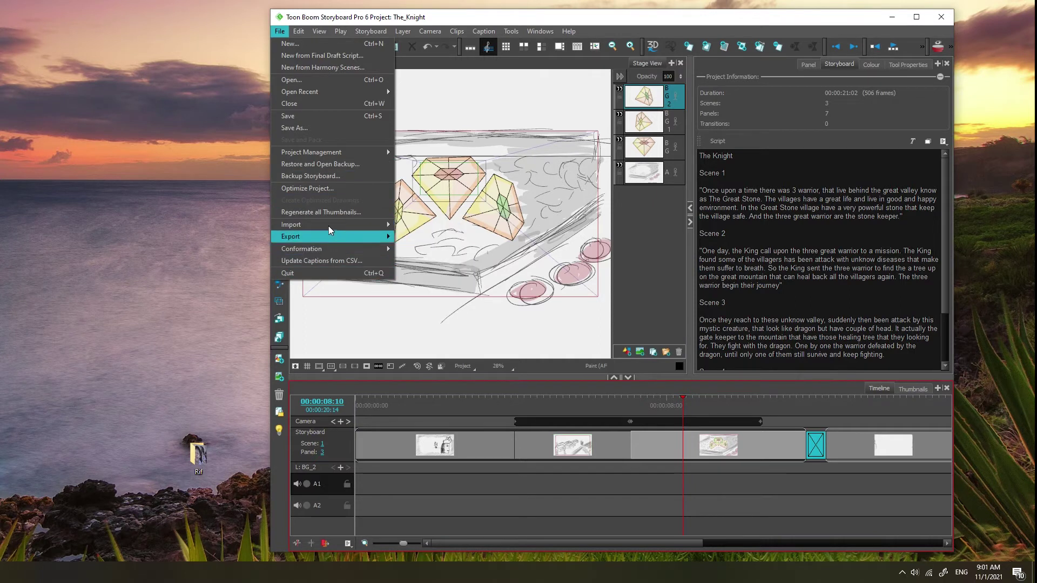
mouse_move(319, 34)
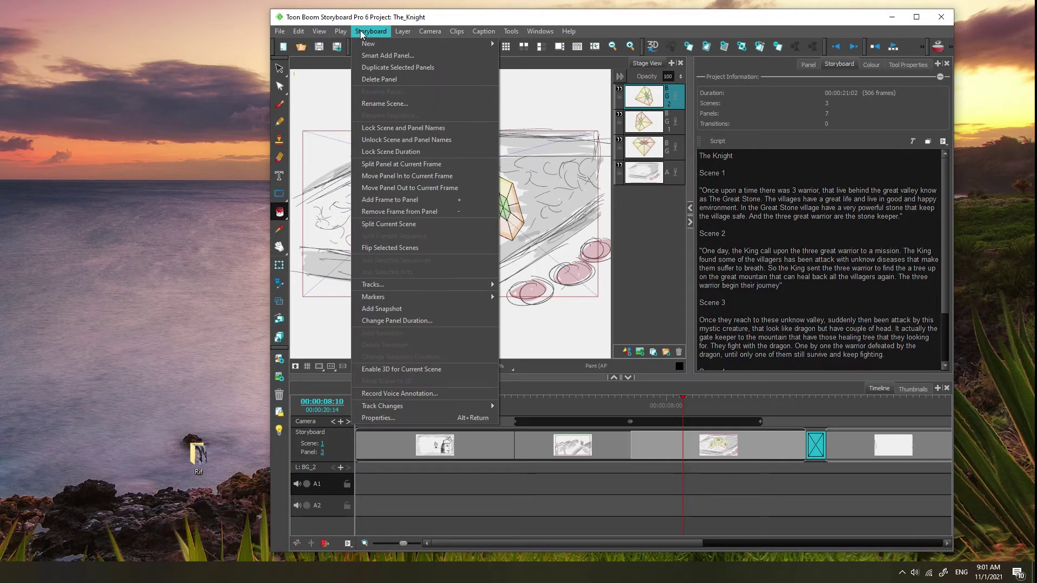
left_click(417, 417)
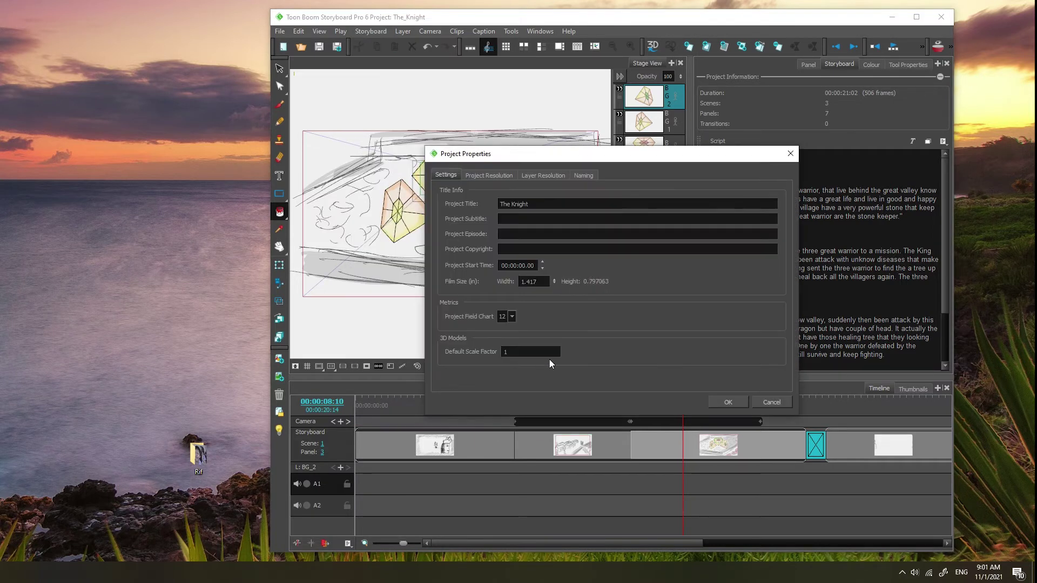
left_click(493, 177)
left_click(541, 174)
left_click(588, 175)
left_click(556, 175)
left_click(495, 175)
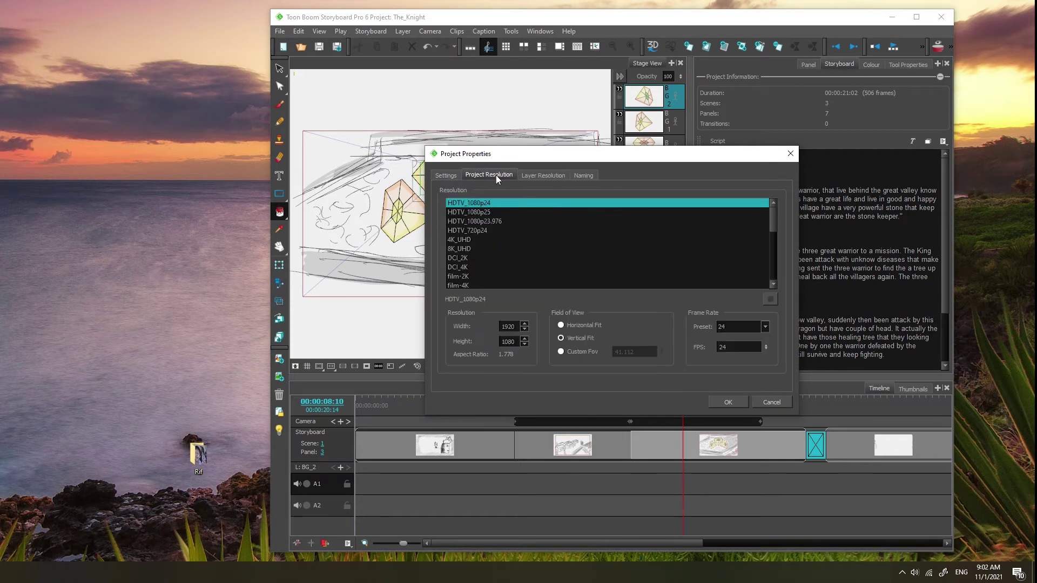
left_click(448, 178)
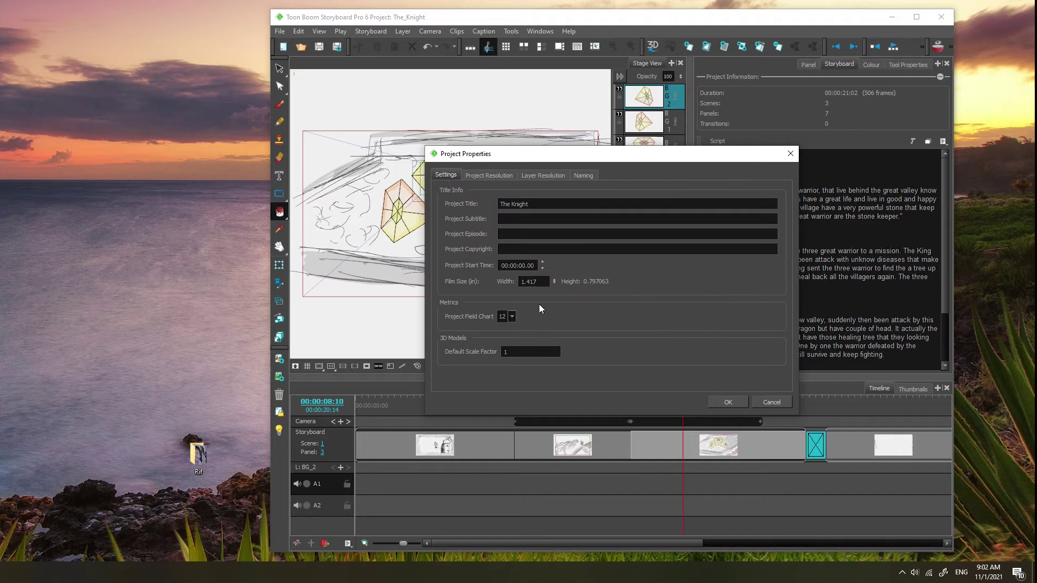
left_click(758, 404)
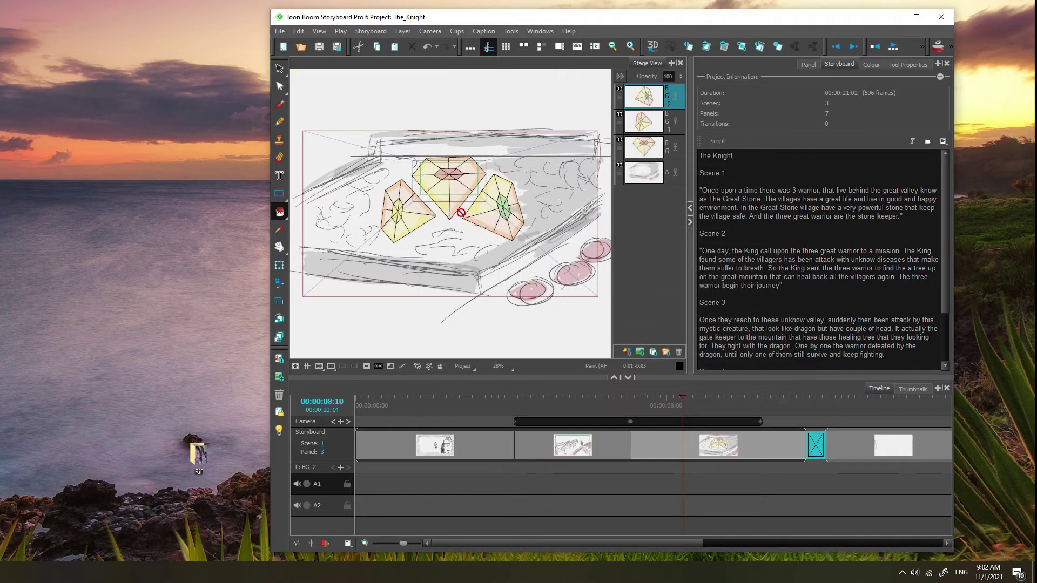
- Turn on the waveform display for sound clips on the timeline
left_click(380, 30)
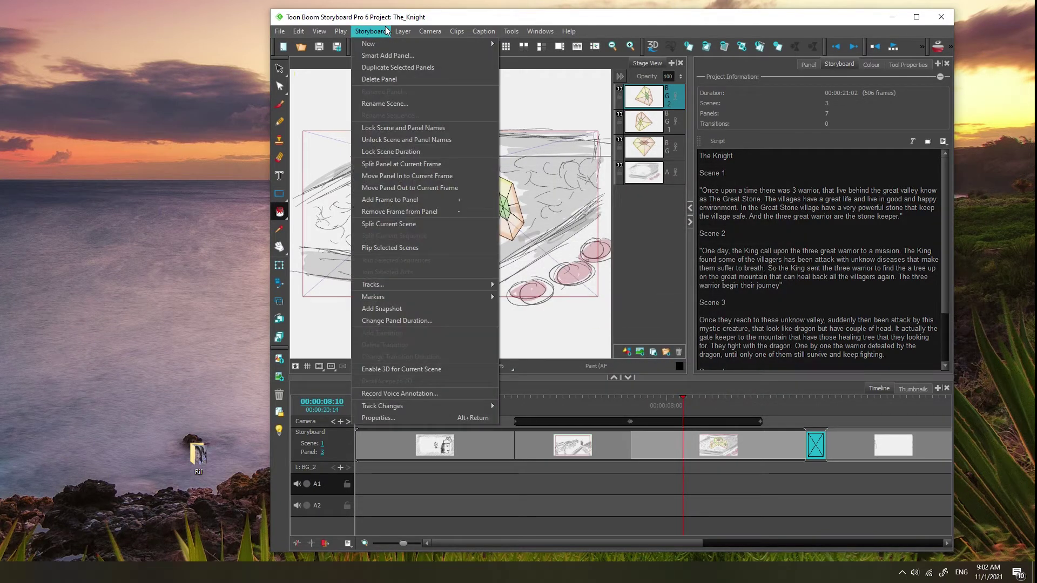
mouse_move(403, 32)
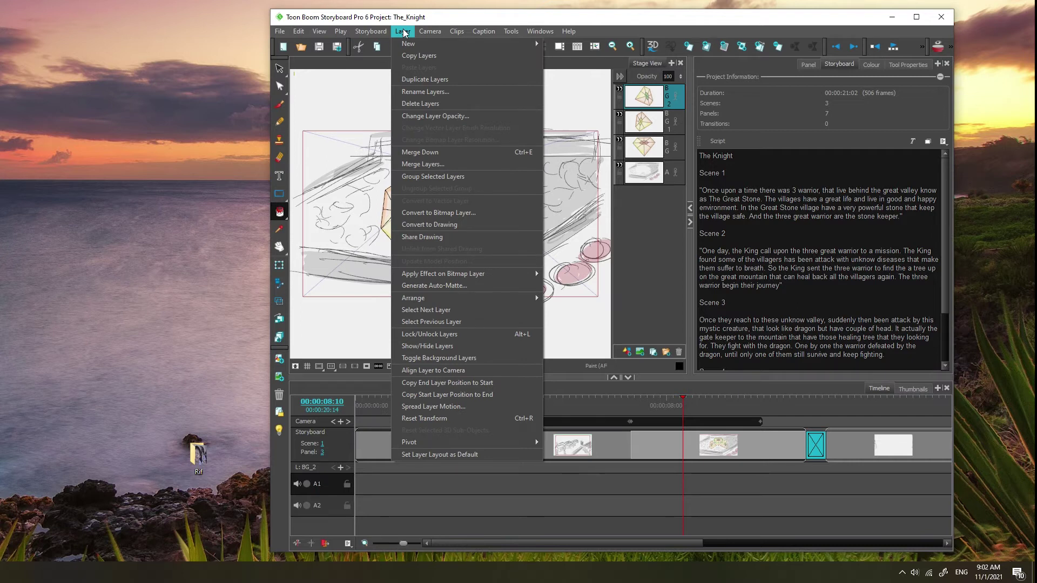
mouse_move(460, 35)
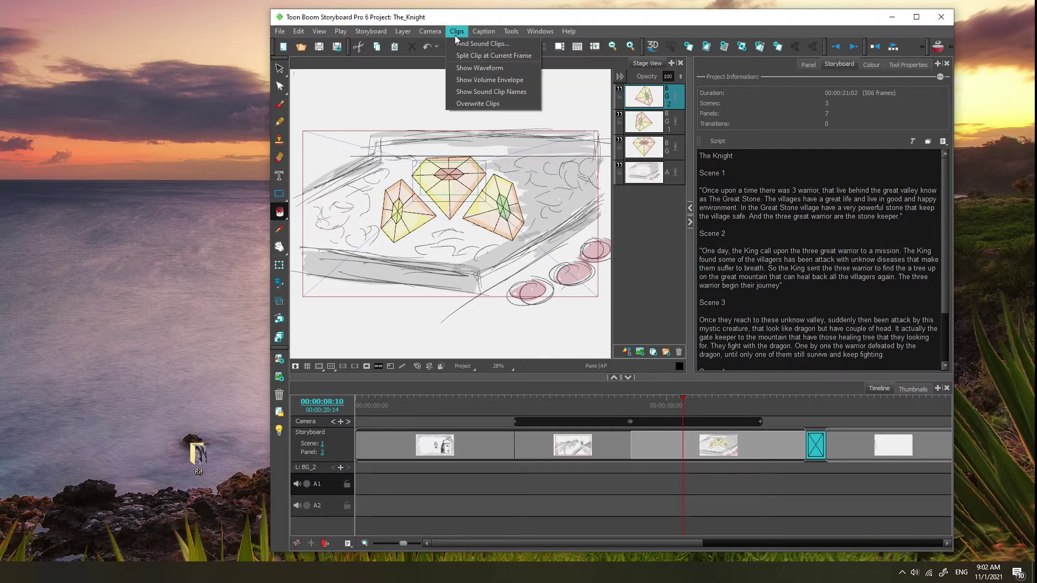
left_click(474, 69)
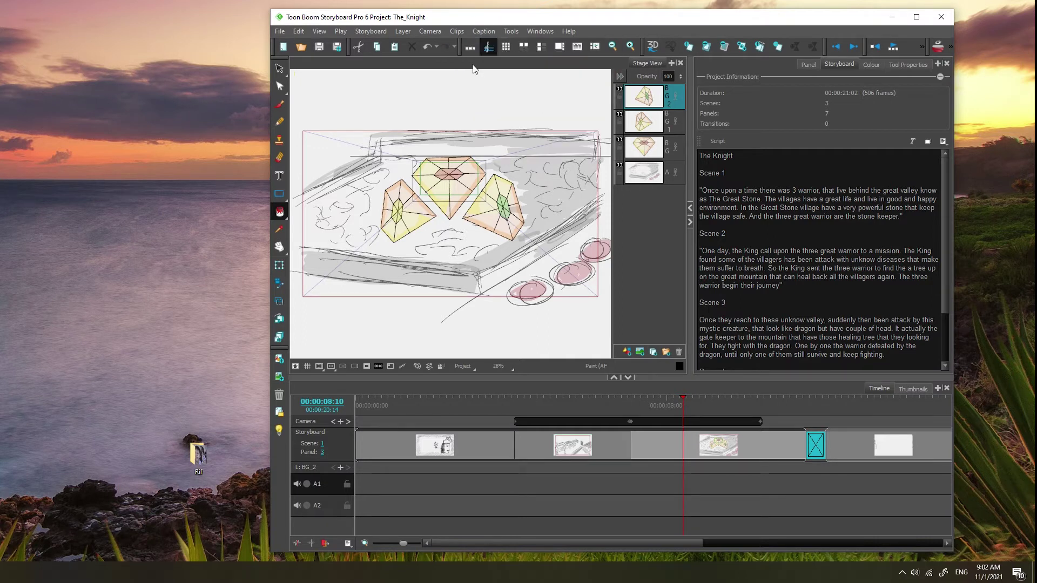
left_click(457, 31)
mouse_move(484, 33)
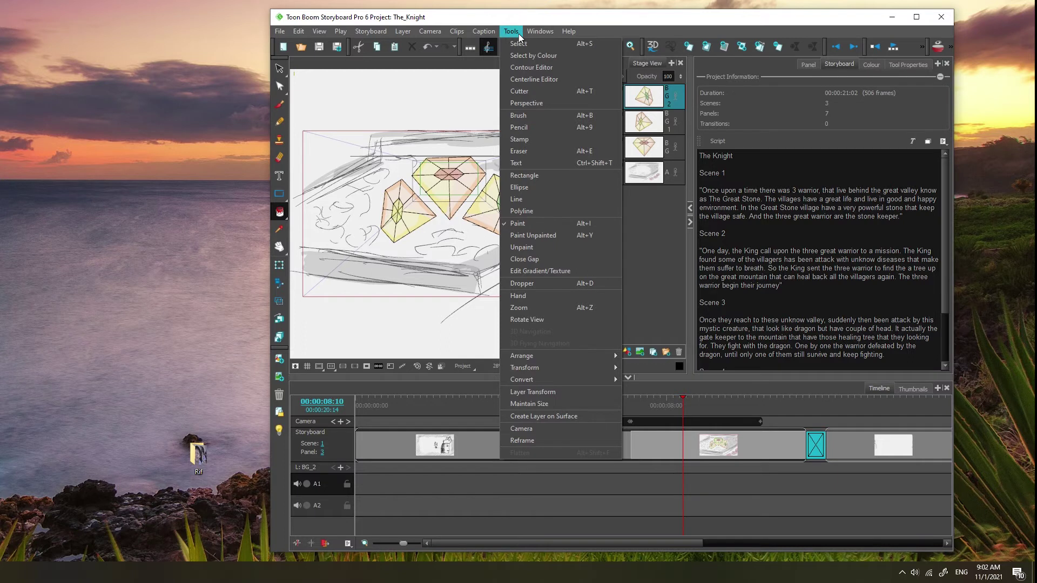
left_click(449, 502)
- Record a voice-over named "Scence 1 VO" onto audio track A1 from the first frame, with the playhead at 00:00:00:18
left_click_drag(683, 397, 384, 397)
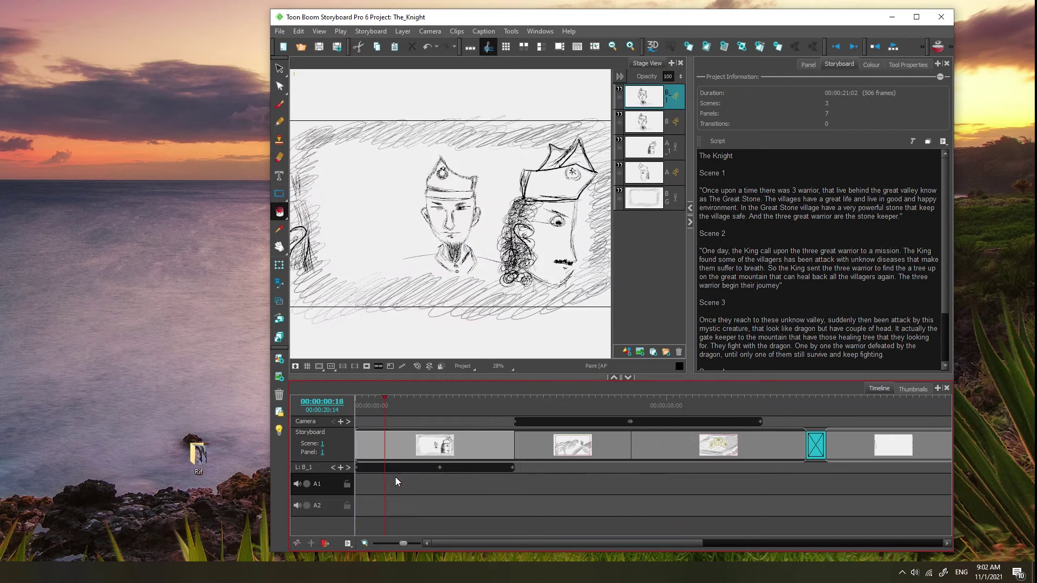
right_click(394, 482)
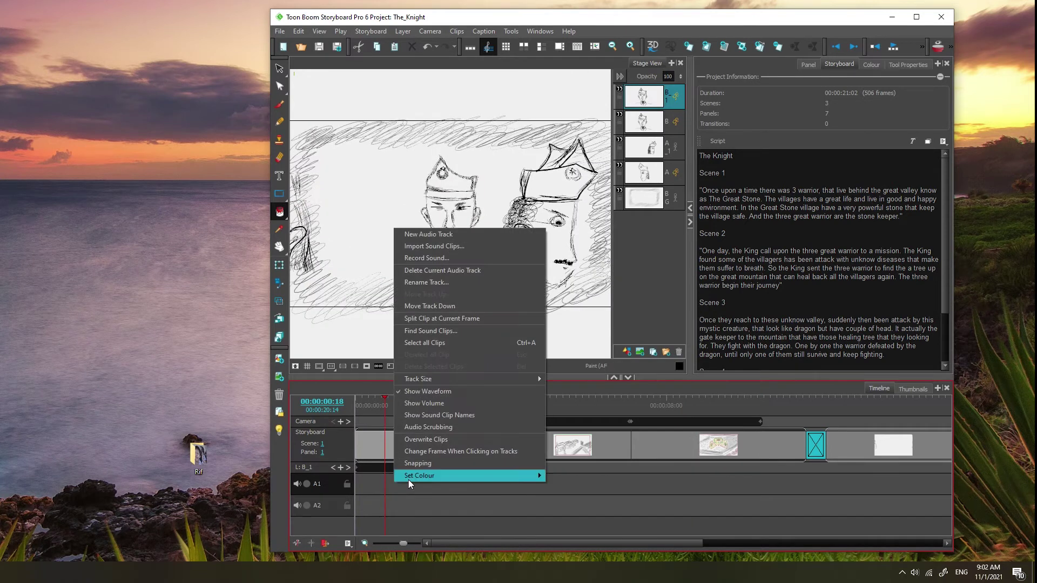
left_click(494, 257)
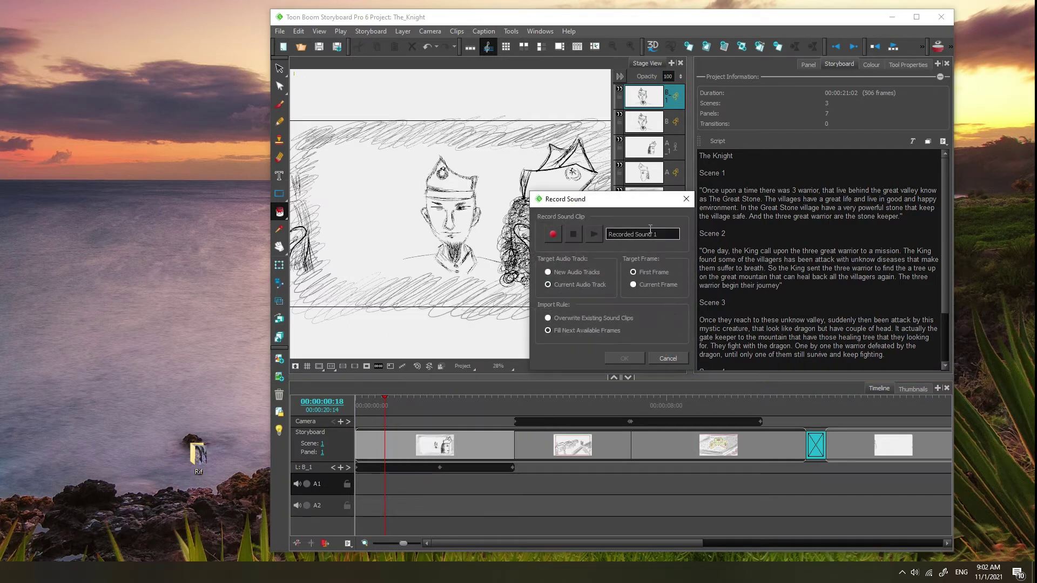
left_click_drag(664, 235, 581, 230)
type("Scence 1 VO")
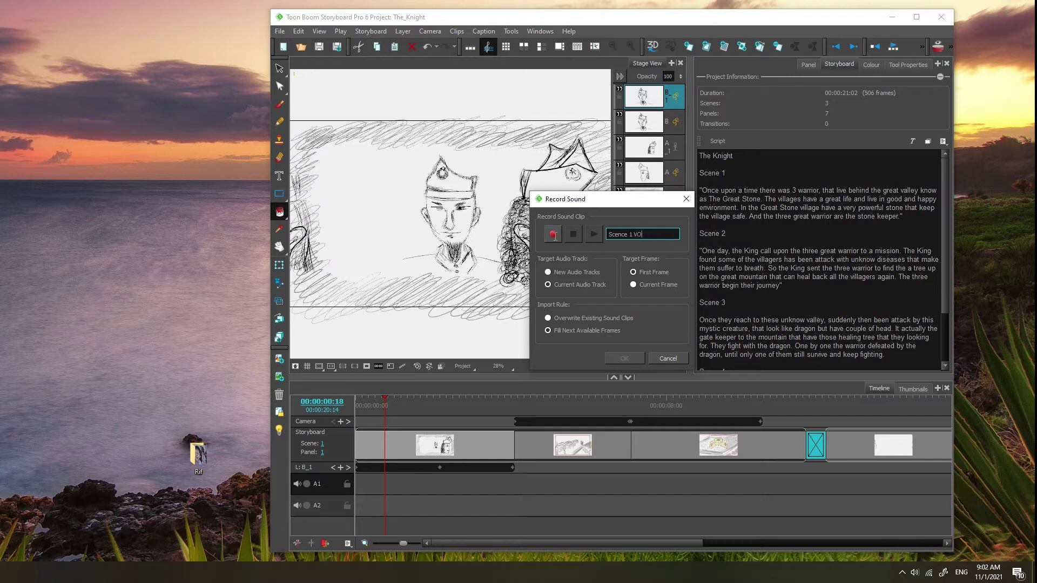
left_click(553, 234)
left_click(572, 234)
left_click(624, 358)
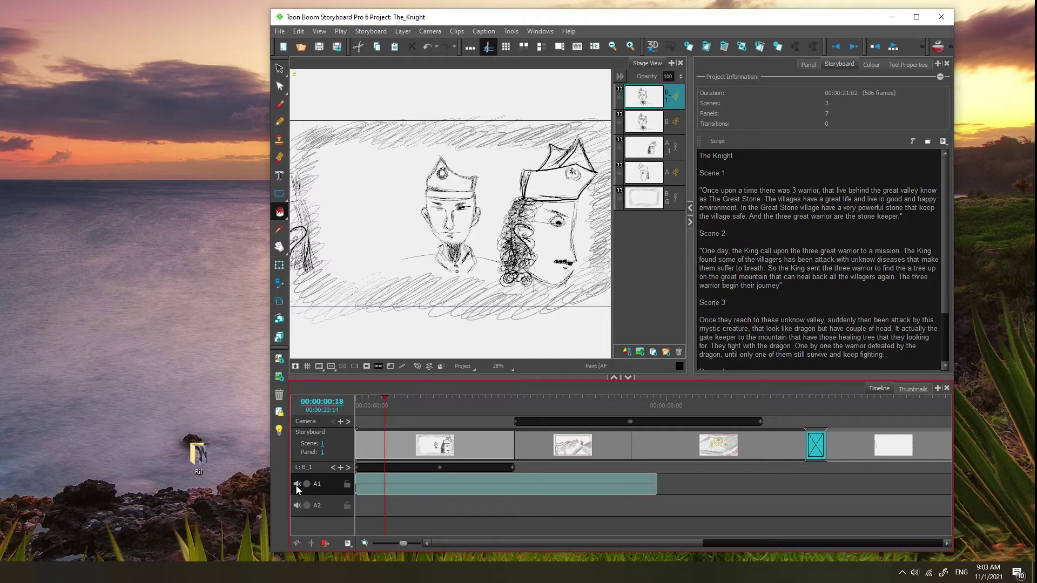
- Delete the Scene 1 voice-over clip from audio track A1
right_click(326, 483)
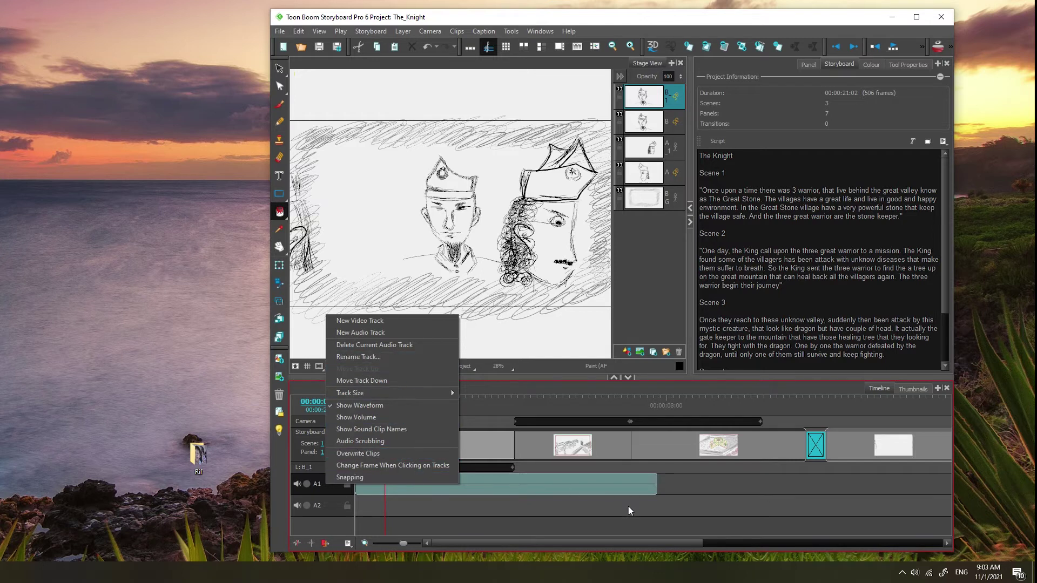
left_click(507, 491)
left_click(468, 488)
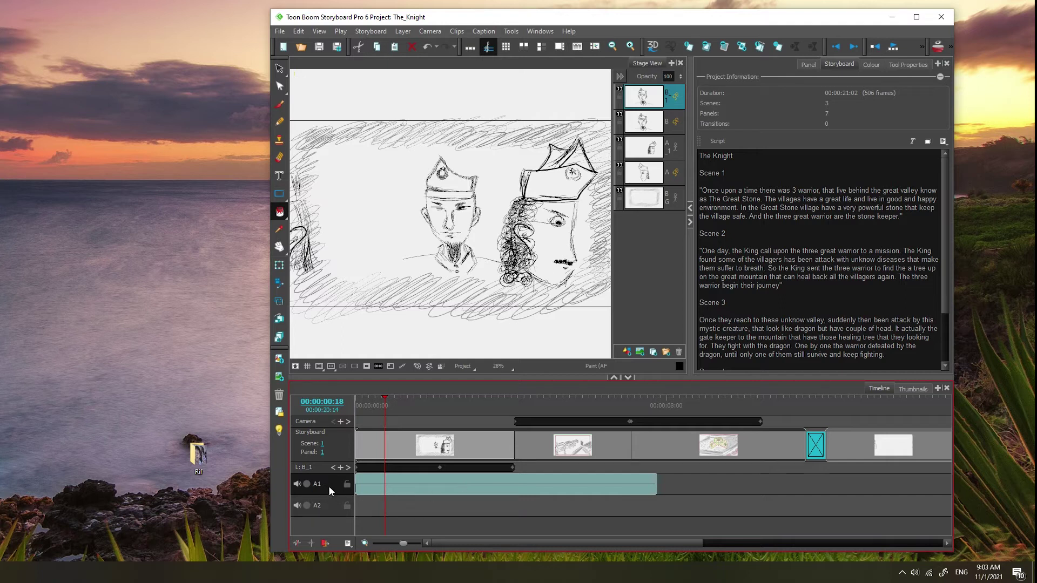
right_click(420, 486)
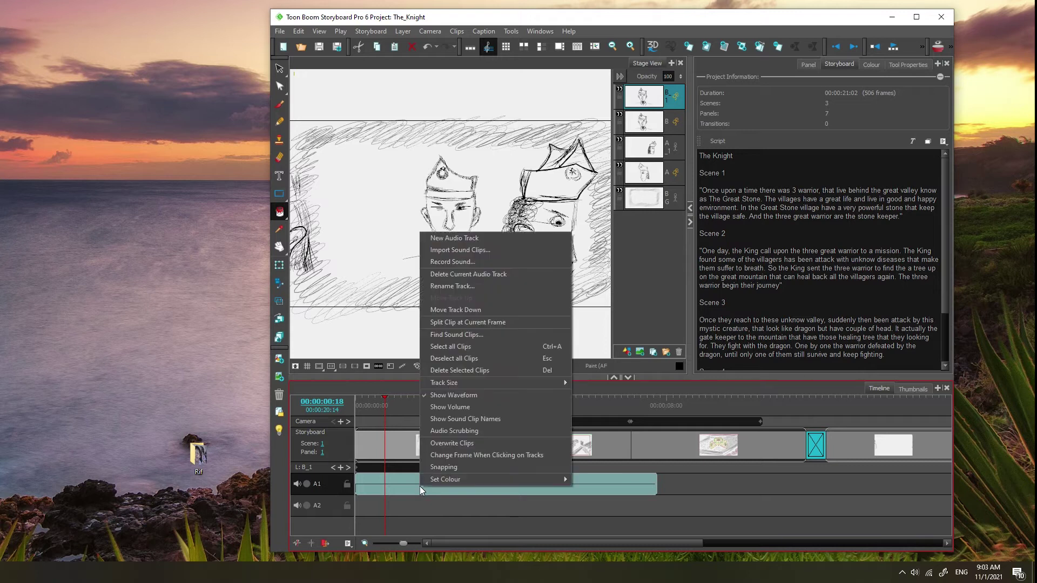
left_click(482, 497)
left_click(462, 484)
key("Delete")
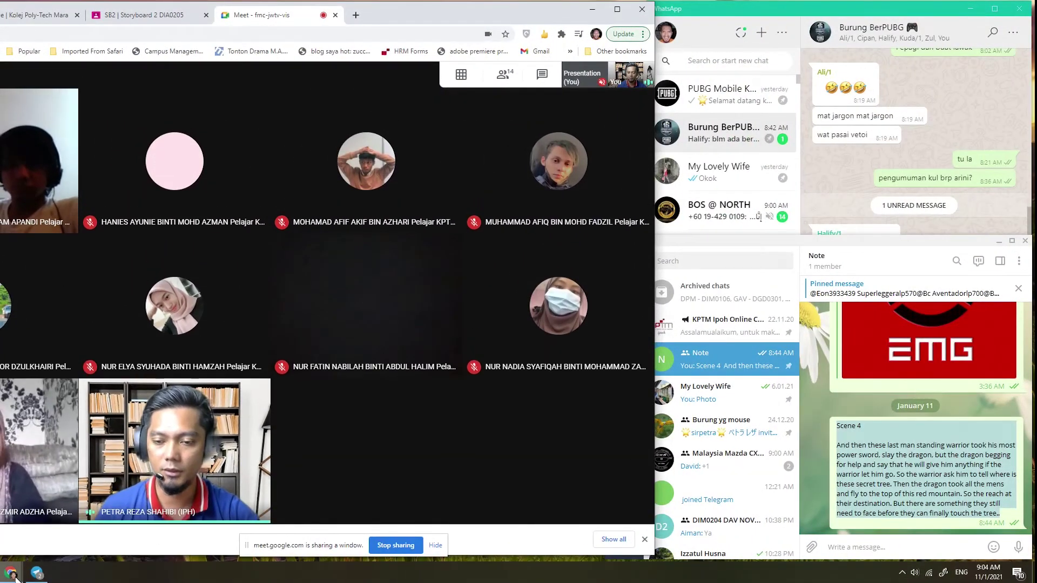
- Switch to Chrome and review the Recording Sound Clips lesson on choosing the target track, target frame and import rule
mouse_move(19, 571)
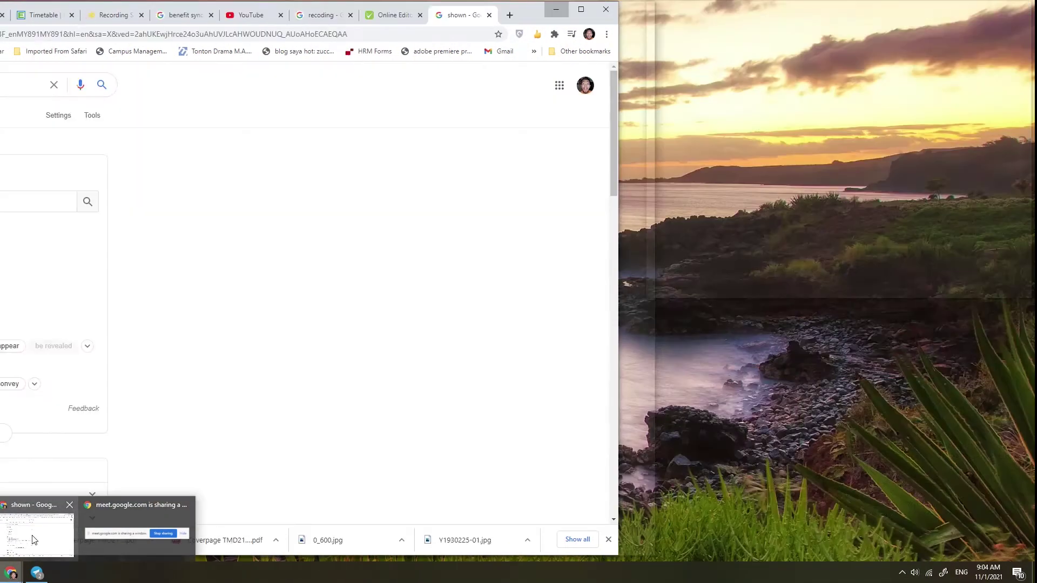
left_click(36, 535)
left_click(112, 20)
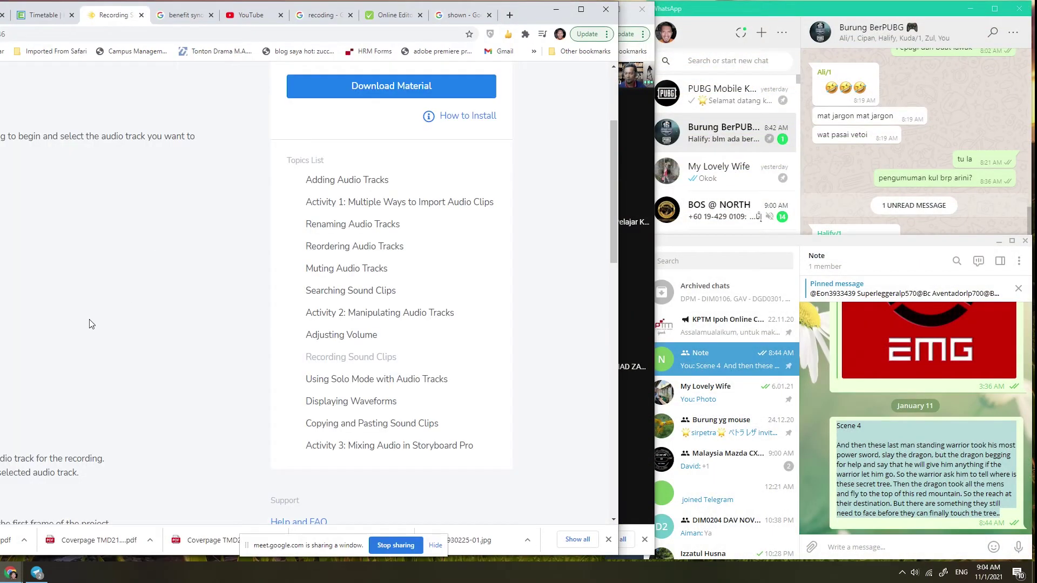
scroll(89, 322, "down", 3)
scroll(89, 323, "down", 3)
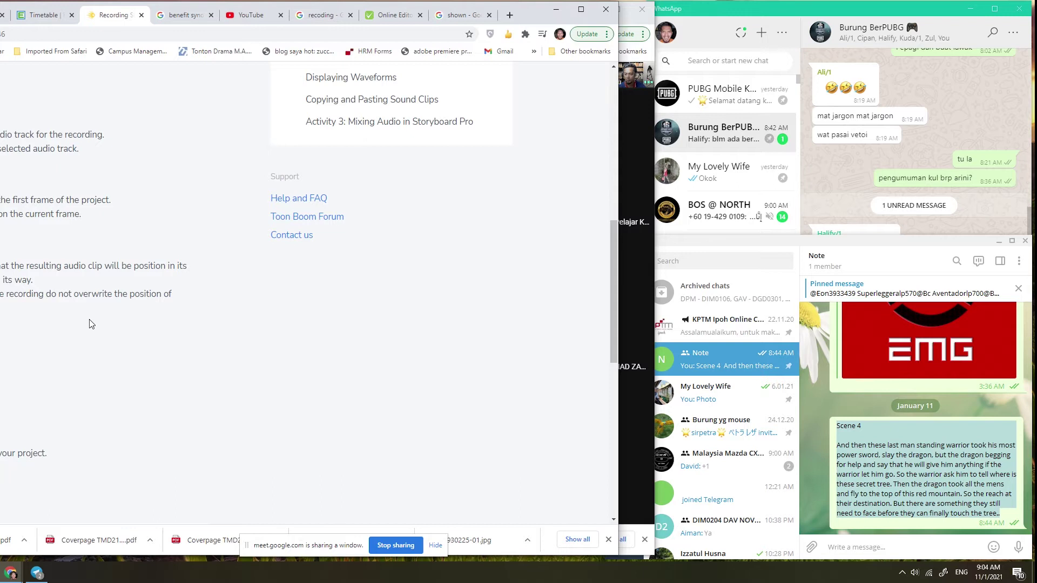
scroll(89, 323, "down", 5)
scroll(90, 323, "up", 6)
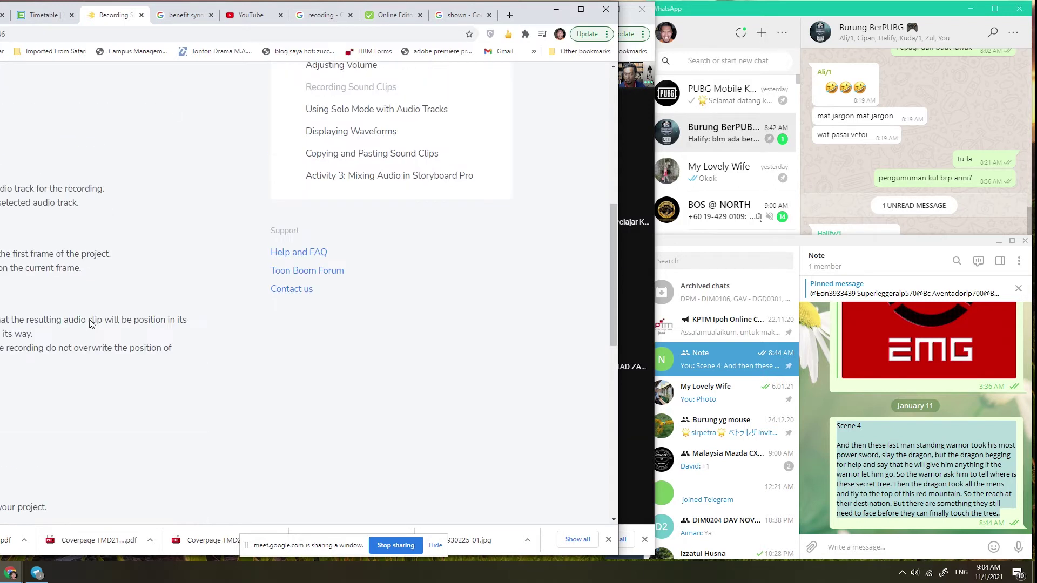
scroll(89, 323, "up", 8)
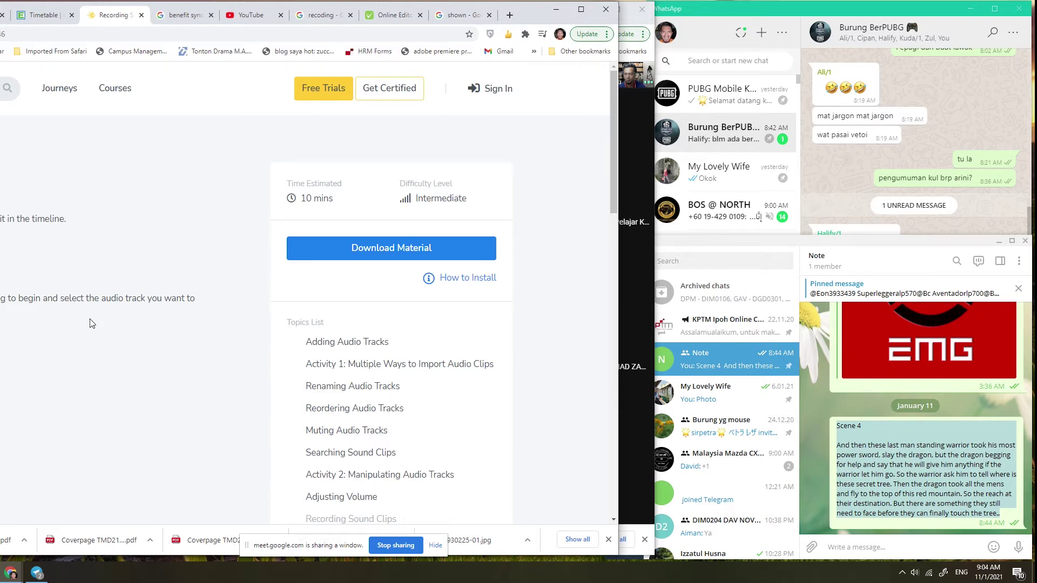
scroll(91, 323, "down", 3)
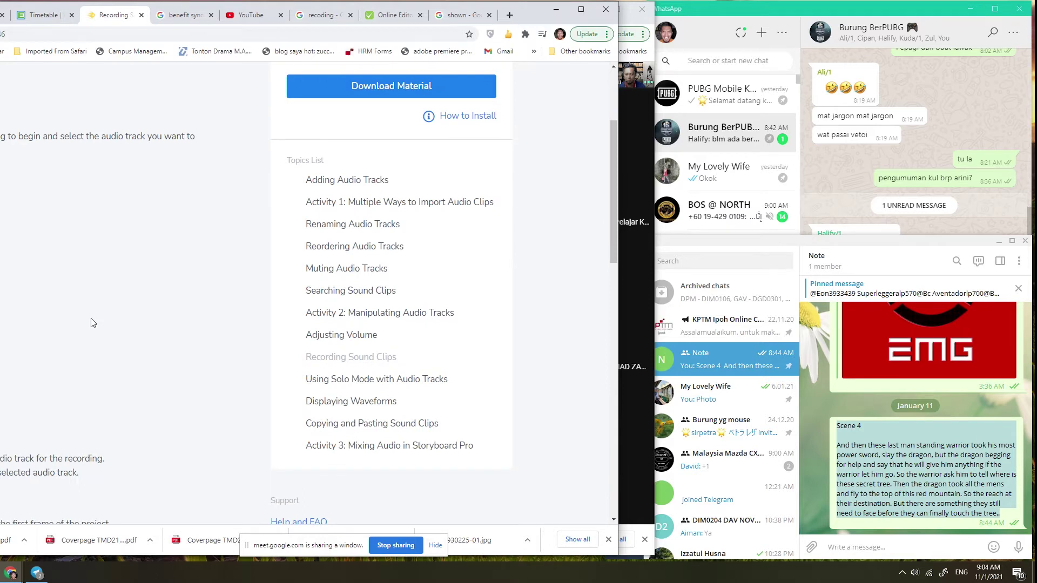
scroll(92, 323, "down", 8)
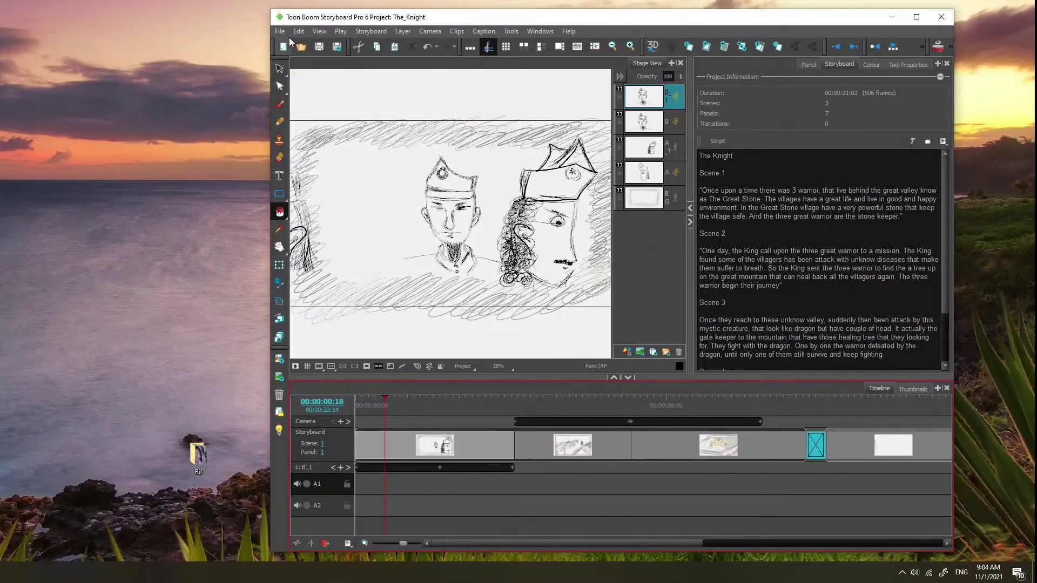
- Record a test sound clip onto audio track A1 from the first frame, and delete that clip
left_click(286, 34)
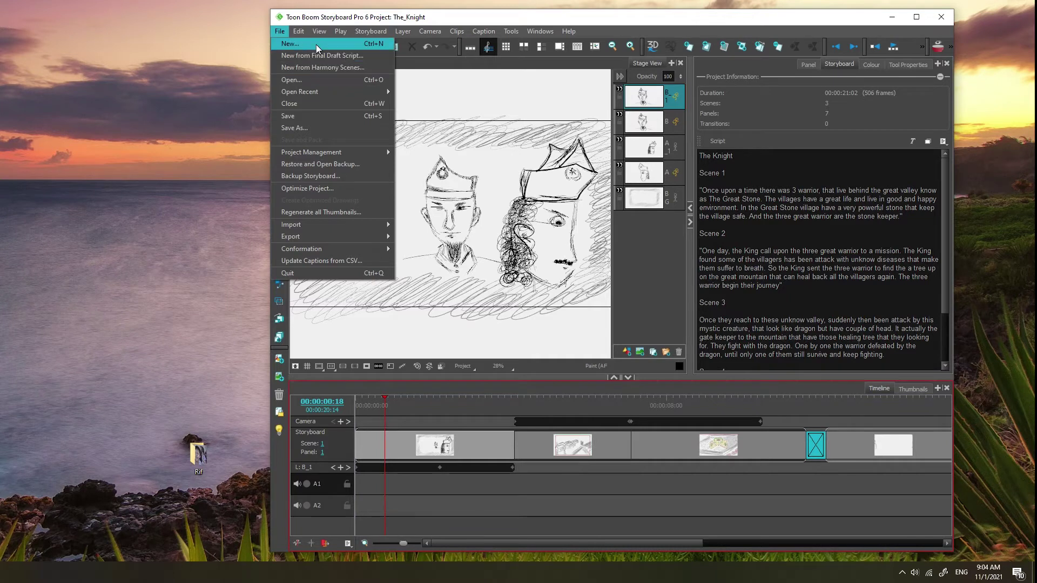
mouse_move(359, 226)
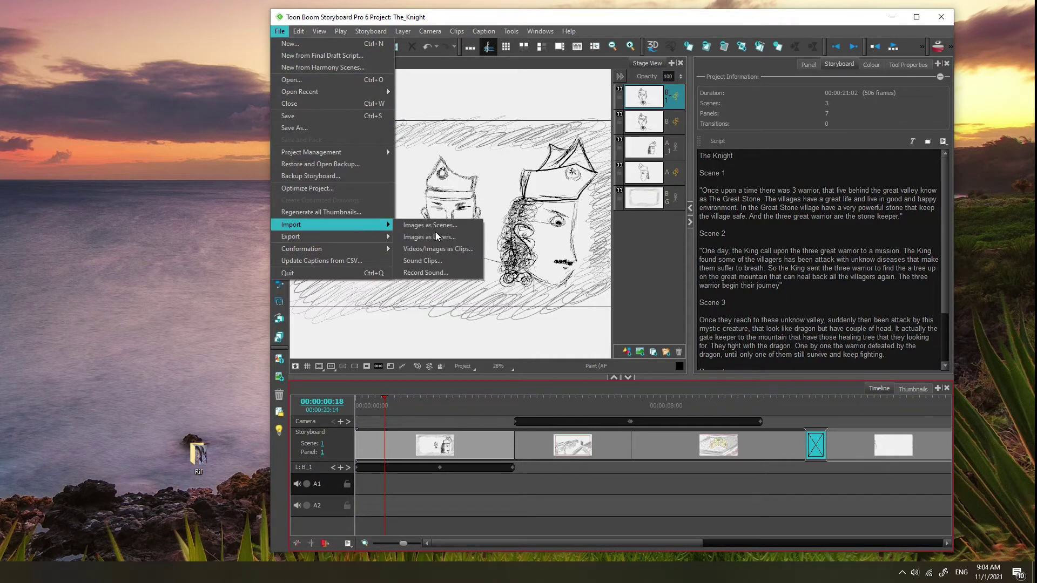
left_click(452, 273)
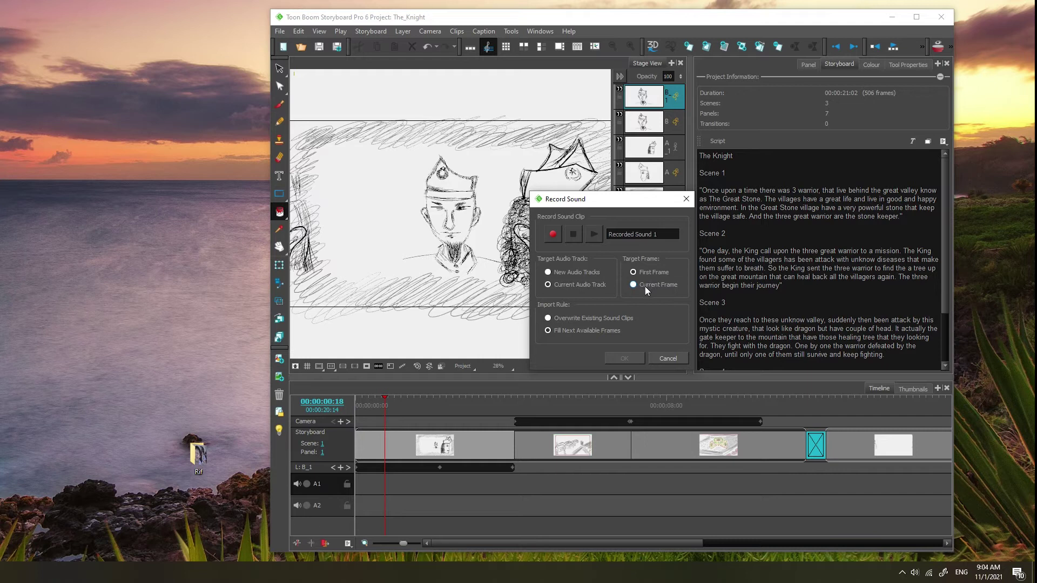
left_click(553, 235)
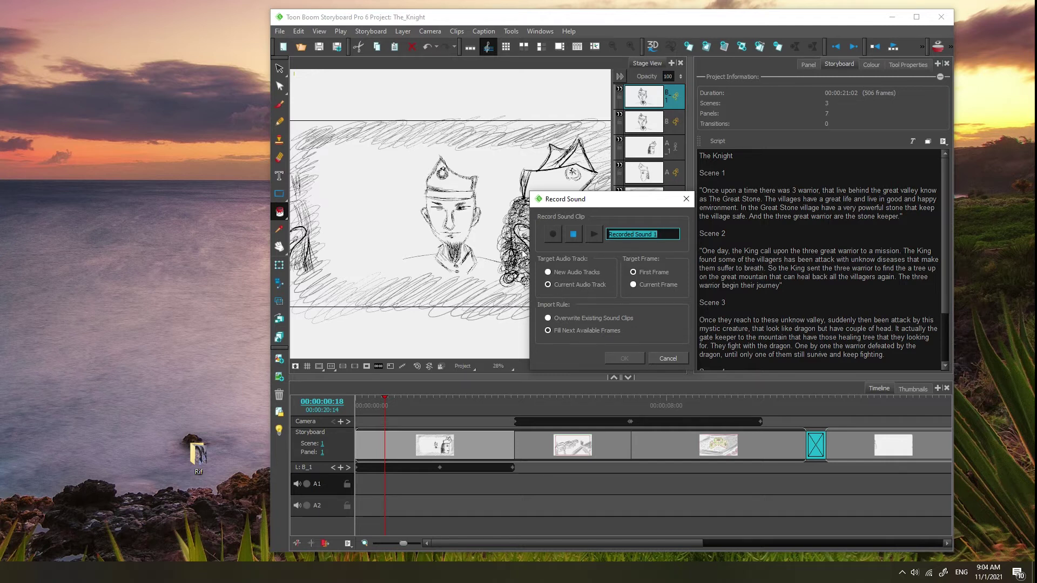
left_click(573, 234)
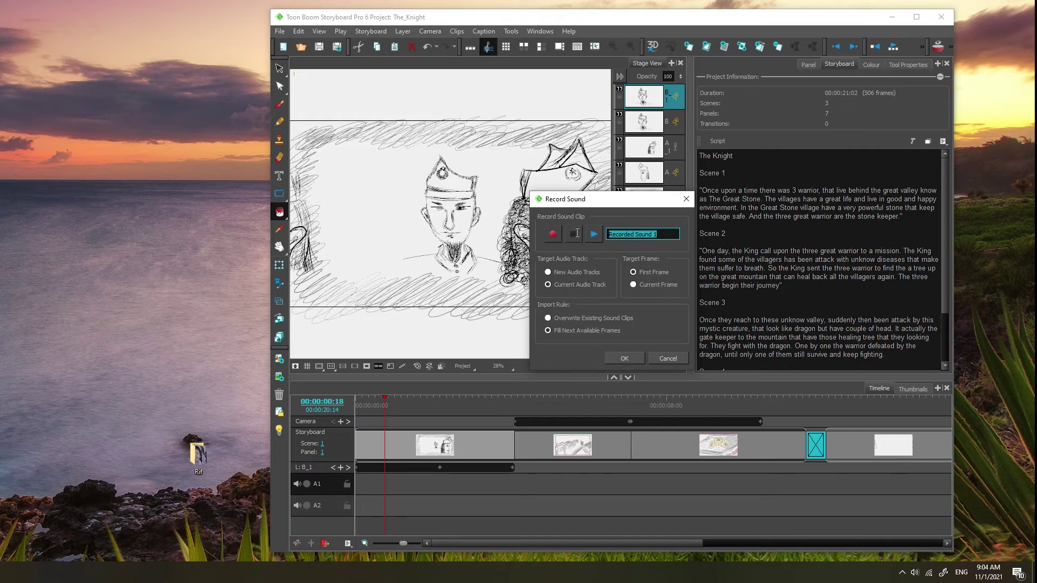
left_click(625, 358)
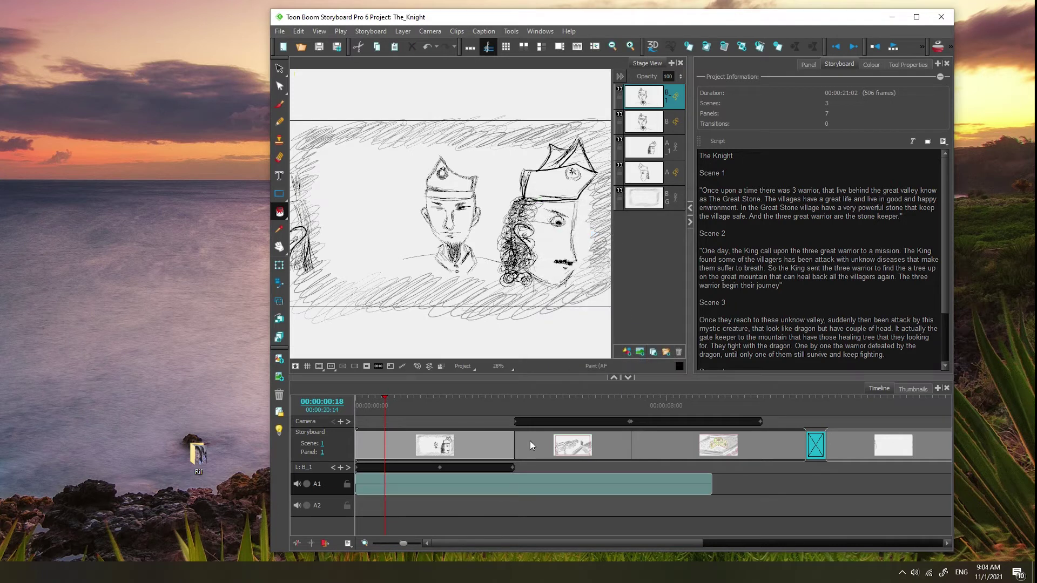
left_click(564, 484)
key("Delete")
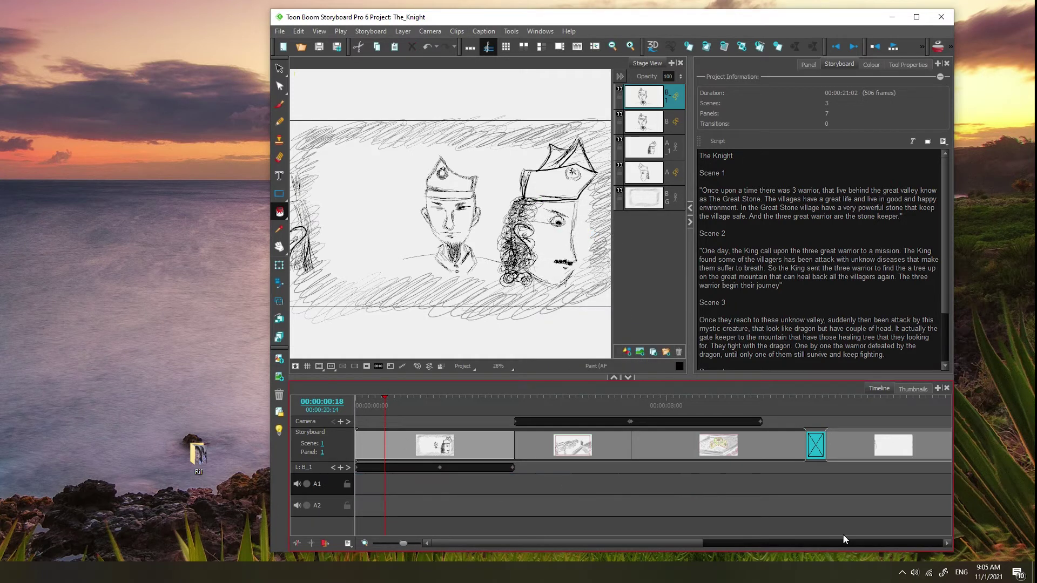
- Switch the Windows playback device to Headset Earphone (Arctis 5 Chat)
left_click(914, 573)
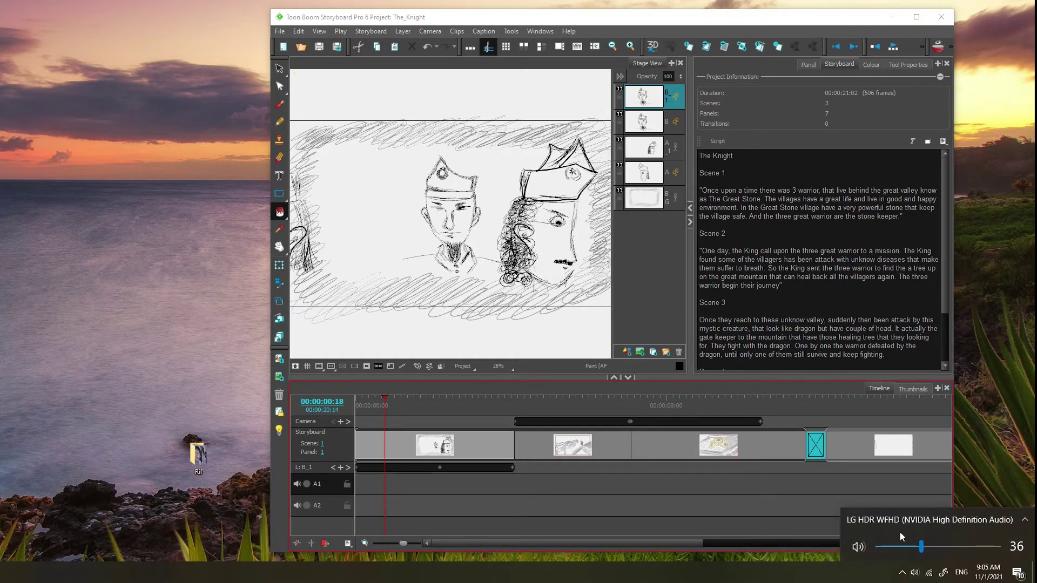
left_click(899, 527)
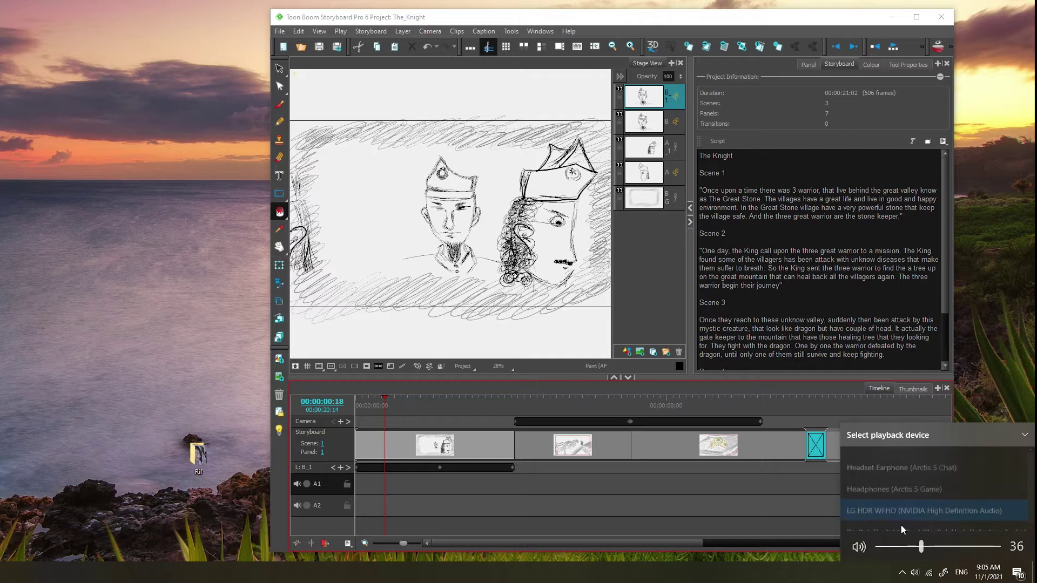
left_click(903, 464)
left_click(728, 503)
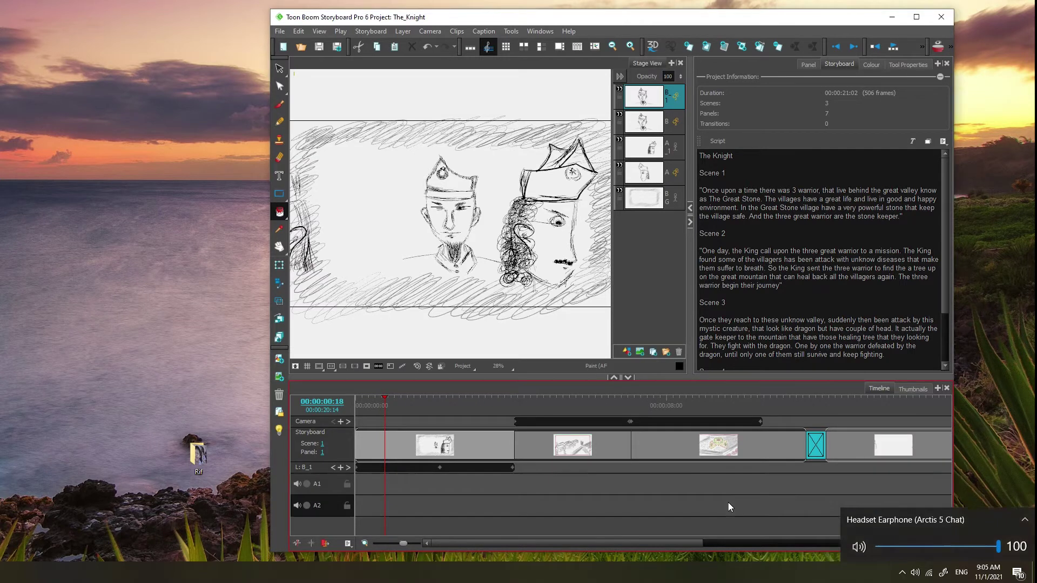
- Record another test sound clip onto track A1 with the headset earphone as playback device, and delete it
left_click(280, 31)
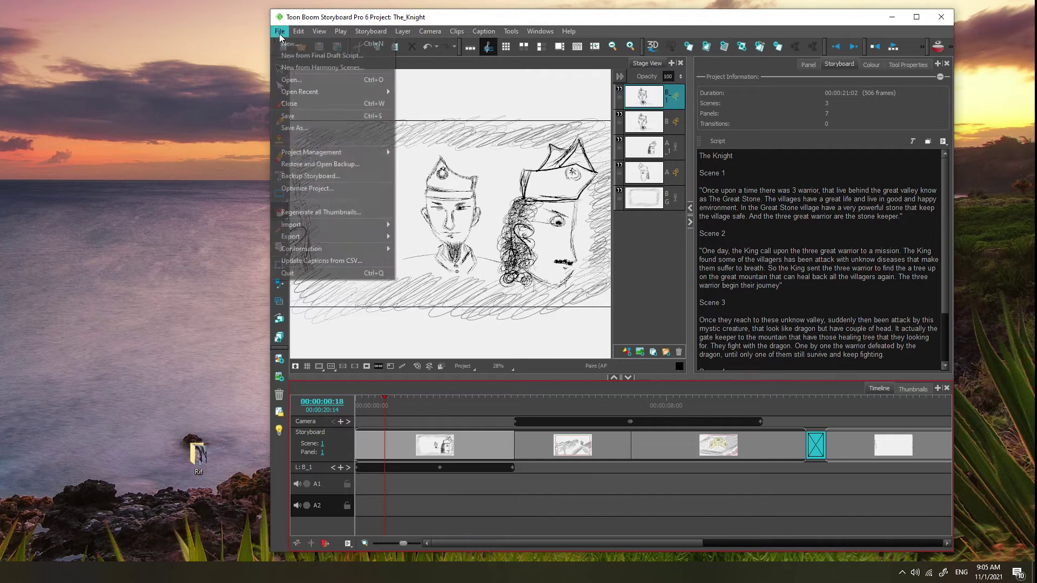
left_click(375, 485)
right_click(375, 485)
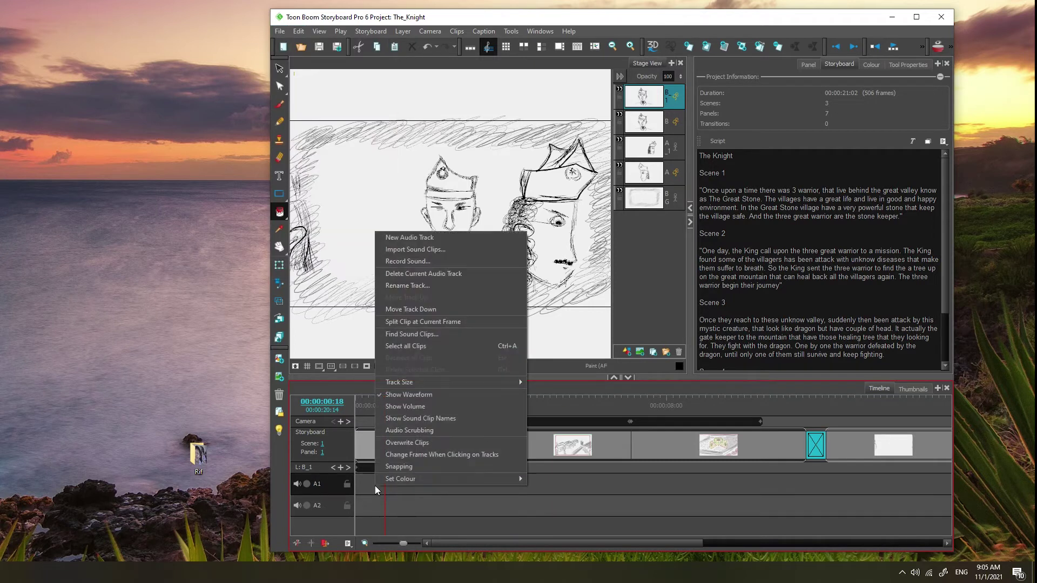
left_click(436, 257)
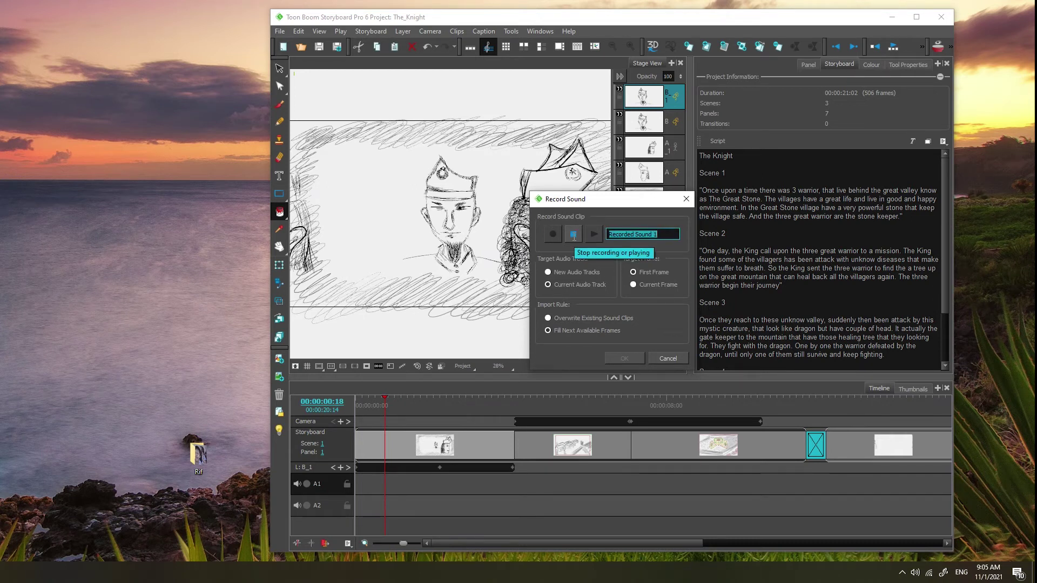
left_click(573, 235)
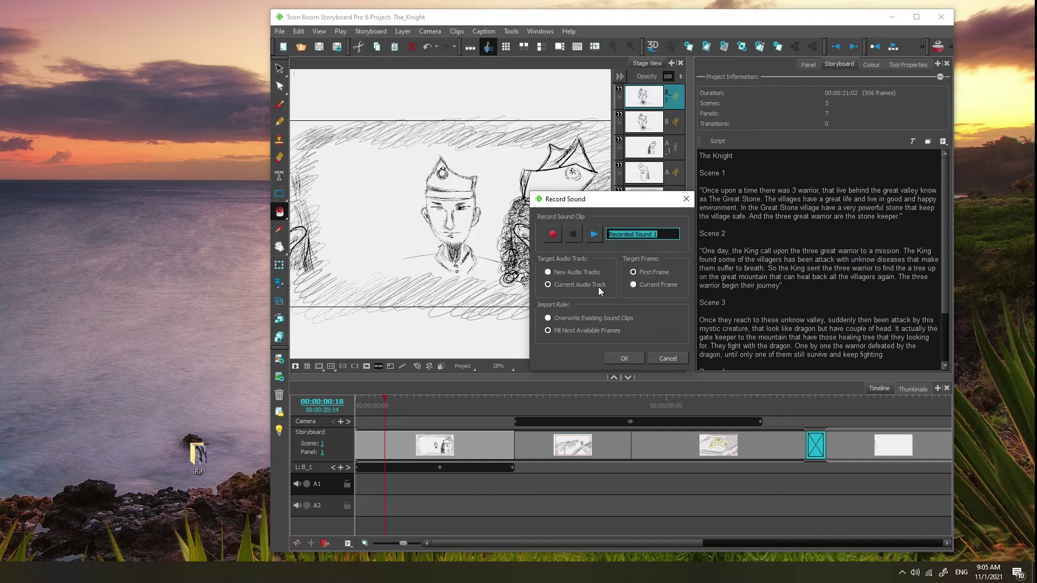
left_click(624, 358)
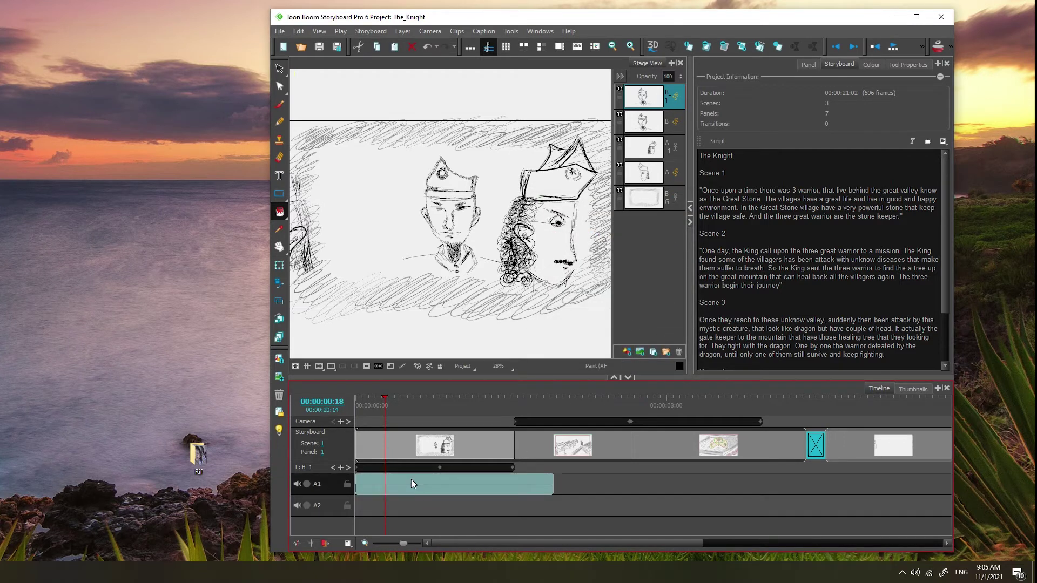
key("Delete")
- Set the Windows playback device to Headphones (Arctis 5 Game)
left_click(920, 573)
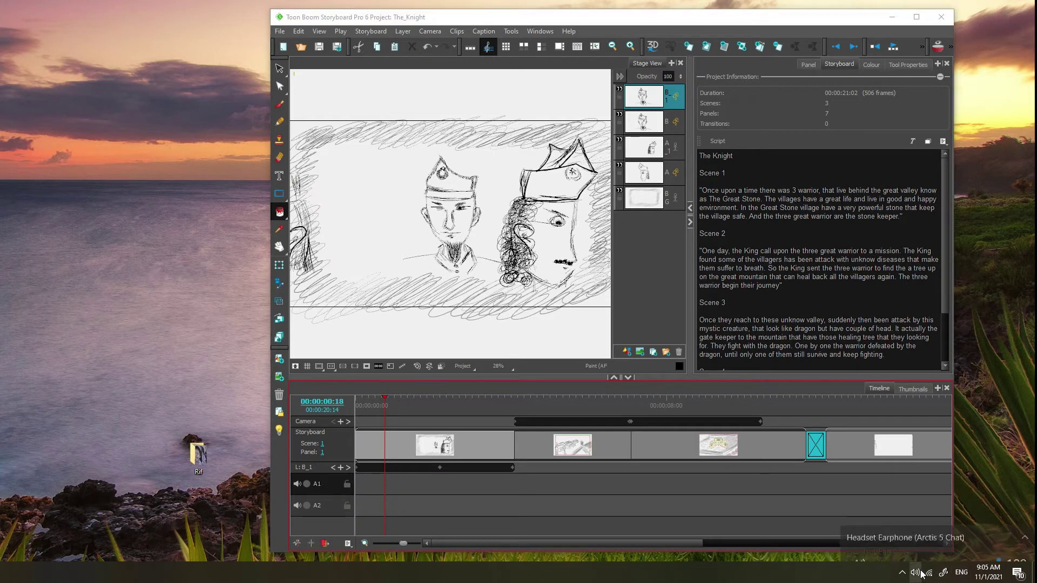
left_click(923, 529)
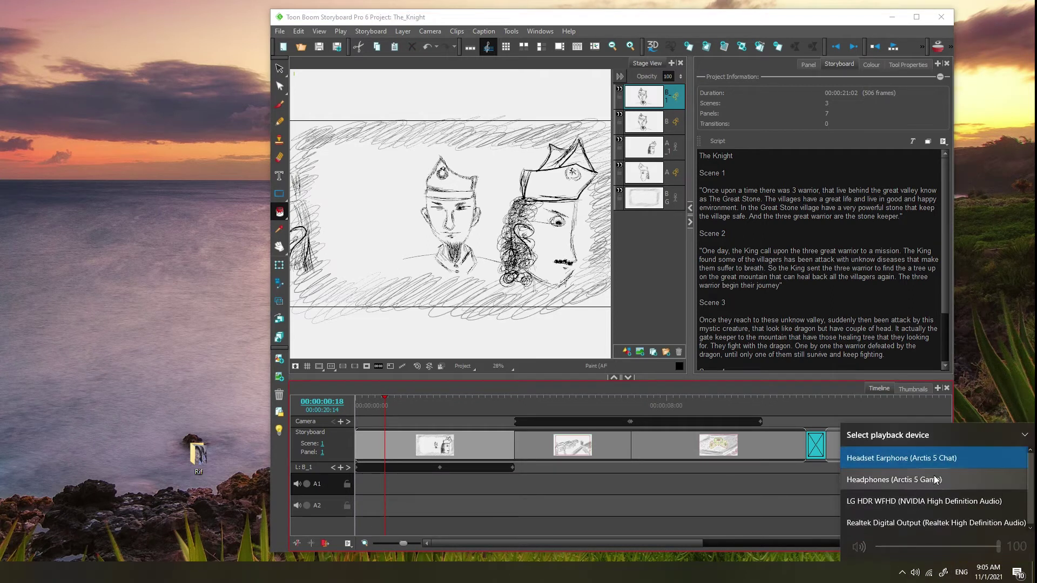
left_click(975, 478)
left_click(1014, 483)
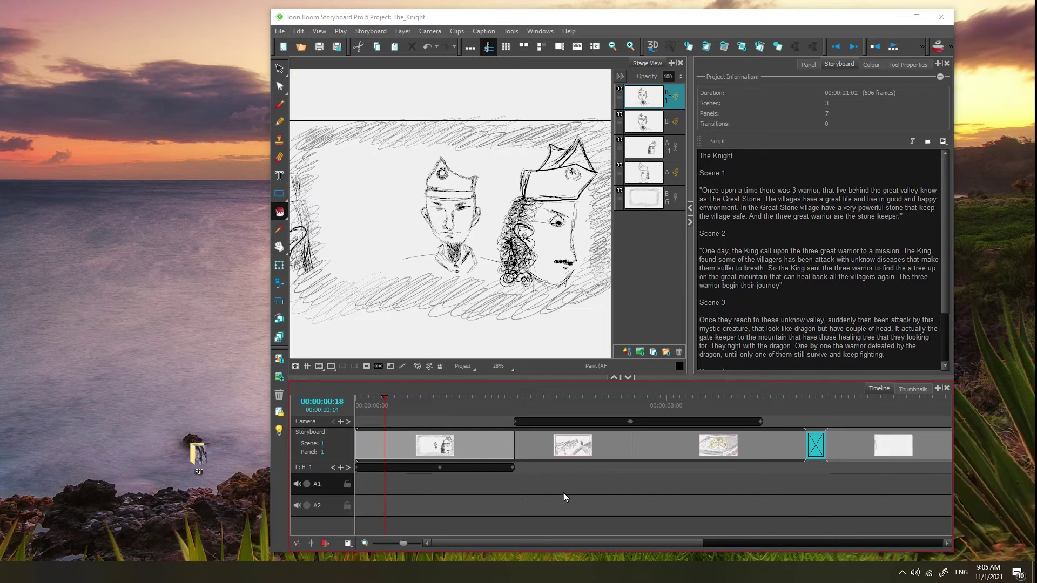
- Record a new sound clip onto track A1 from the first frame, and move the playhead to 00:00:04:01
left_click(394, 484)
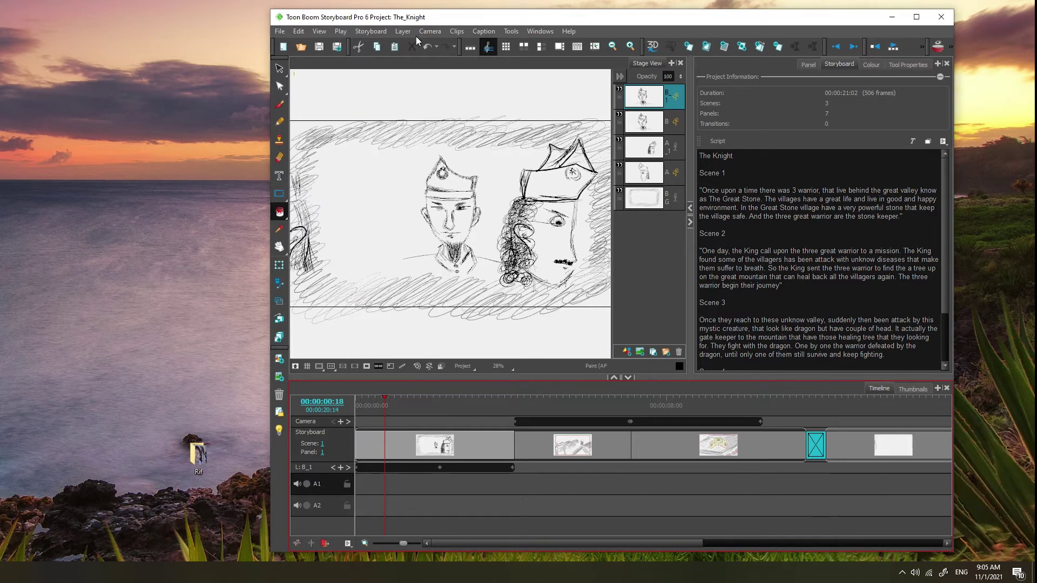
right_click(391, 483)
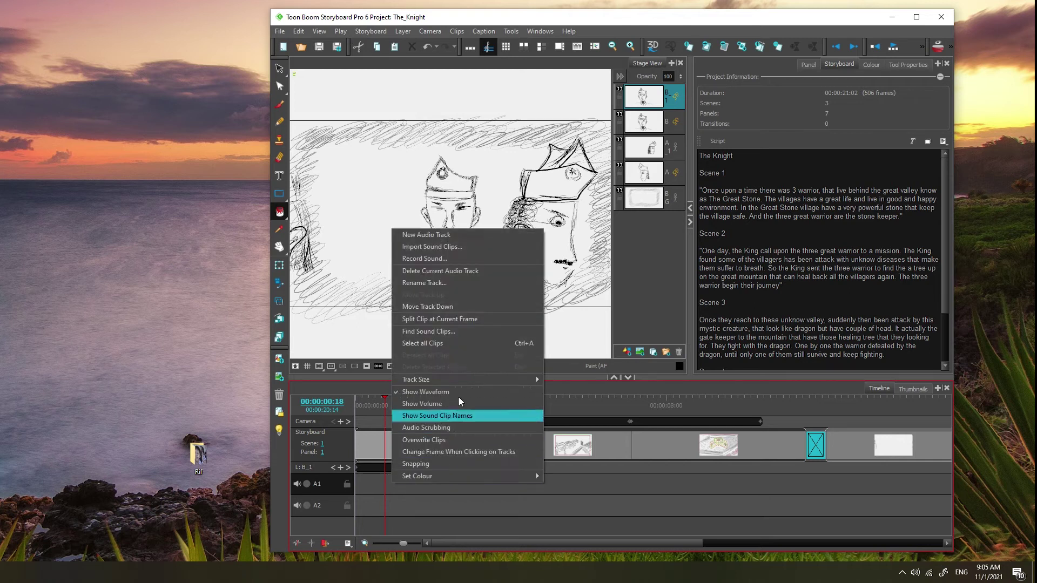
left_click(460, 257)
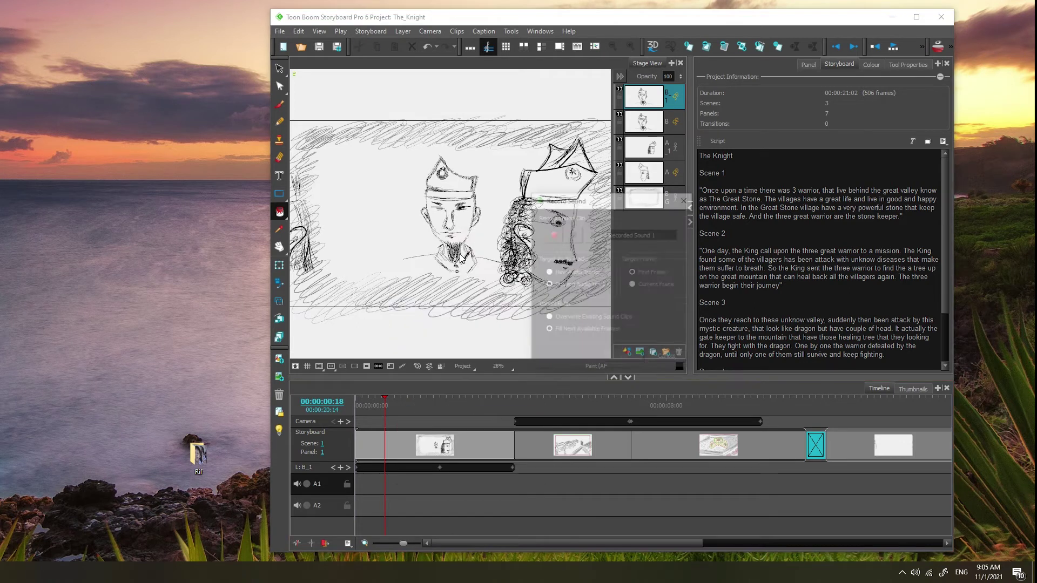
left_click(554, 234)
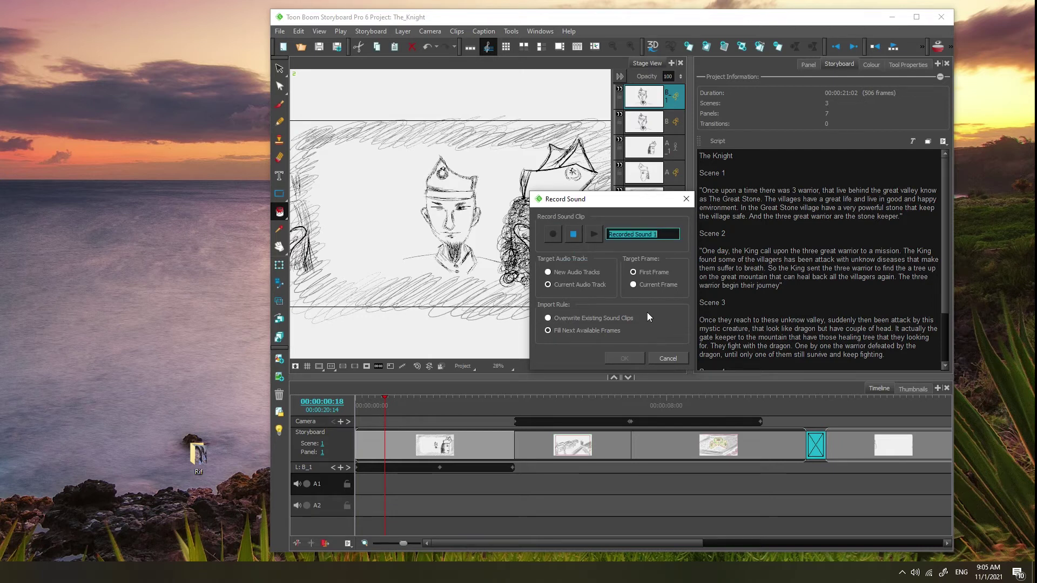
left_click(575, 234)
left_click(623, 358)
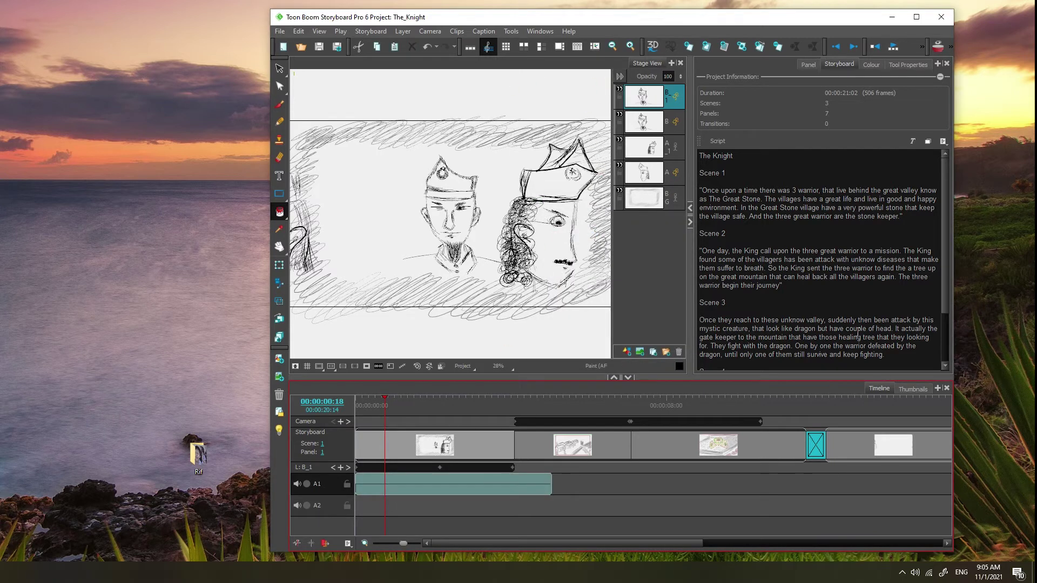
left_click(893, 46)
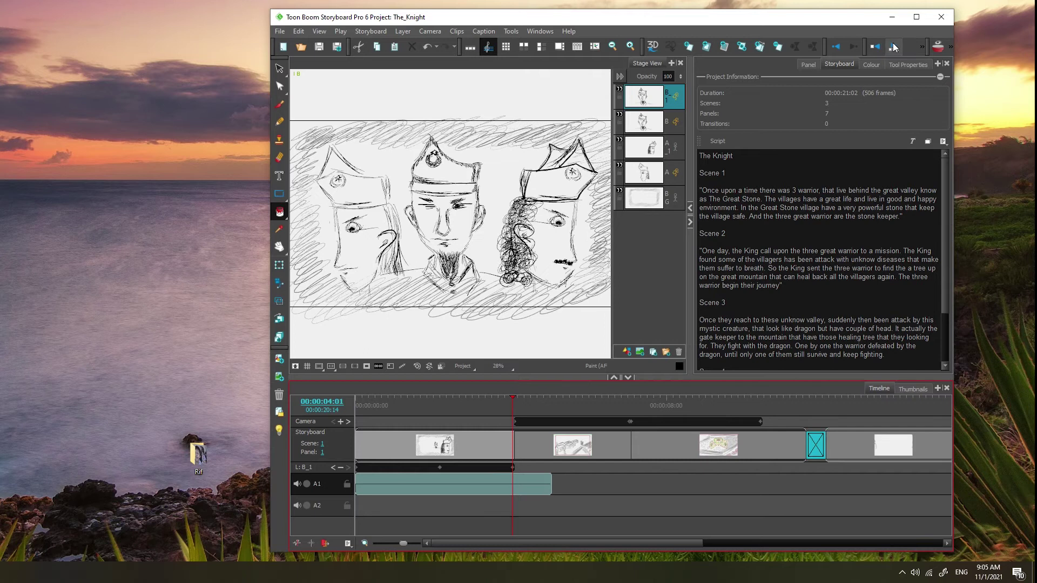
- Set the Windows sound input device to Microphone (Arctis 5 Chat) and close the sound settings
left_click(894, 46)
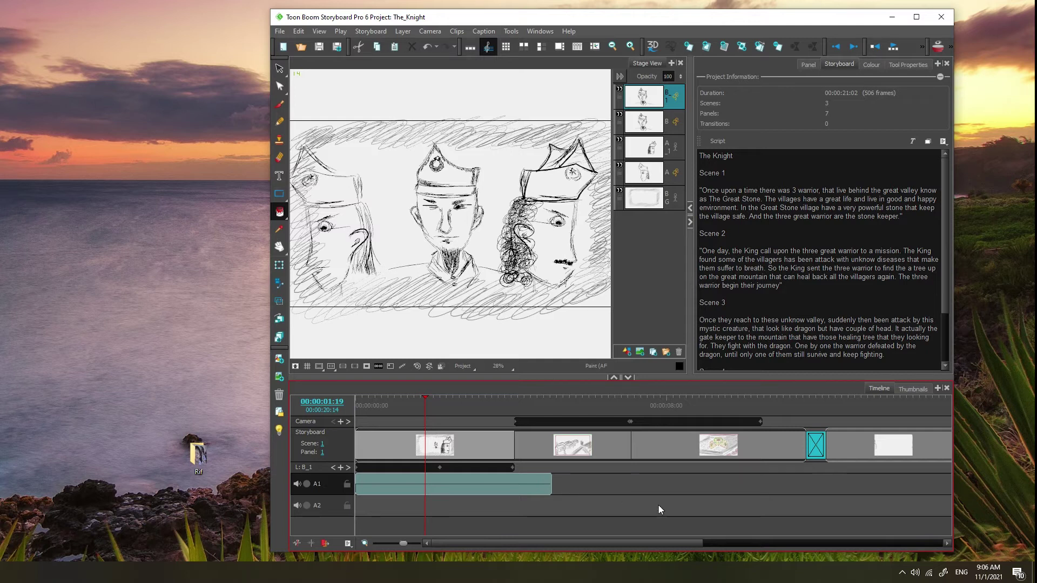
left_click(918, 574)
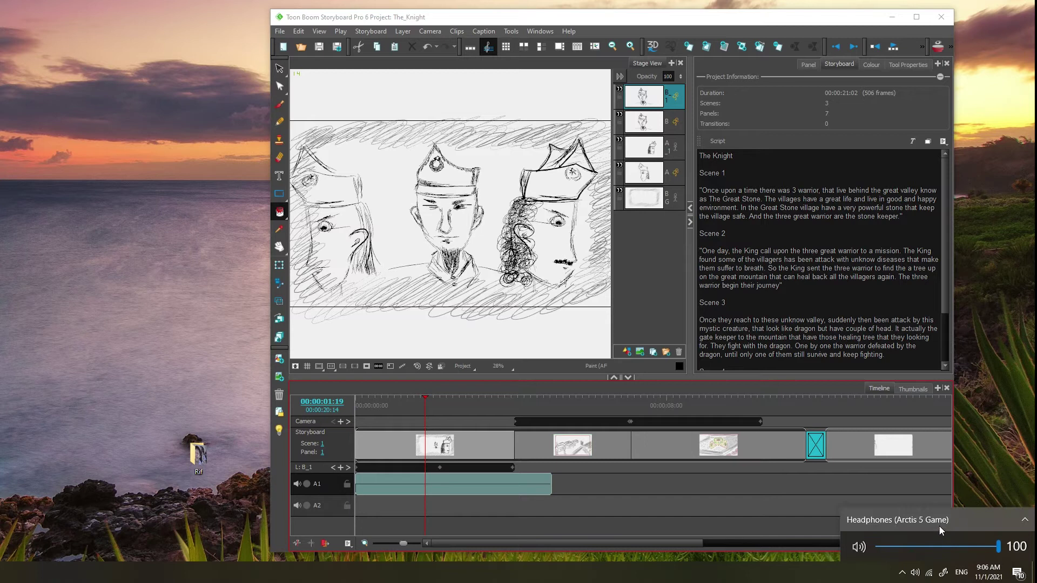
right_click(915, 572)
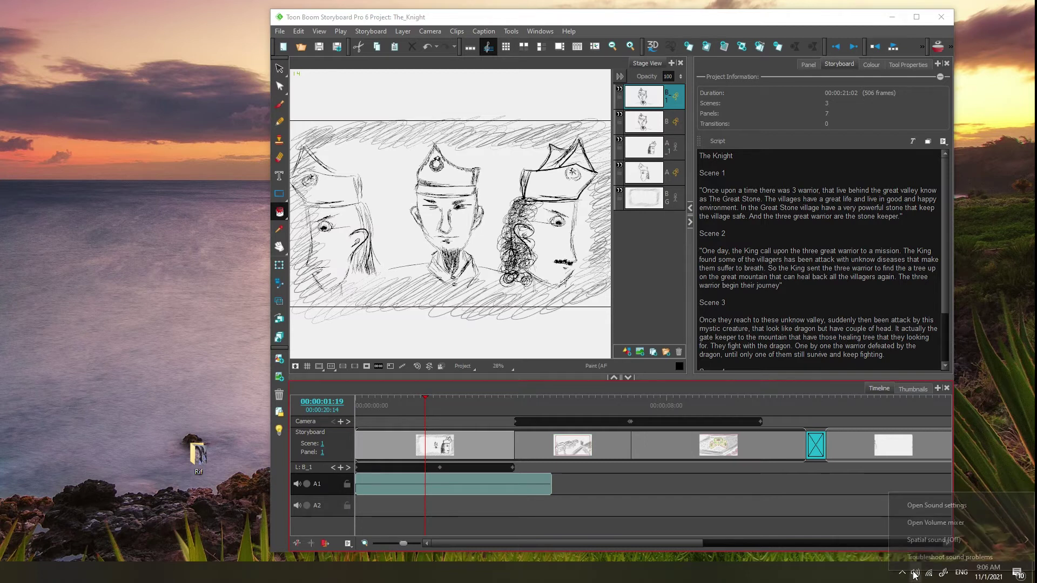
left_click(929, 508)
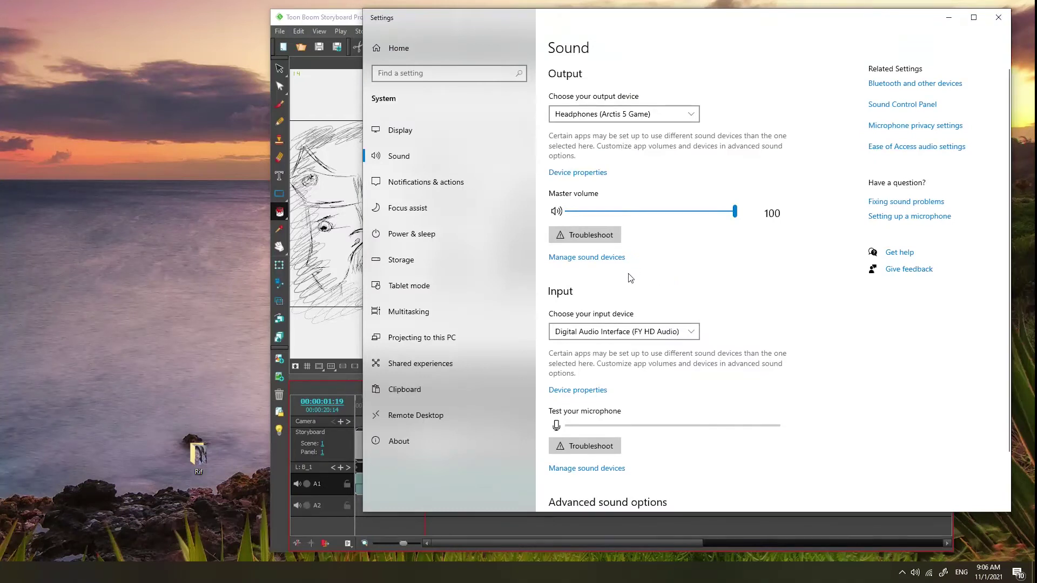
left_click(694, 335)
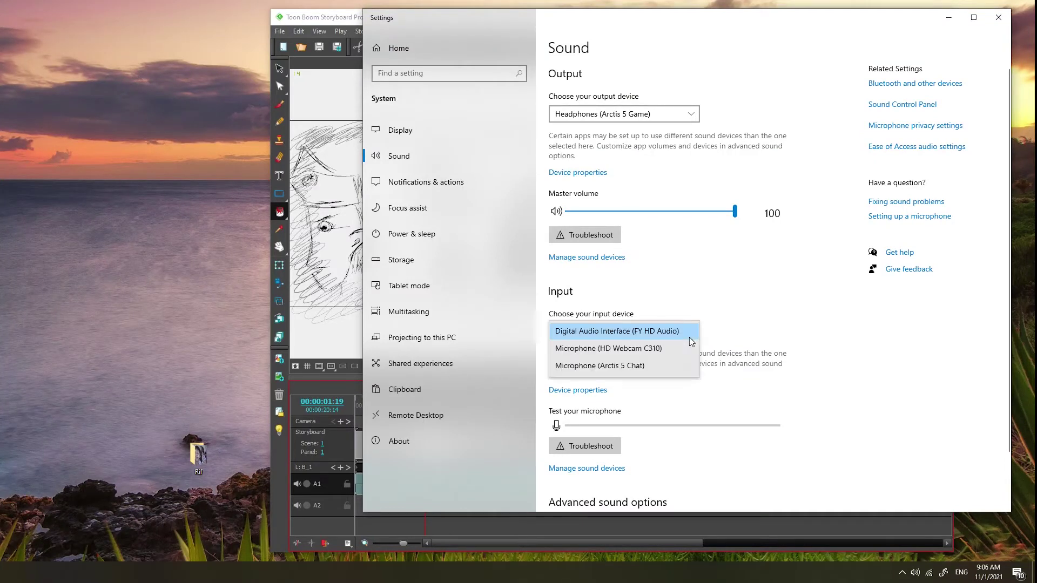
left_click(660, 371)
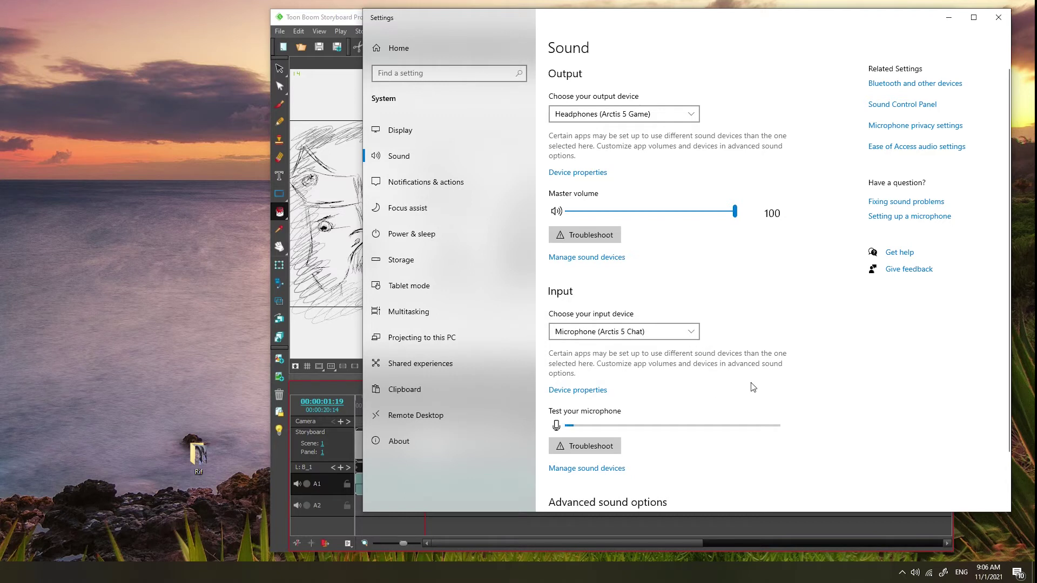
left_click(997, 21)
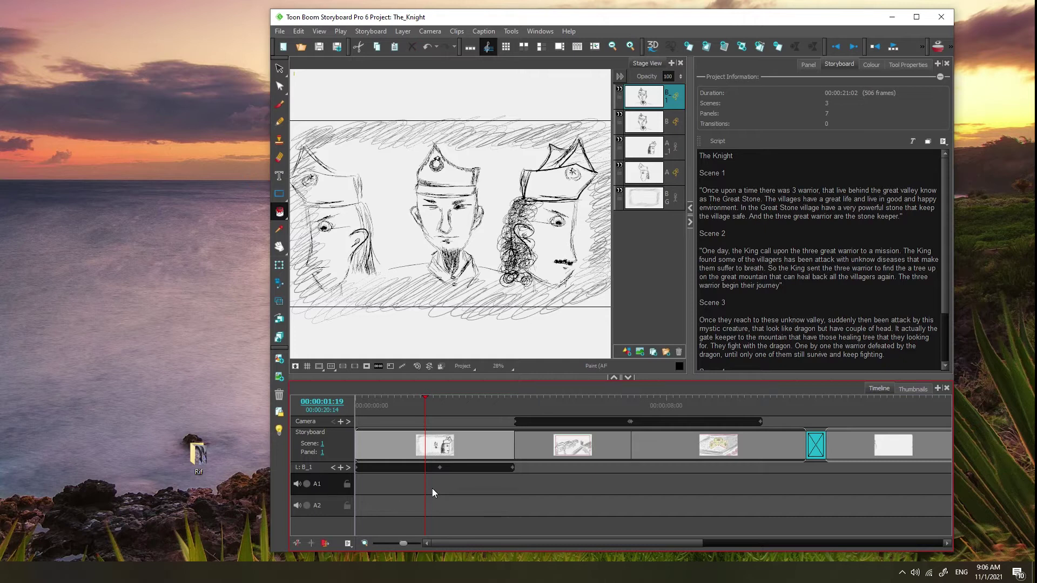
- Replace the clip on track A1 with a new sound recording on the current audio track, starting at the first frame
right_click(432, 488)
left_click(512, 264)
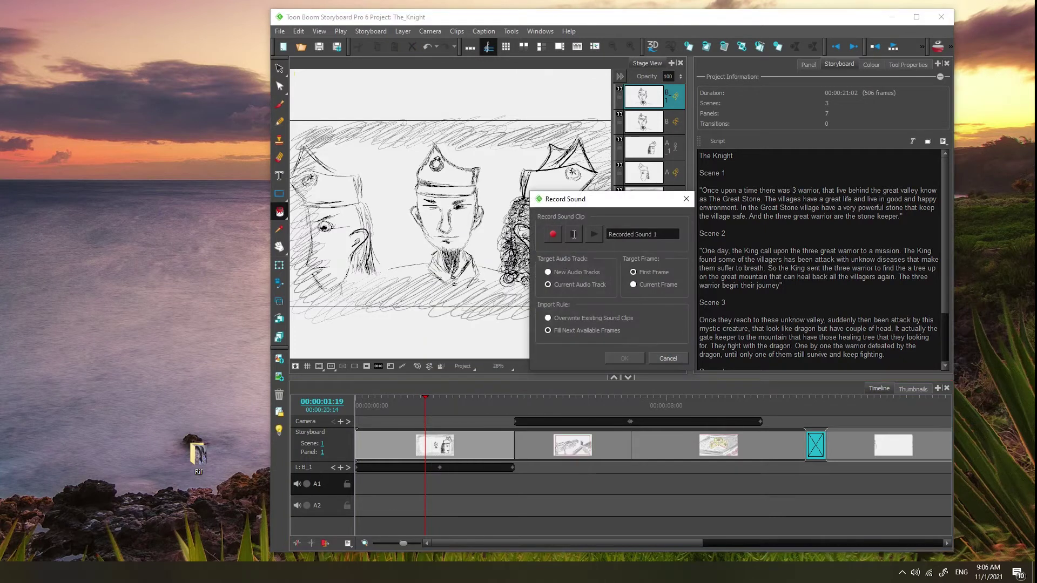
left_click(553, 234)
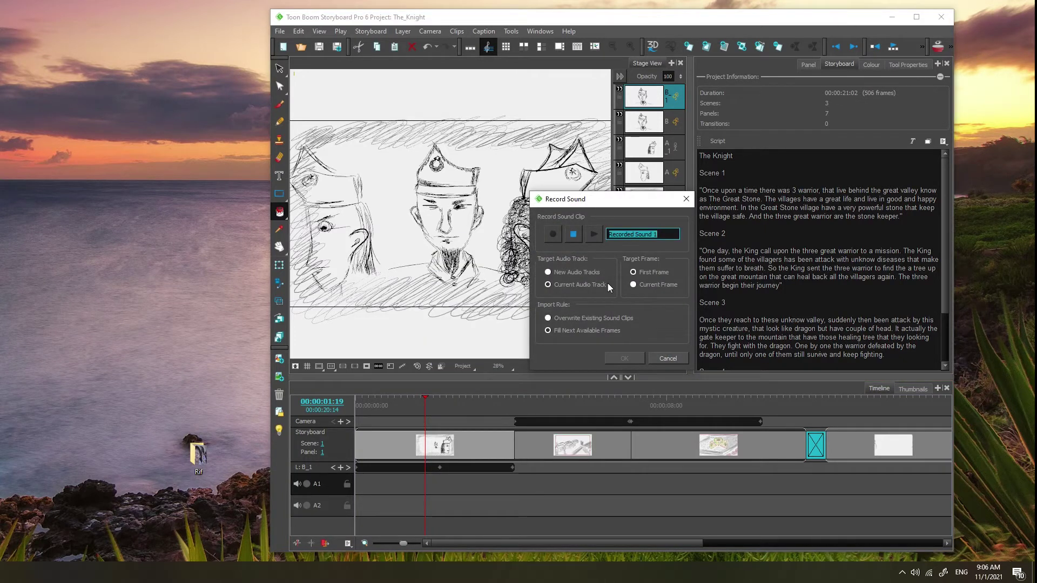
left_click(573, 236)
left_click(629, 358)
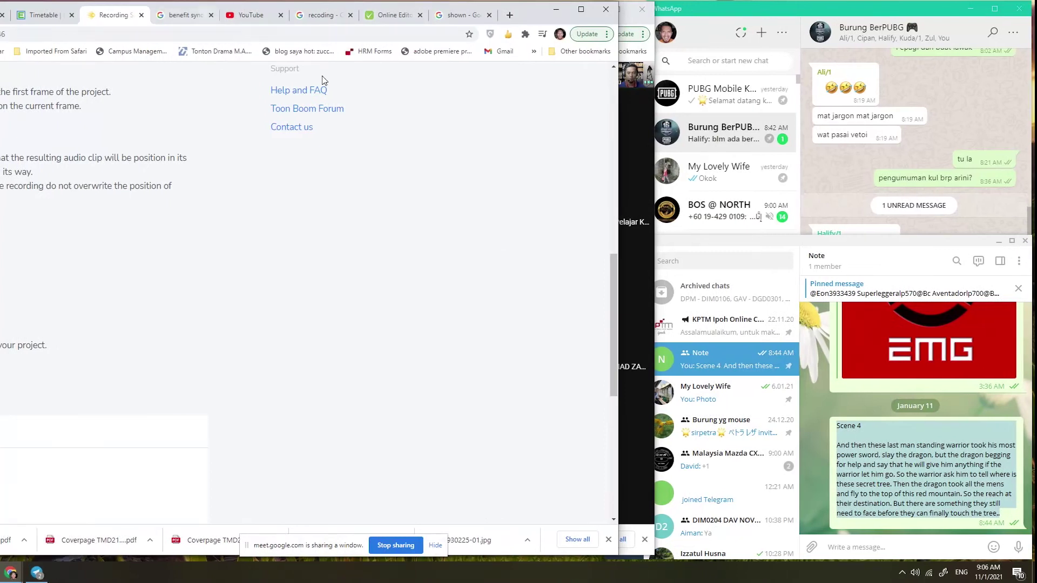
- Switch to the Google Meet window and stop sharing the application window
mouse_move(11, 572)
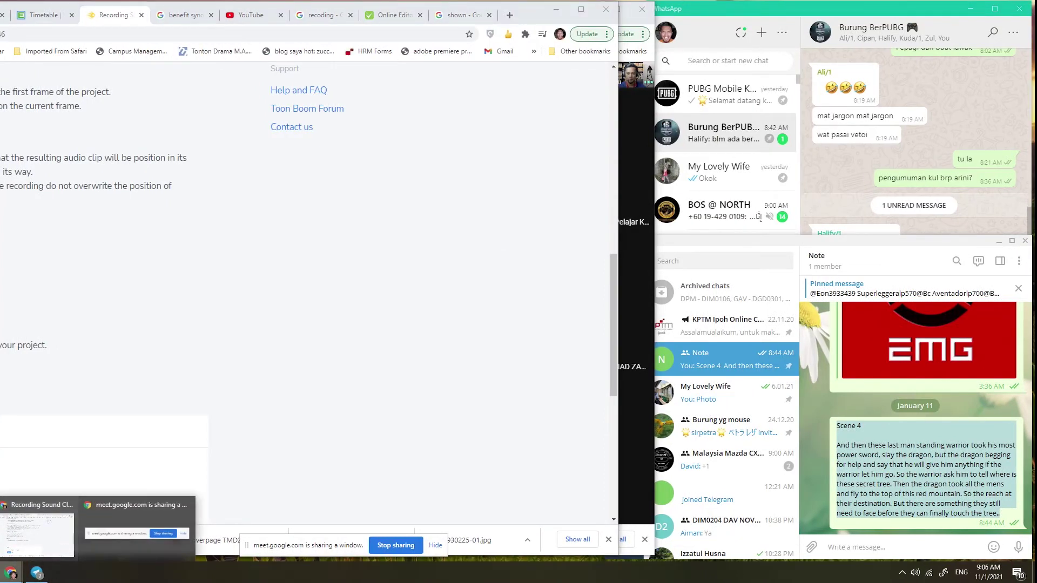
left_click(137, 527)
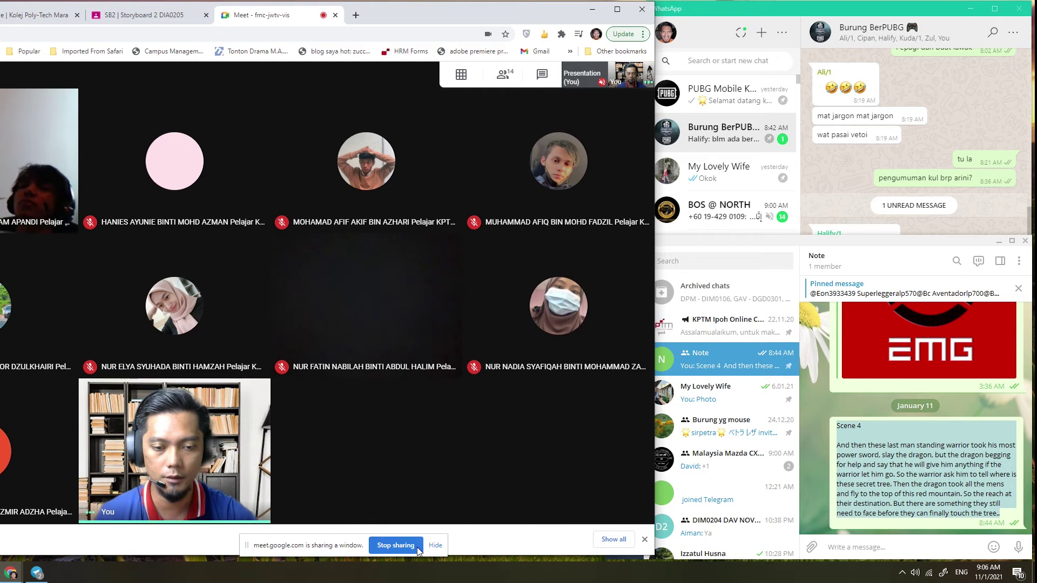
left_click(418, 547)
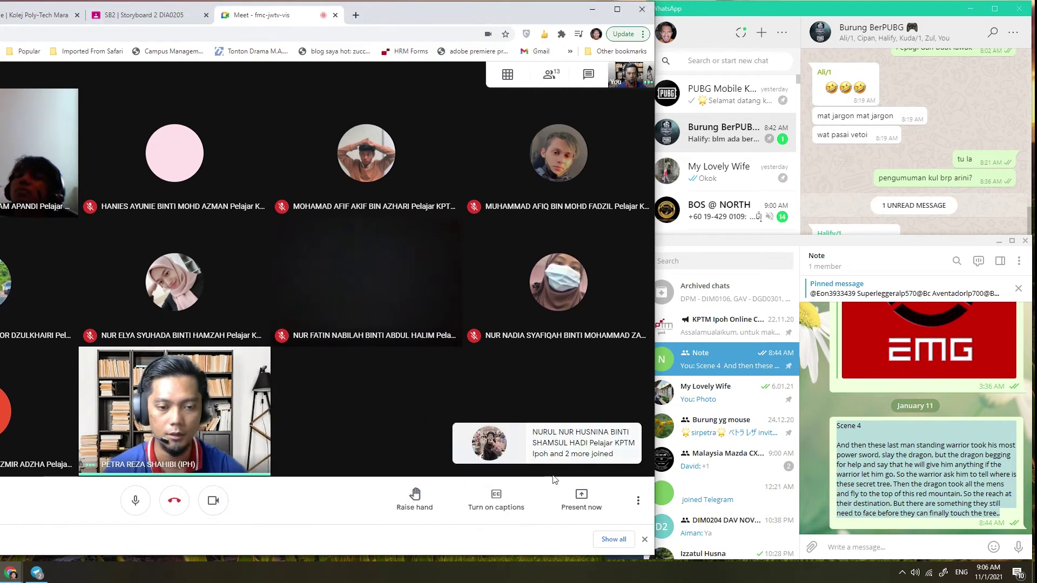
left_click(559, 486)
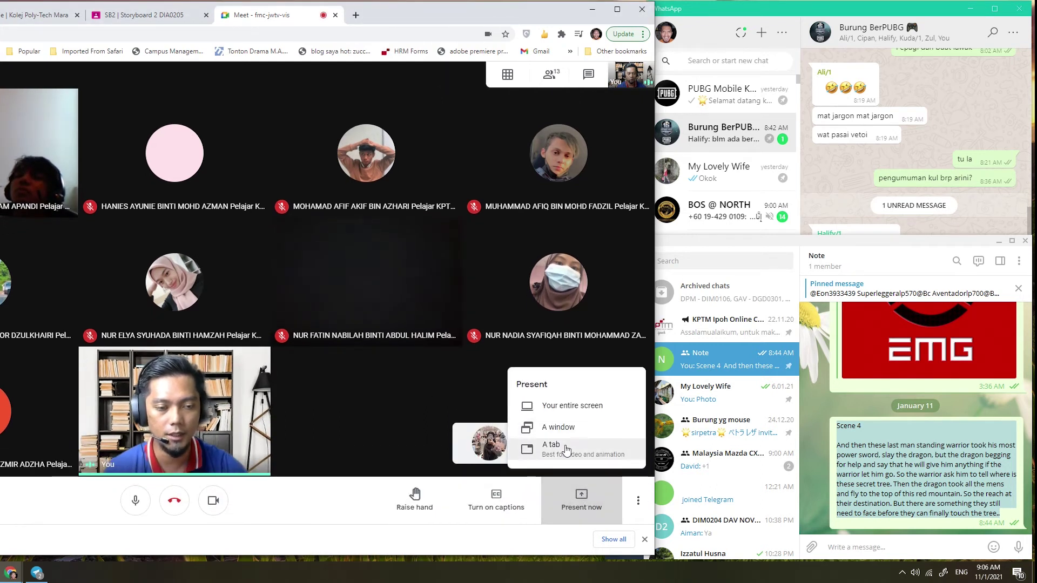
left_click(568, 428)
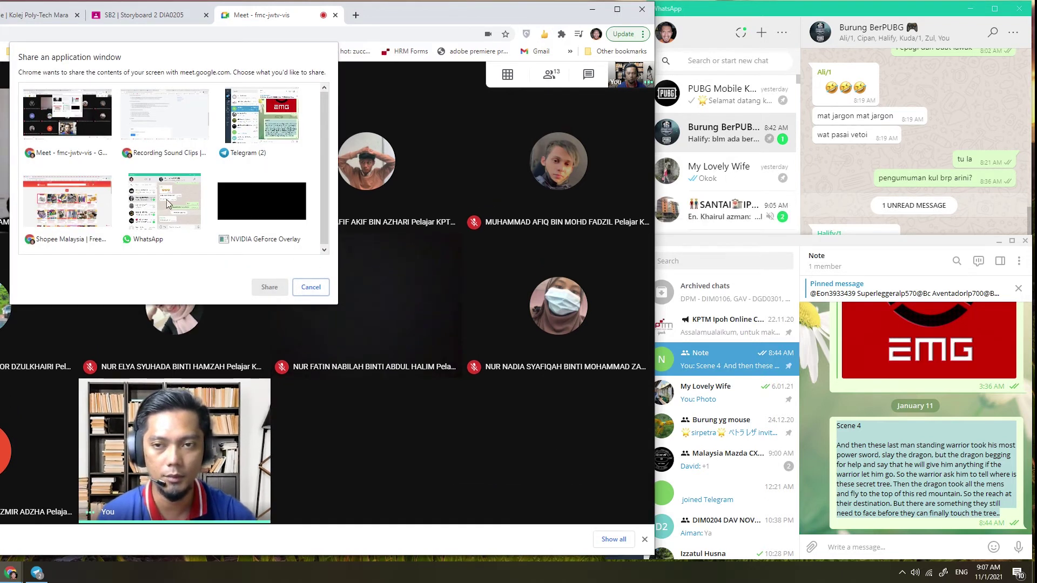
left_click(311, 288)
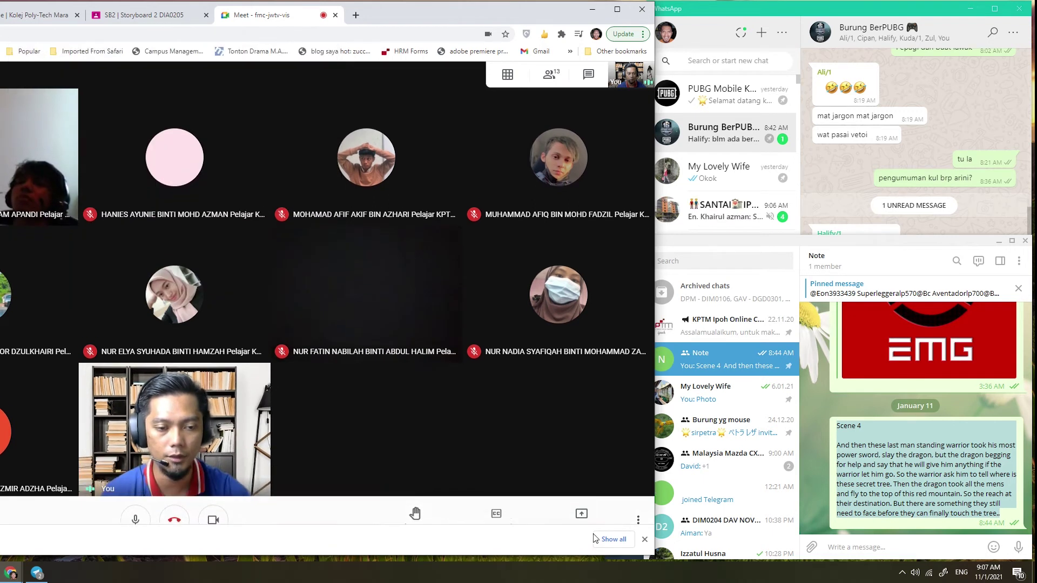
- Present the entire screen in the Google Meet call
left_click(572, 501)
left_click(540, 401)
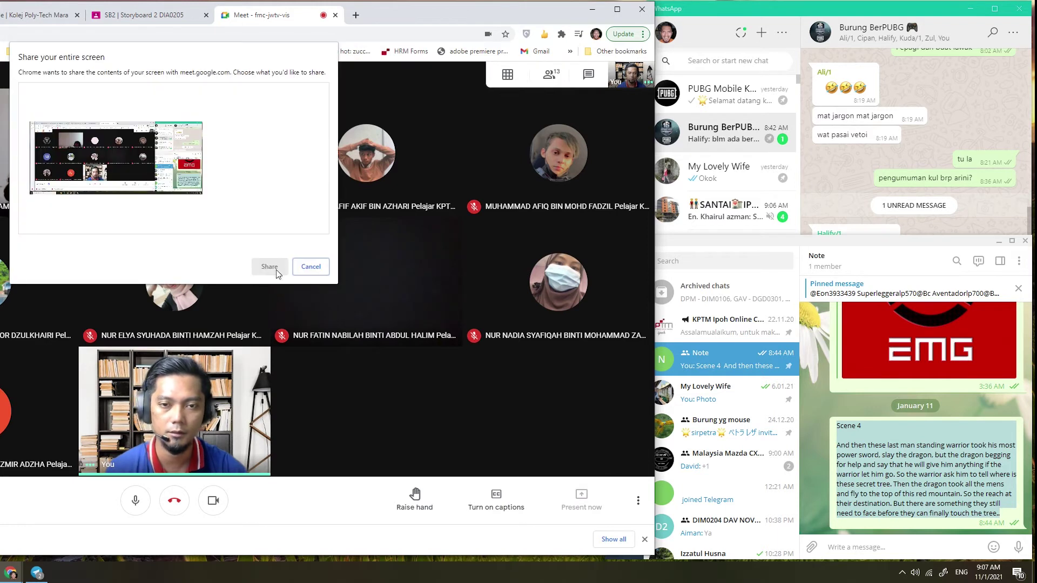
left_click(116, 157)
left_click(269, 266)
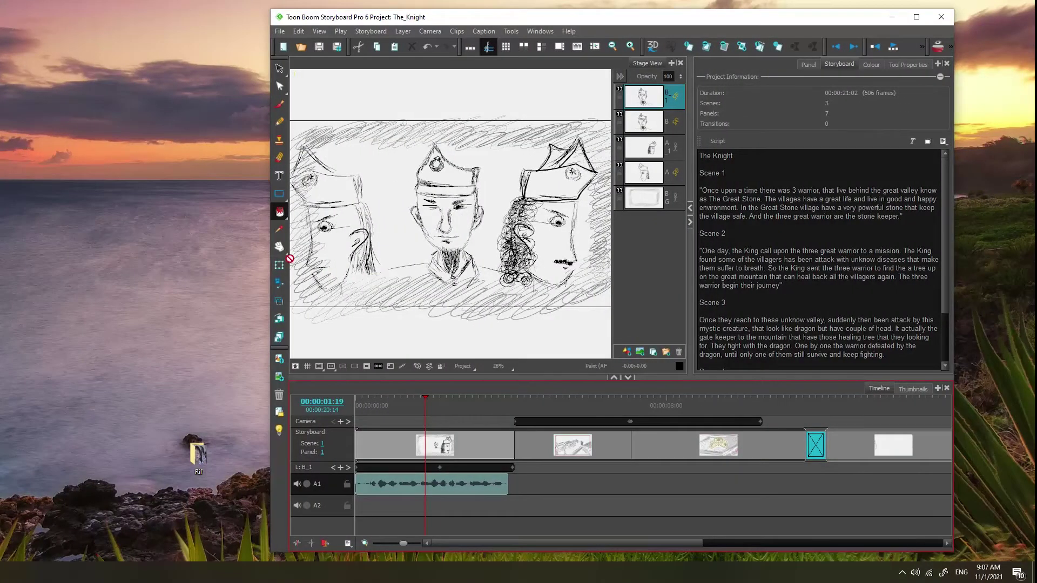
- Move the Storyboard Pro window aside and delete the newly recorded sound clip from track A1
left_click(172, 293)
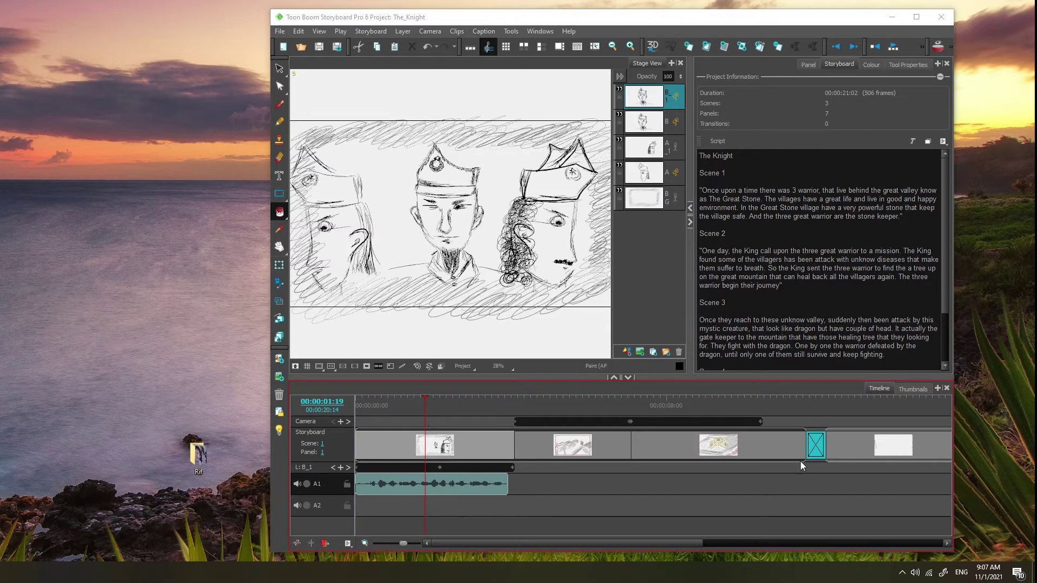
left_click_drag(852, 23, 388, 23)
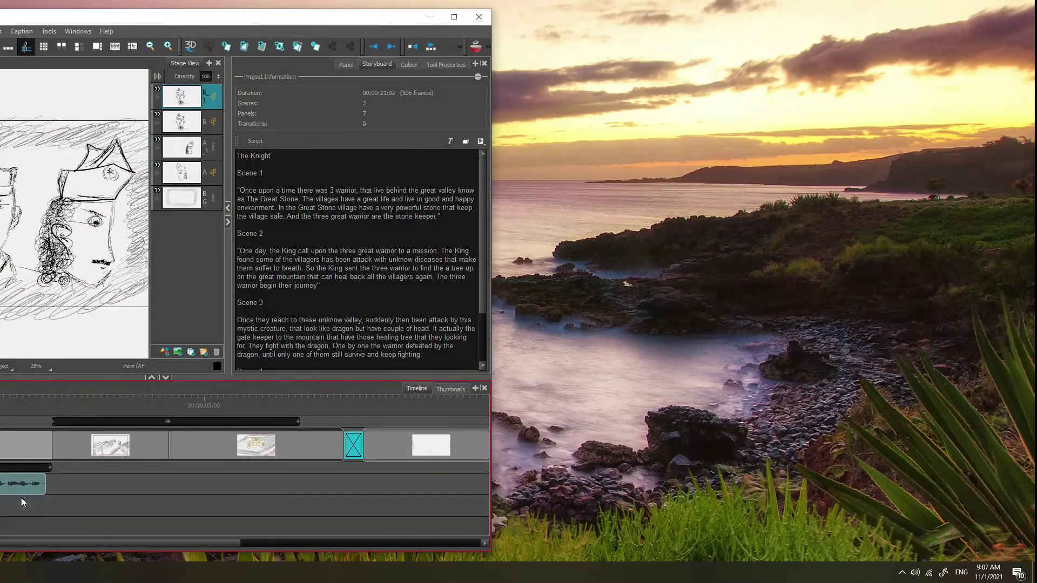
key("Delete")
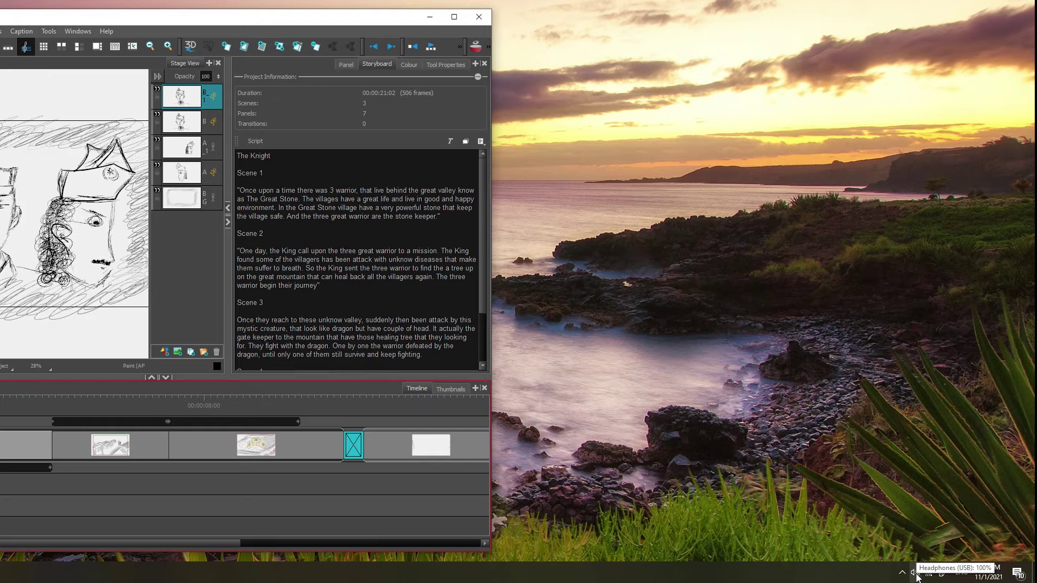
- Check the available input devices in the Windows sound settings, keeping the current microphone selected, and close the settings
right_click(916, 572)
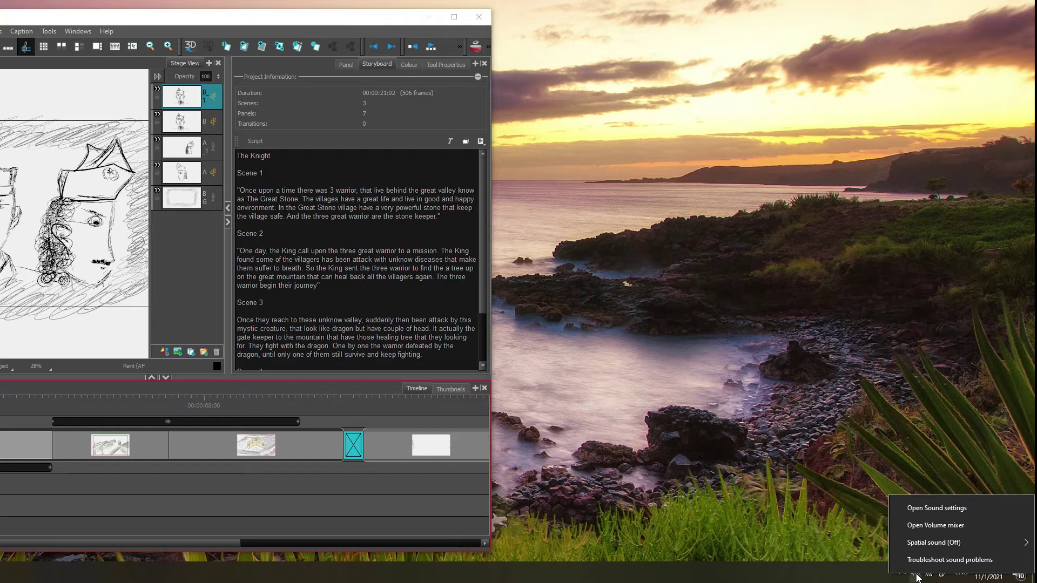
left_click(944, 513)
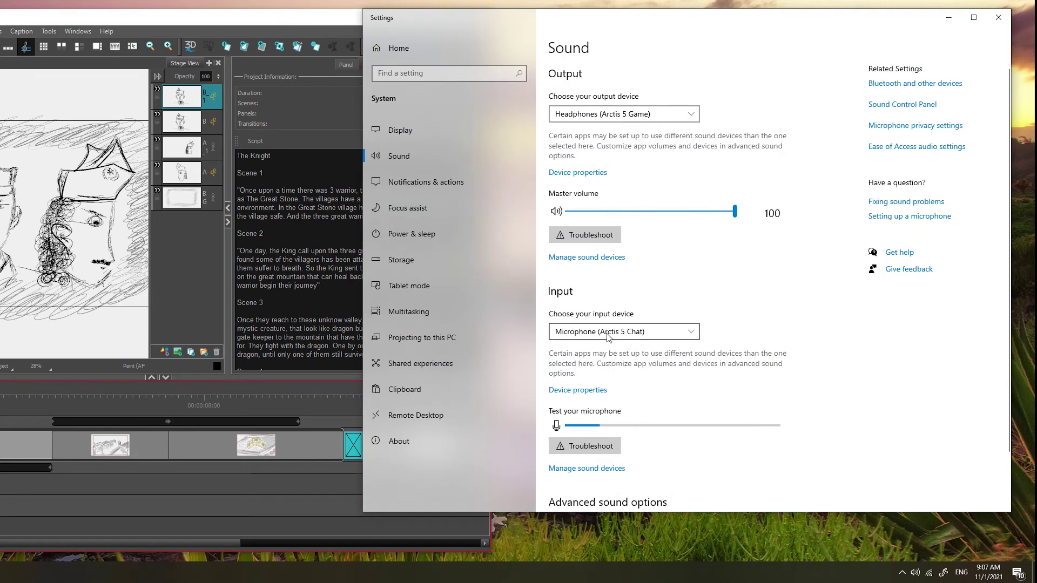
left_click(664, 334)
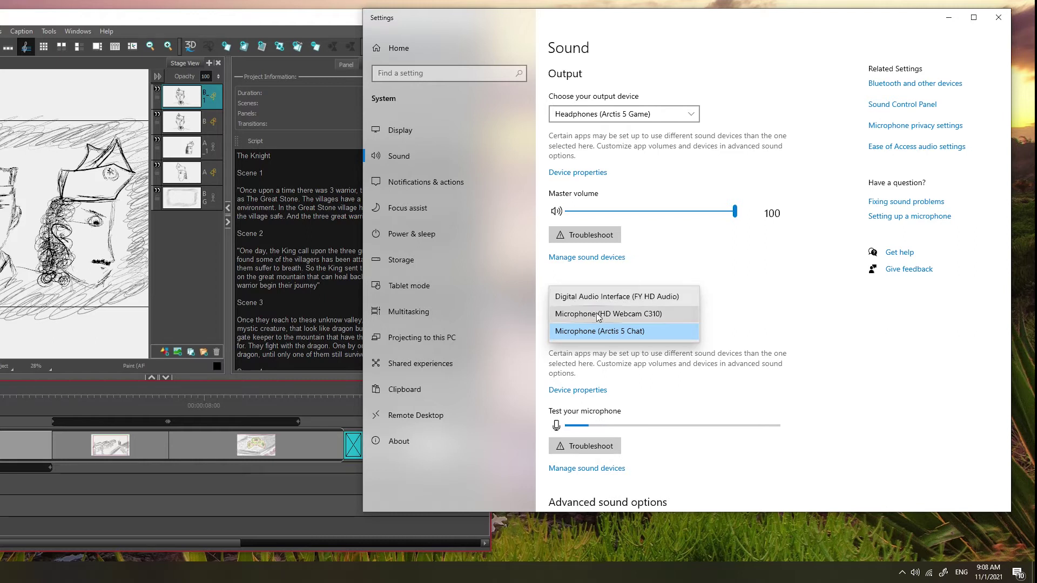
left_click(737, 309)
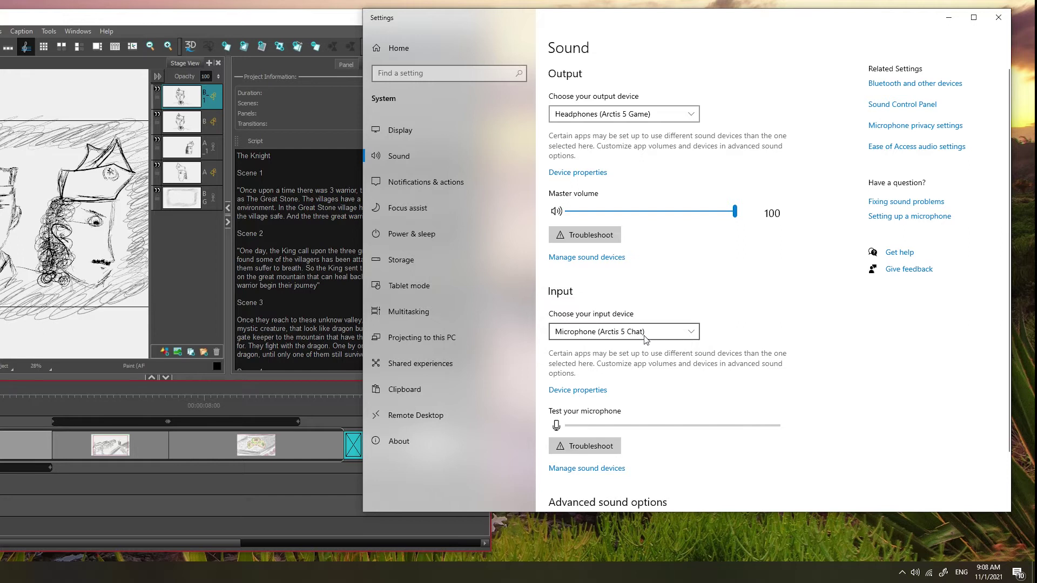
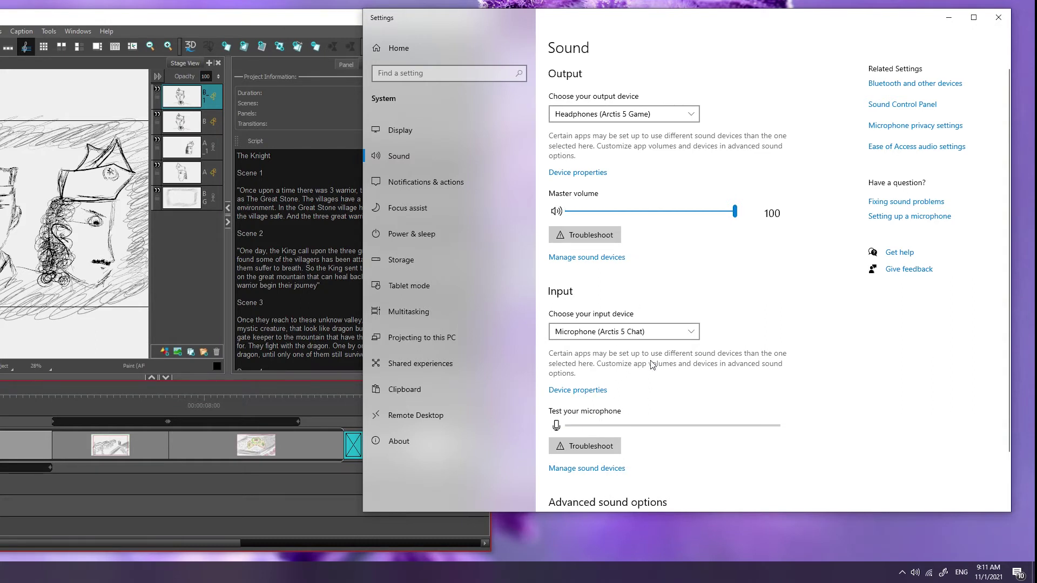
left_click(998, 17)
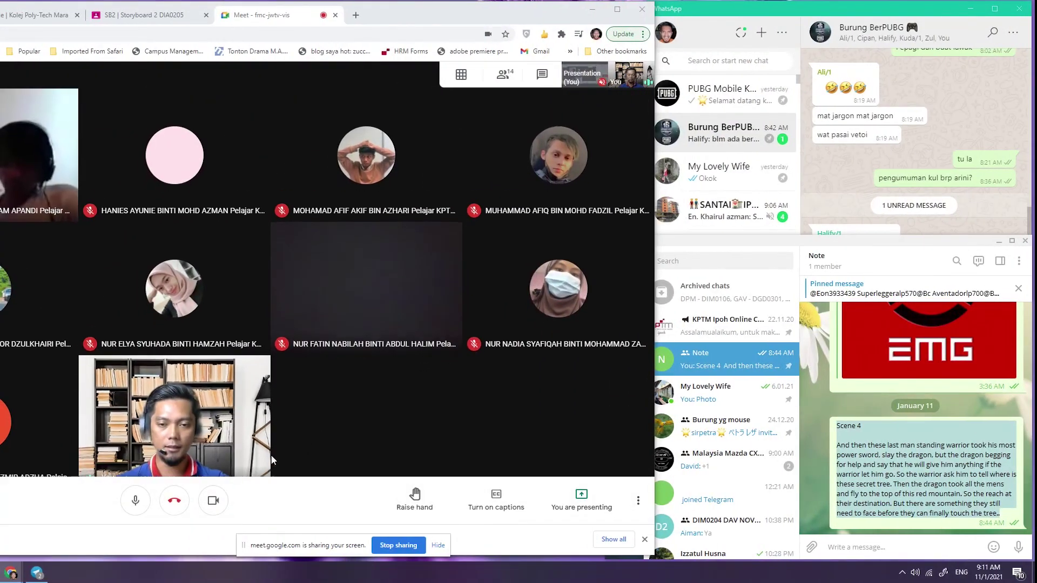
- Stop sharing the screen in Google Meet and bring the Storyboard Pro window onto the same desktop as the meeting
left_click(398, 545)
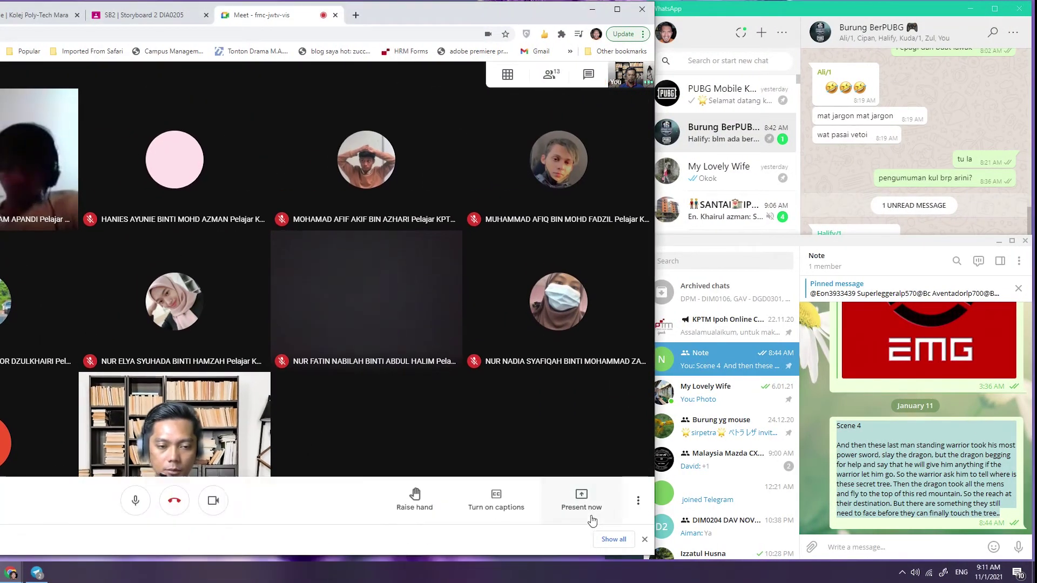
key("super+Tab")
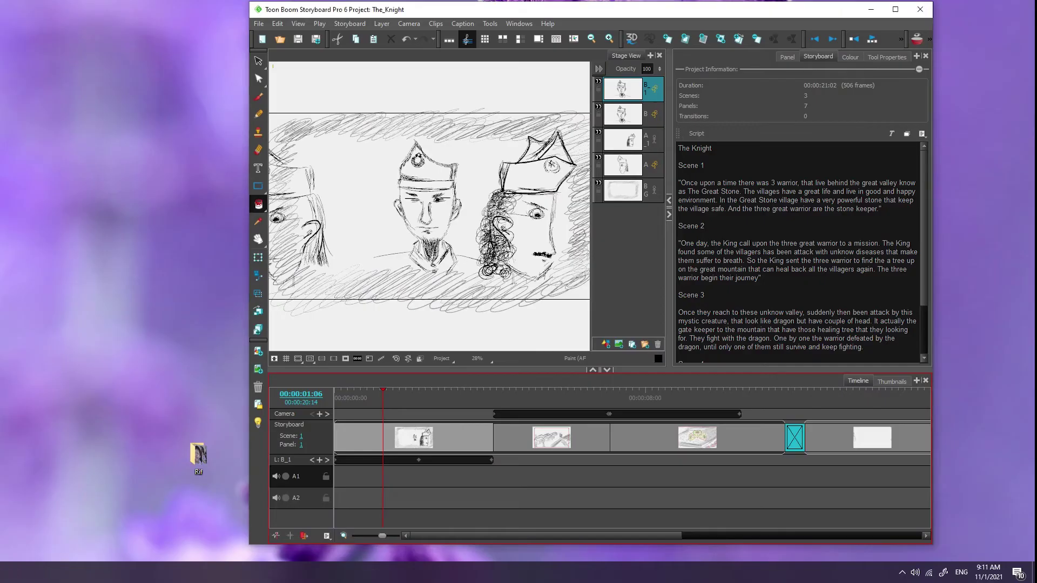
key("super+Tab")
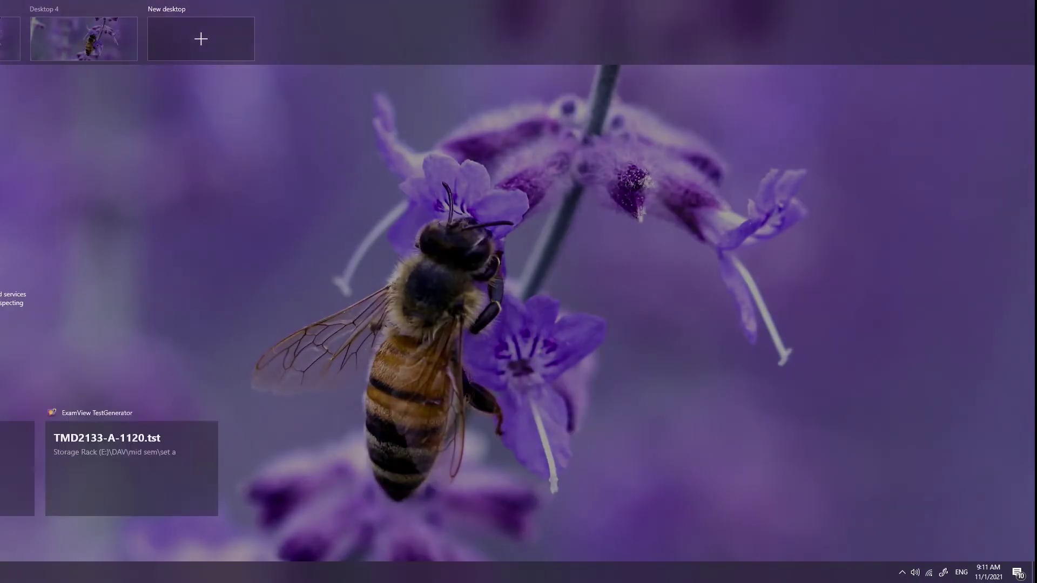
scroll(44, 518, "down", 3)
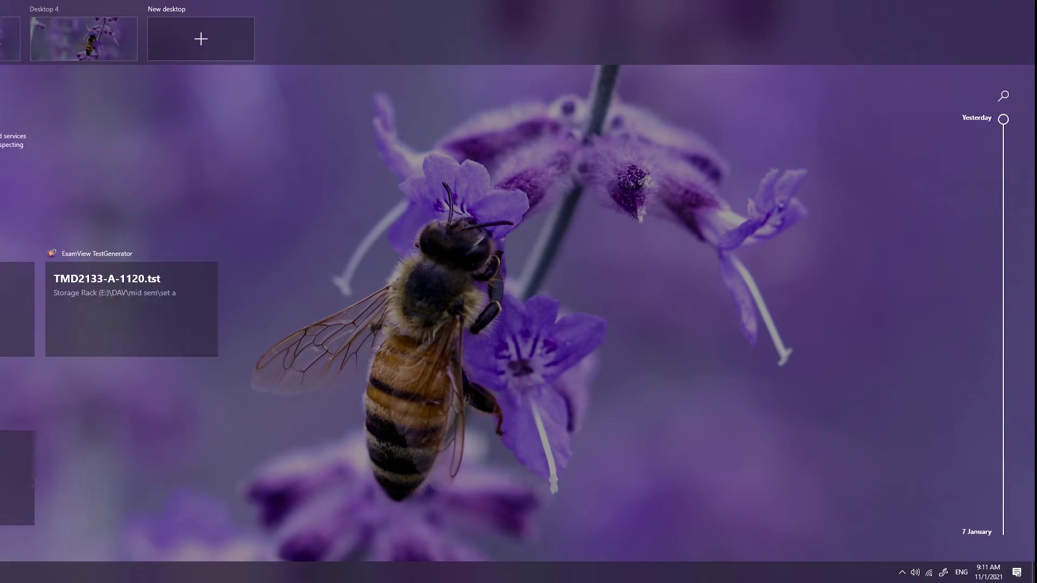
left_click(44, 518)
left_click(44, 518)
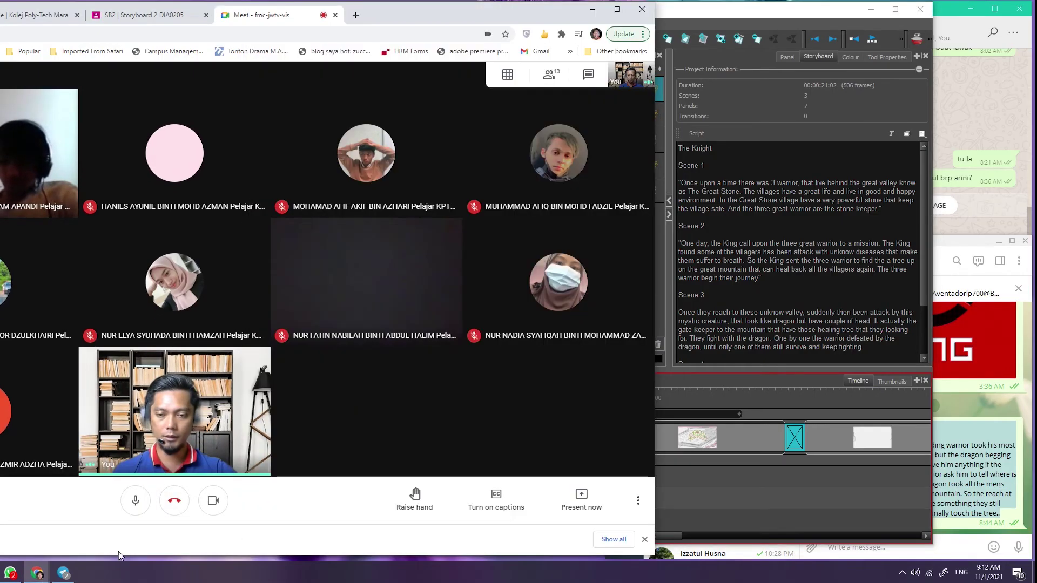
- Present only the Toon Boom Storyboard Pro window in the Google Meet call
left_click(581, 500)
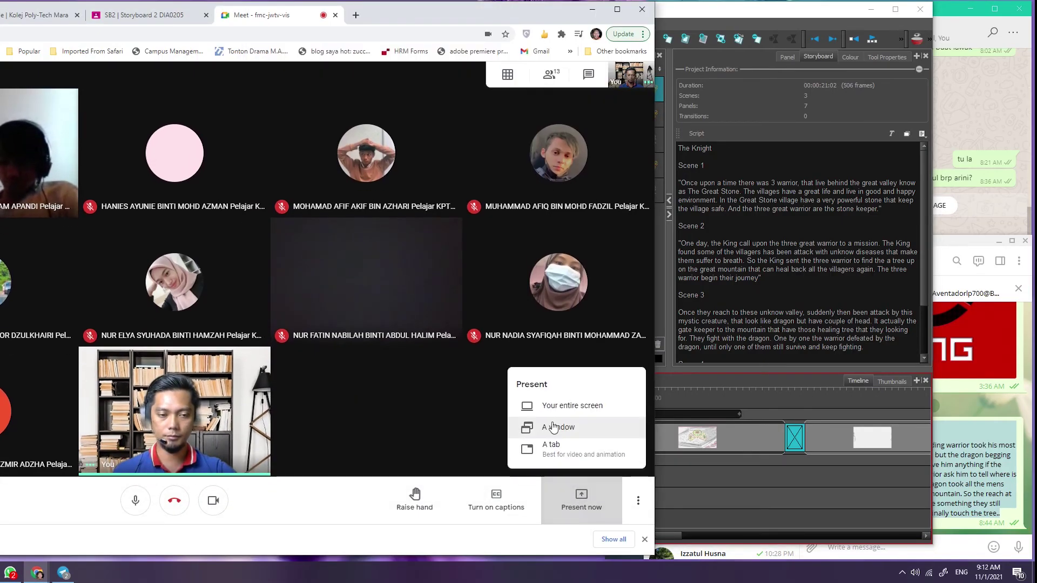
left_click(552, 427)
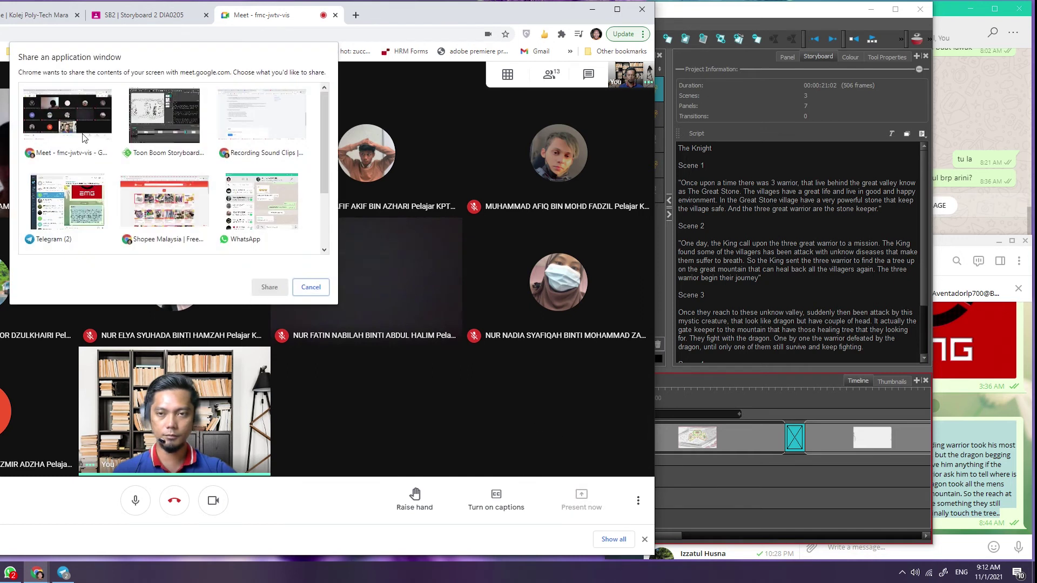
left_click(85, 116)
left_click(161, 120)
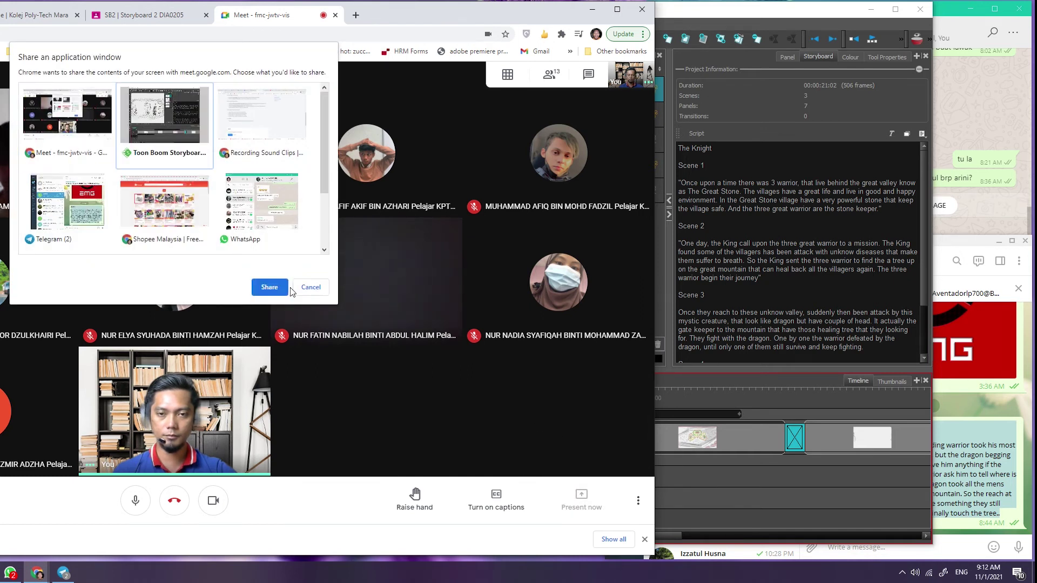
left_click(280, 290)
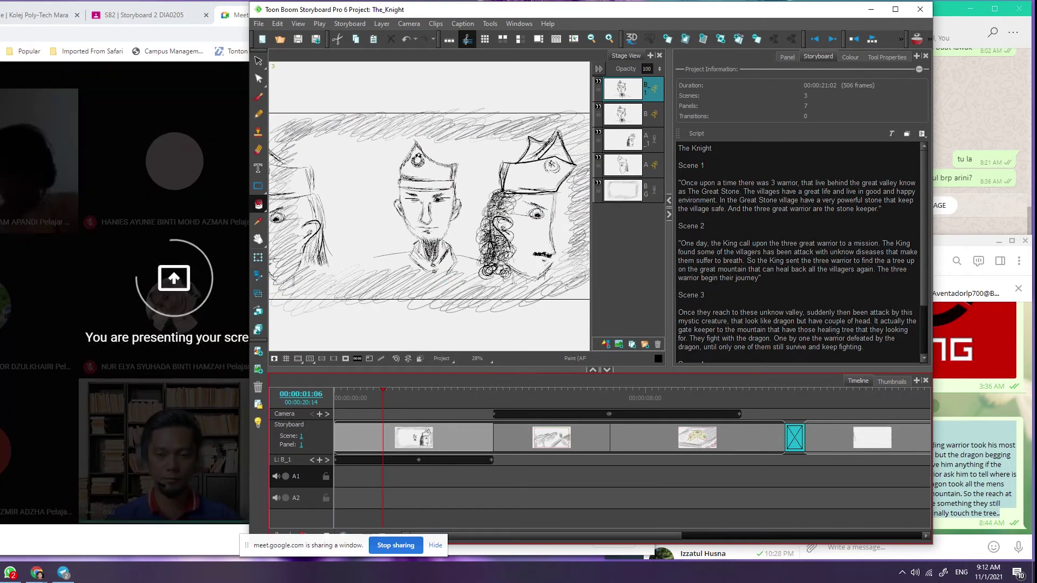
- Switch to the desktop that holds only the Storyboard Pro window and nudge the window slightly down
key("super+Tab")
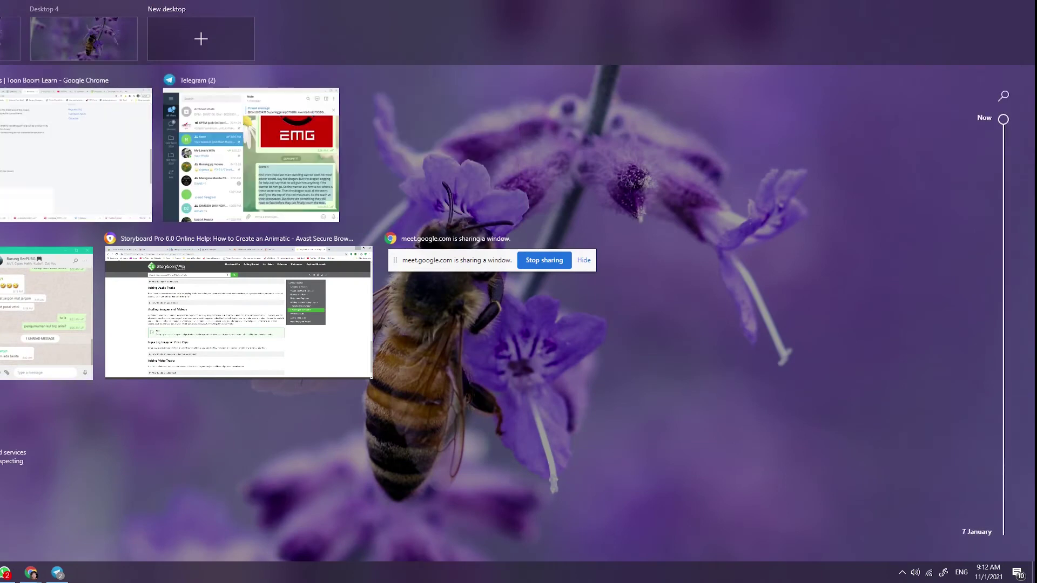
left_click(790, 12)
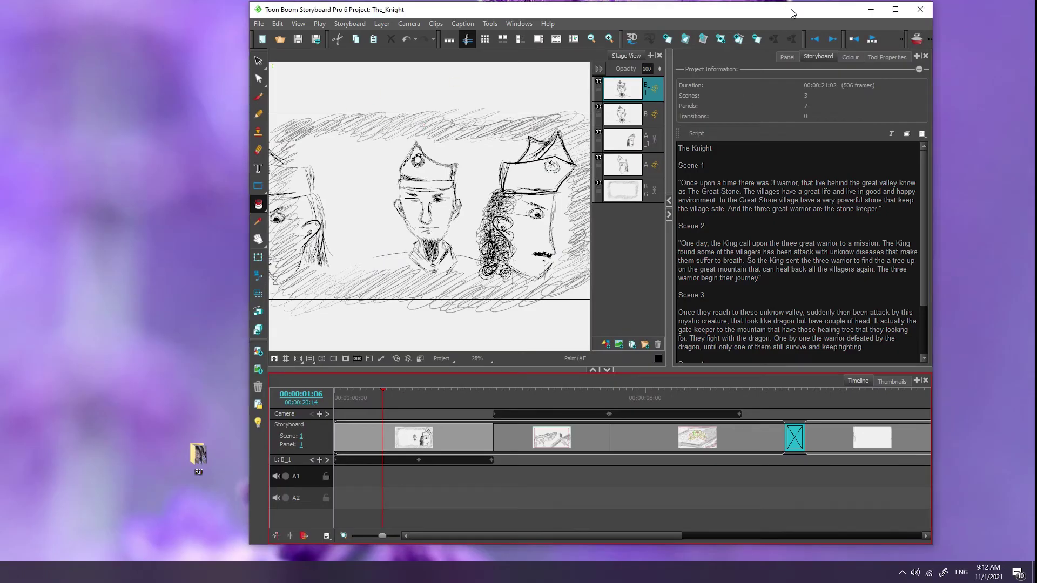
left_click_drag(791, 10, 792, 13)
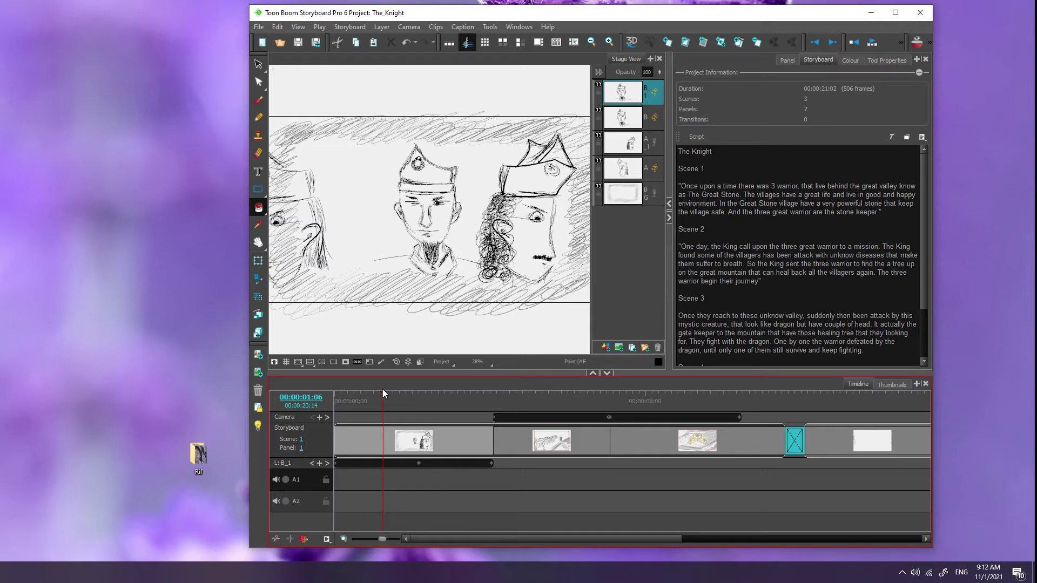
- Record a voice-over named "Scene 1 VO" onto current audio track A1, placed at the first frame and filling the next available frames
right_click(376, 481)
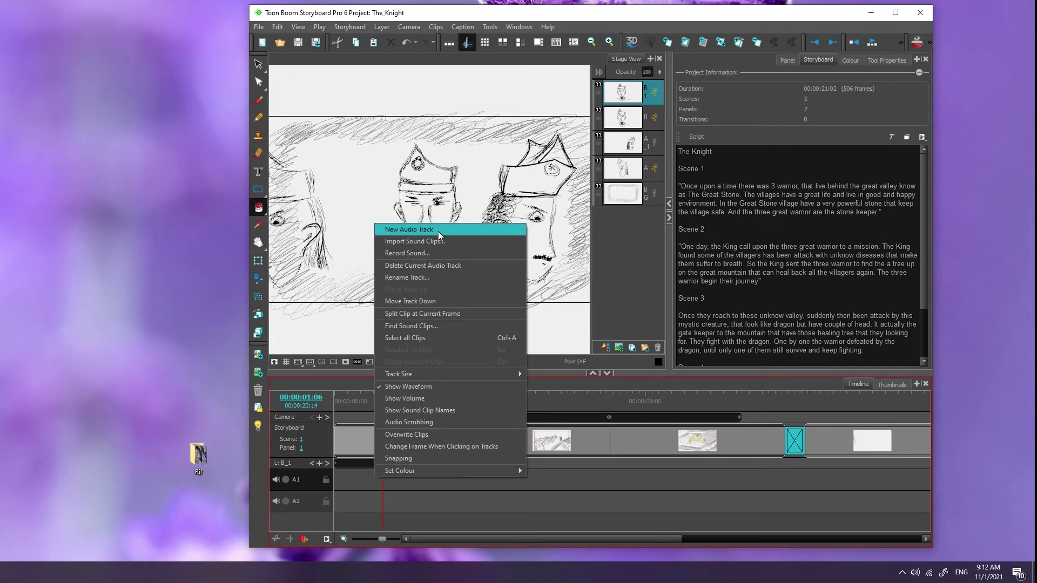
left_click(446, 254)
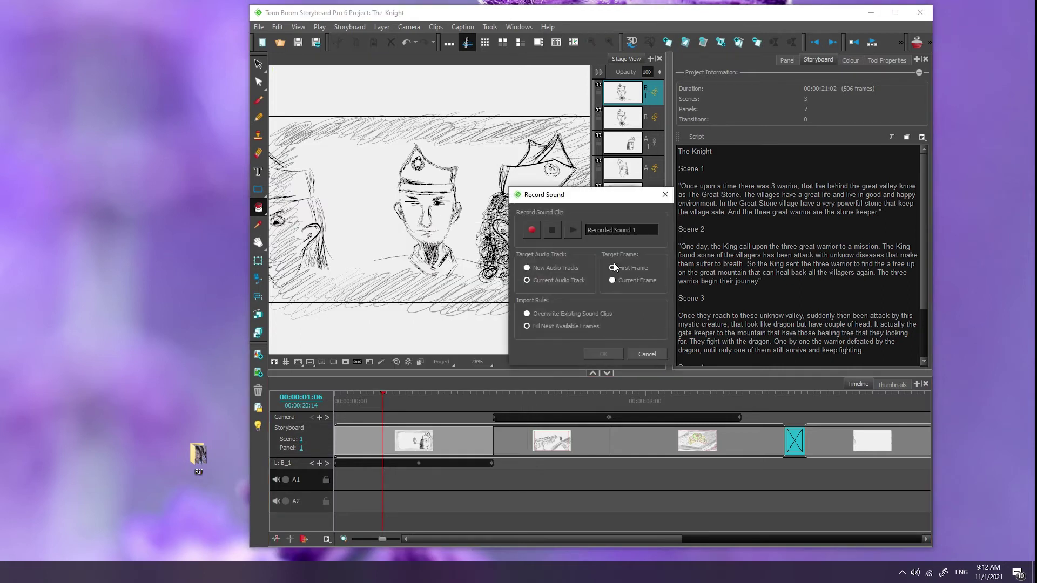
type("S")
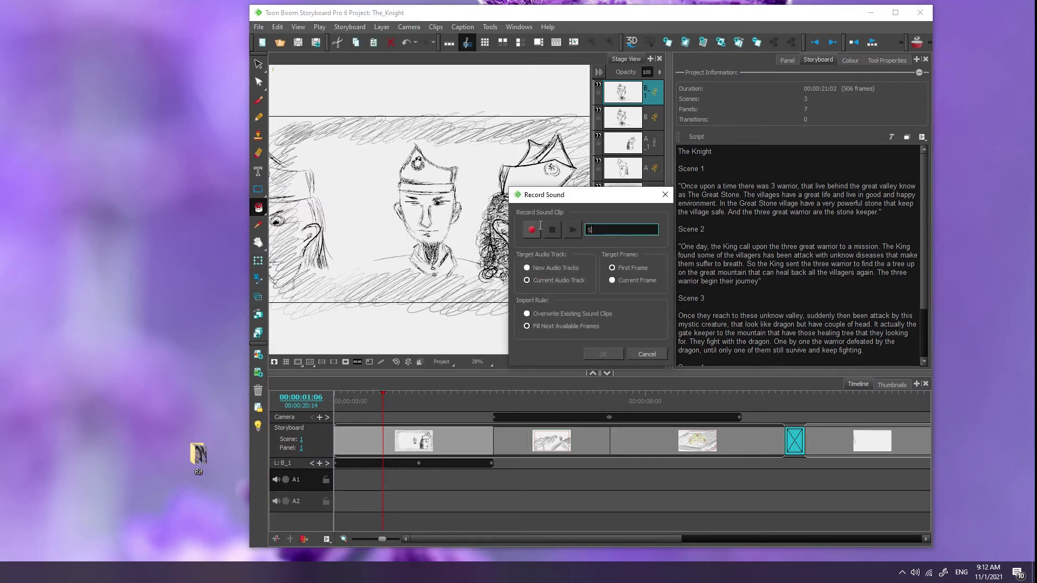
type("cene 1 VO")
left_click_drag(654, 194, 611, 177)
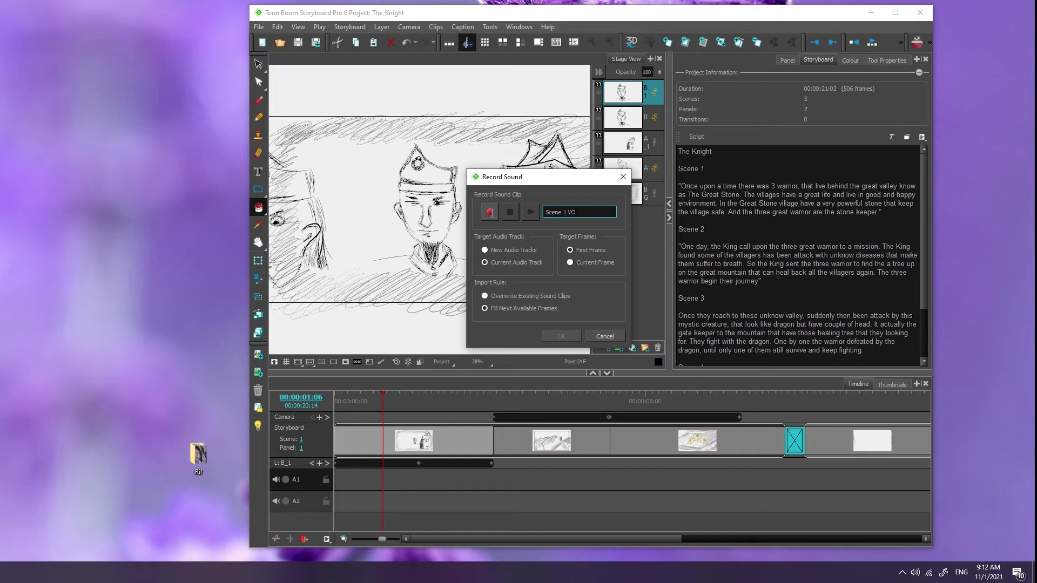
left_click(490, 212)
left_click(509, 211)
left_click(560, 336)
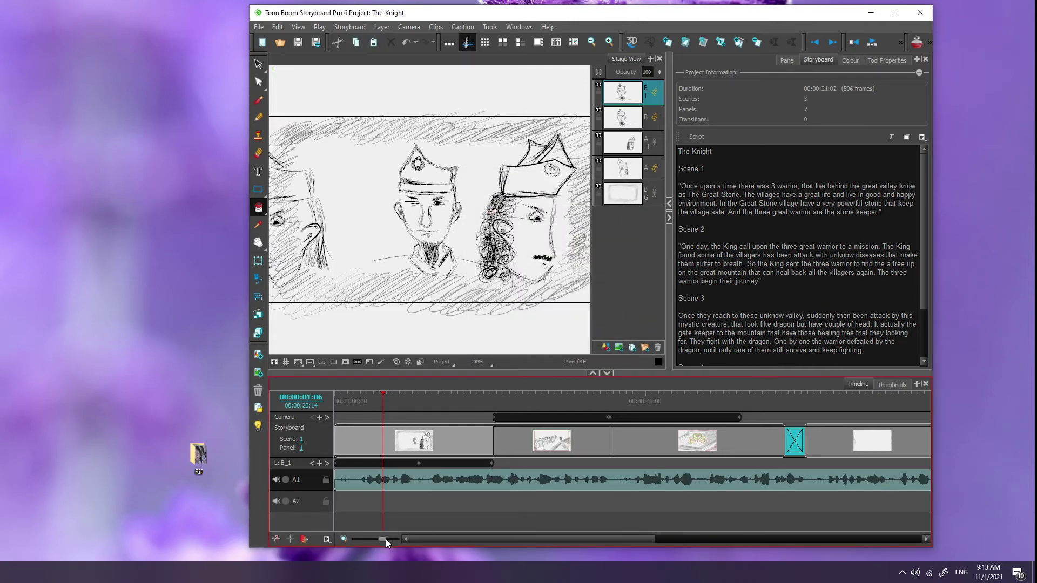
- Fit the whole recorded clip in the timeline, then hide its waveform and show it again
mouse_move(384, 539)
left_mouse_down()
mouse_move(394, 540)
mouse_move(374, 540)
left_mouse_up()
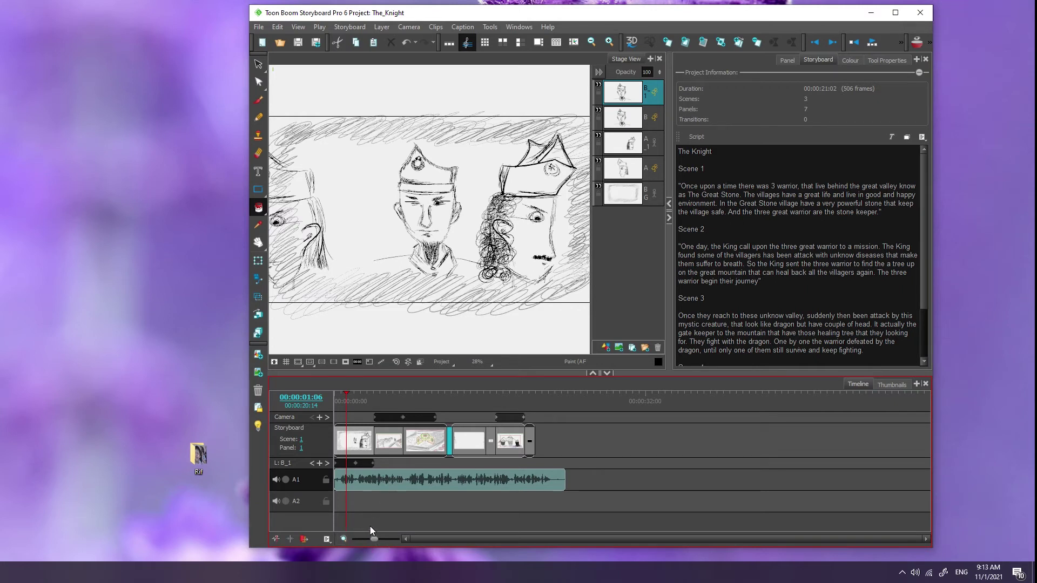
left_click_drag(376, 539, 378, 539)
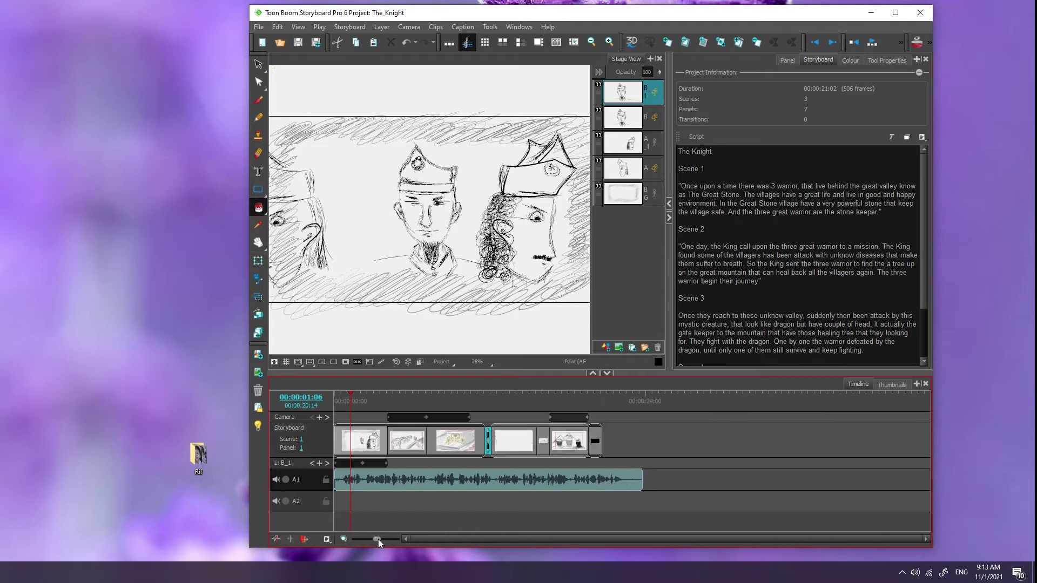
right_click(430, 472)
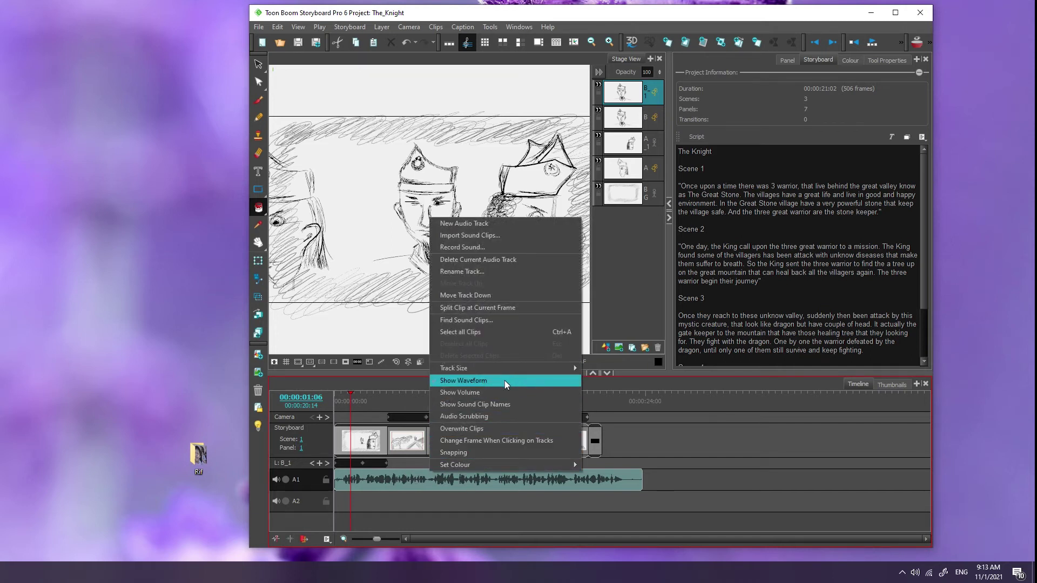
left_click(442, 381)
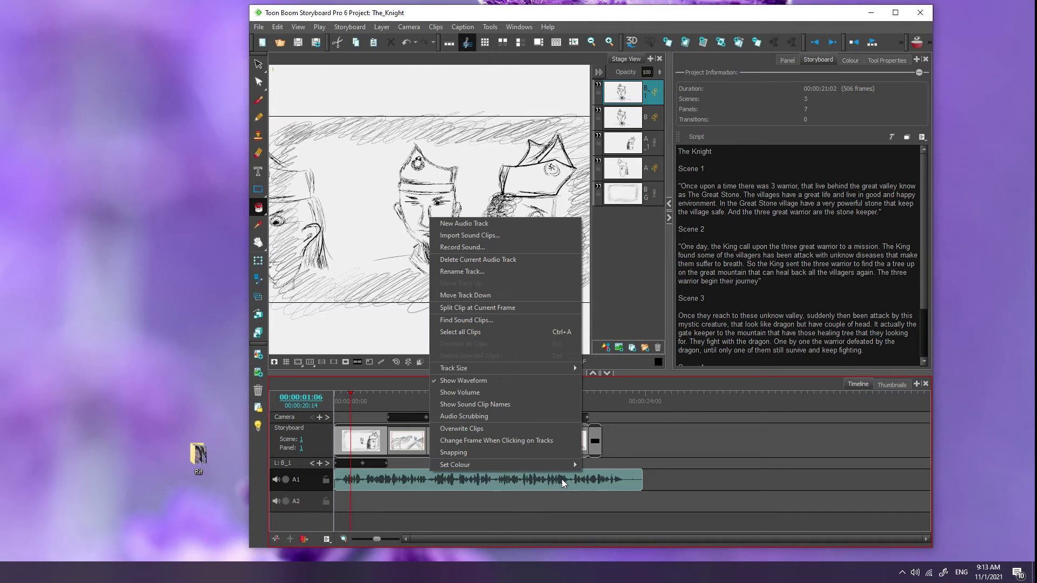
left_click(448, 381)
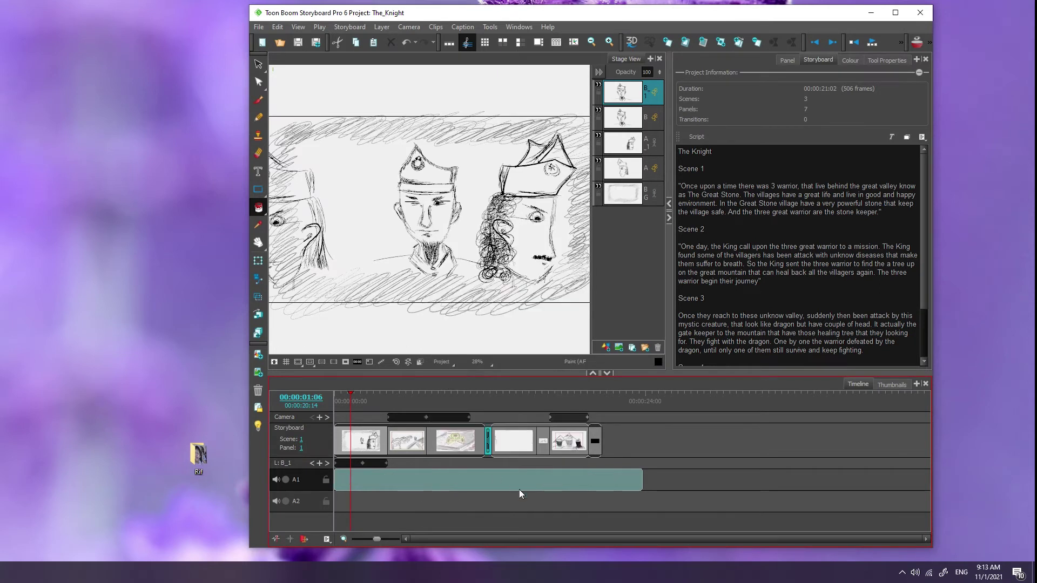
right_click(407, 475)
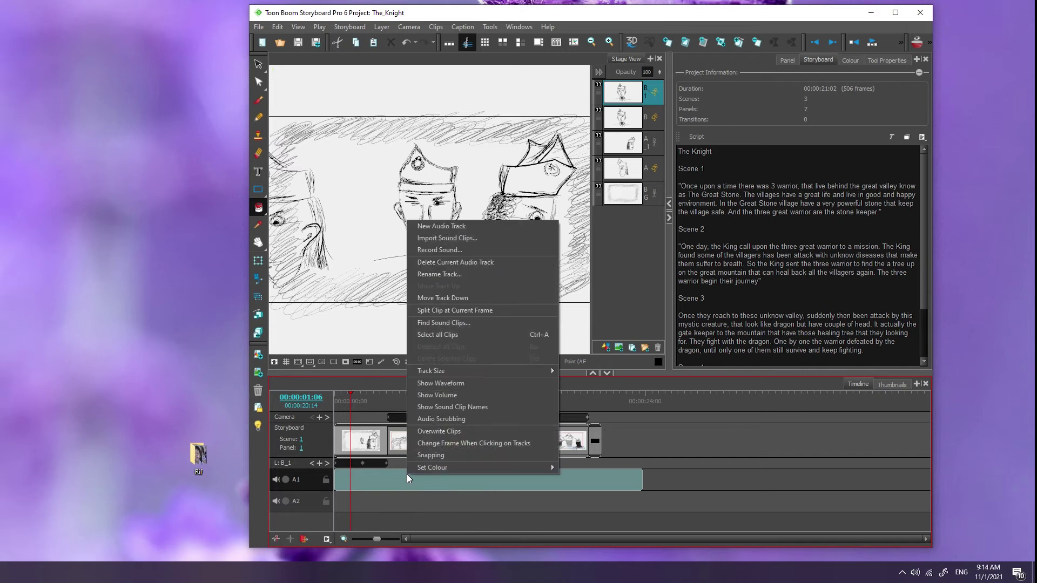
left_click(477, 382)
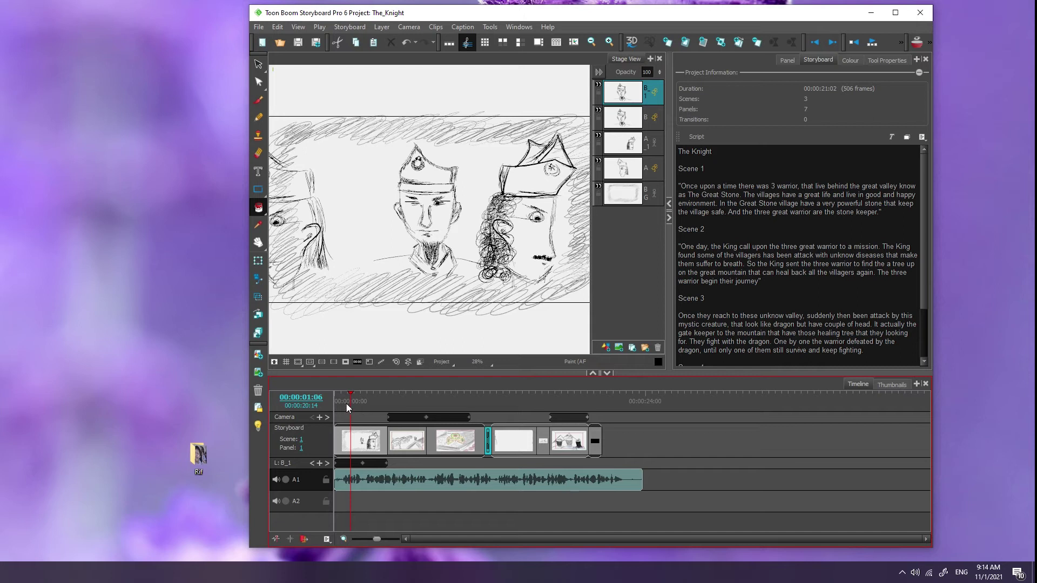
- Play the storyboard with sound from the first frame to check the voice-over against the panels, and stop in panel 2
left_click_drag(351, 393, 335, 393)
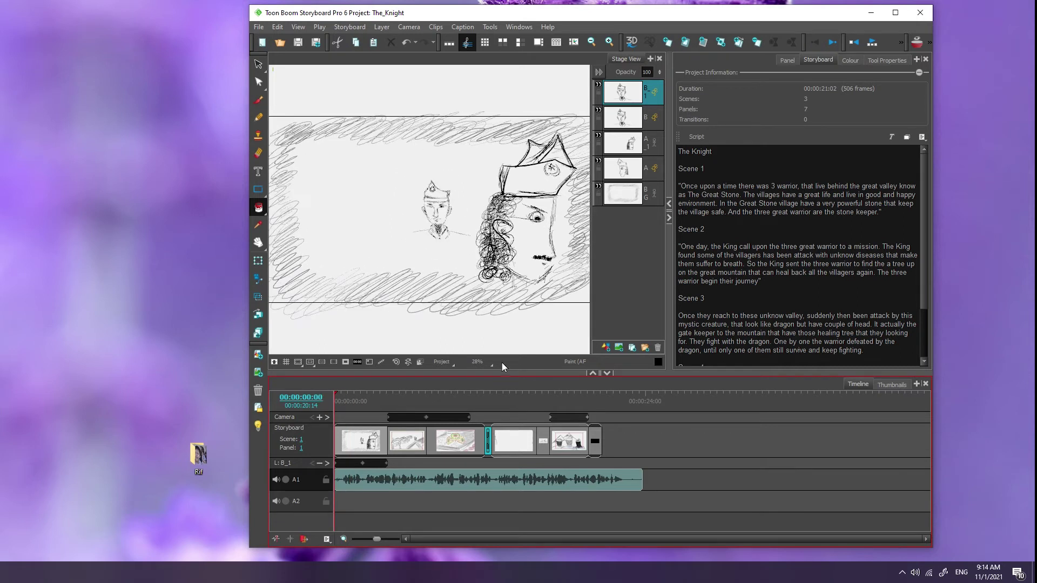
left_click(901, 42)
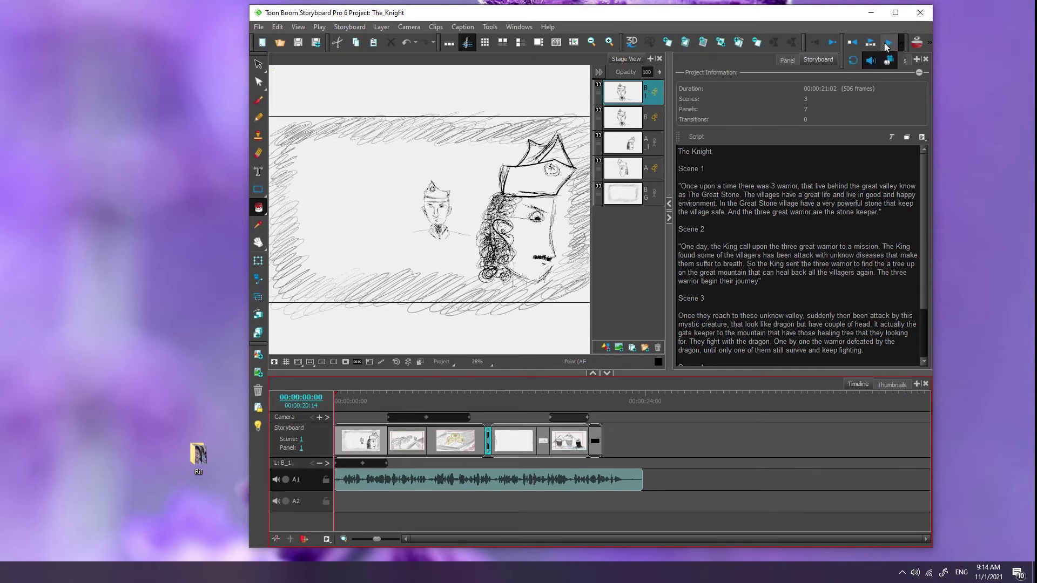
left_click(888, 44)
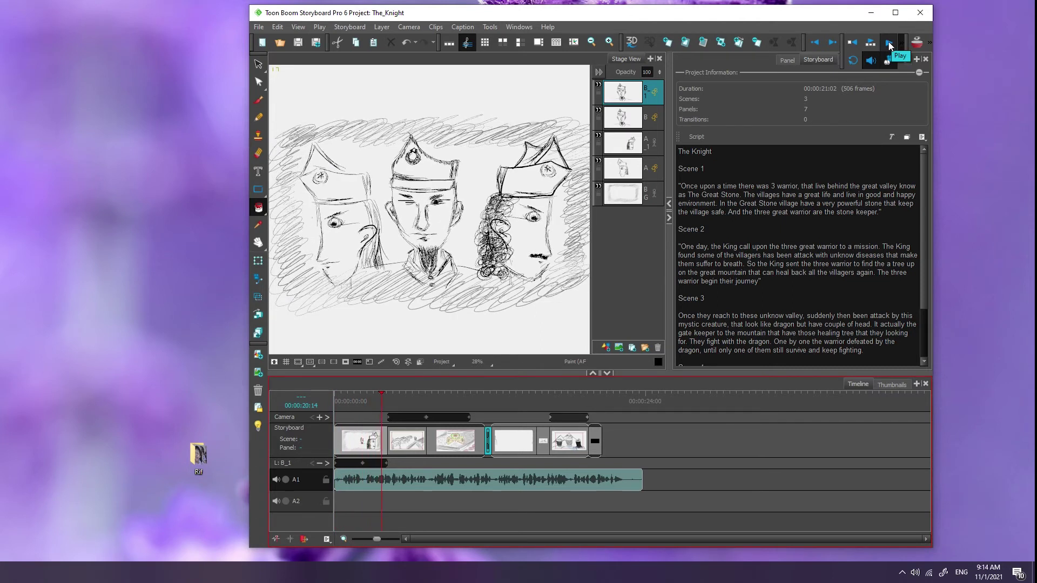
left_click(890, 45)
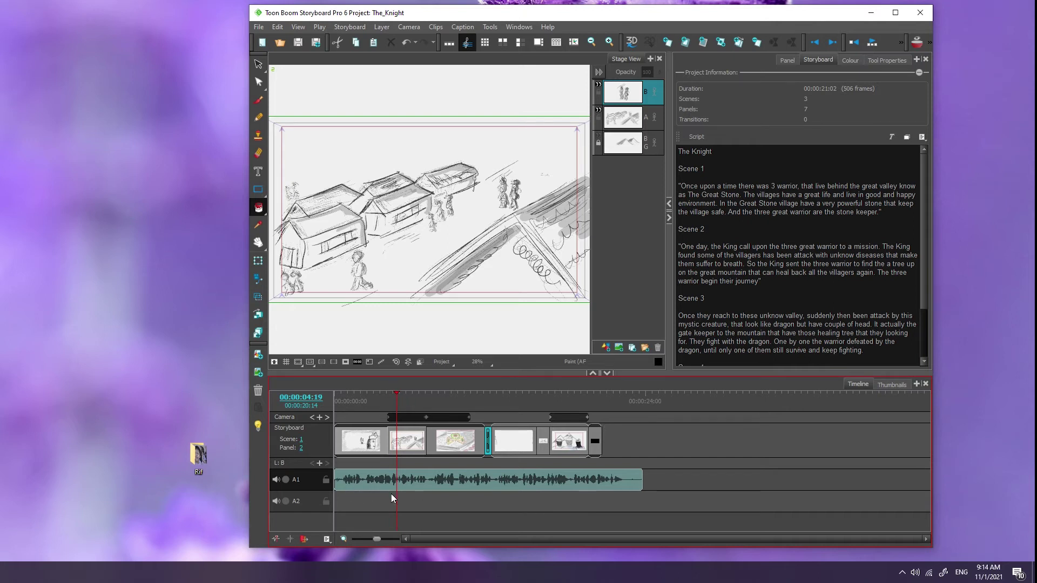
- Trim a little off the beginning of the Scene 1 VO clip and place the clip at the start of track A1
left_click_drag(396, 395, 712, 487)
left_click(342, 487)
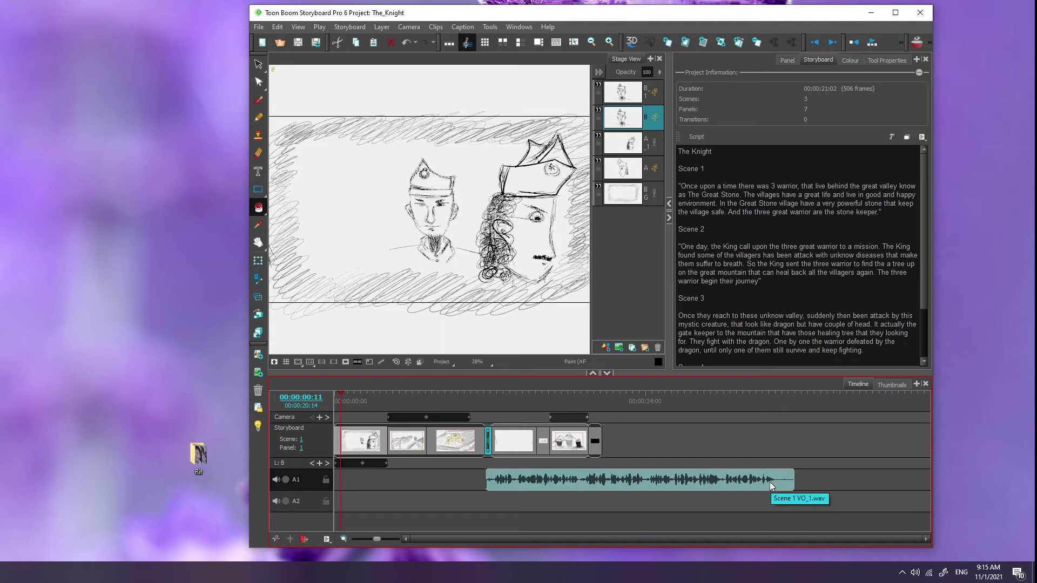
left_click_drag(724, 483, 585, 478)
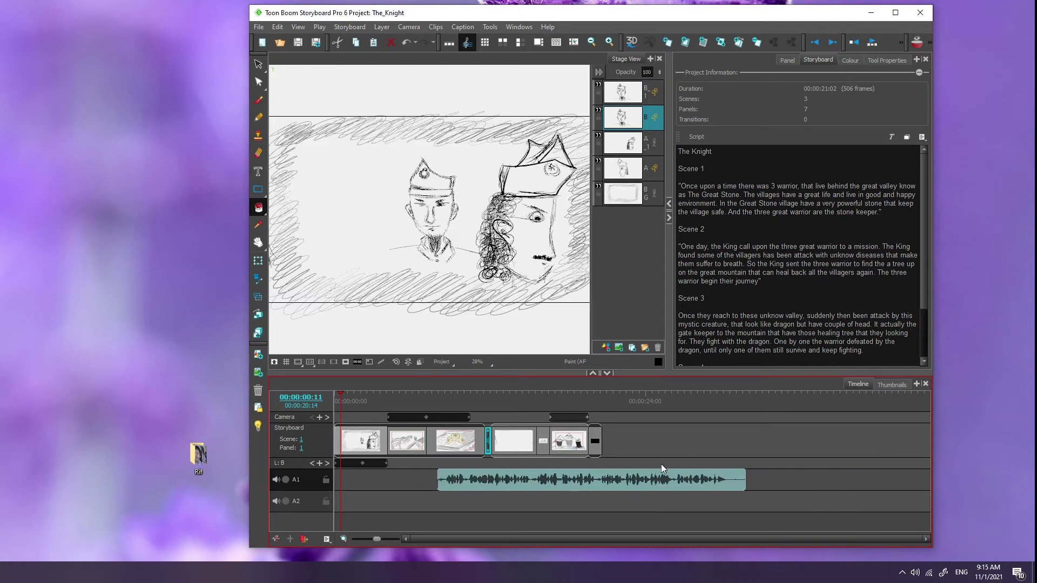
left_click_drag(513, 476, 468, 480)
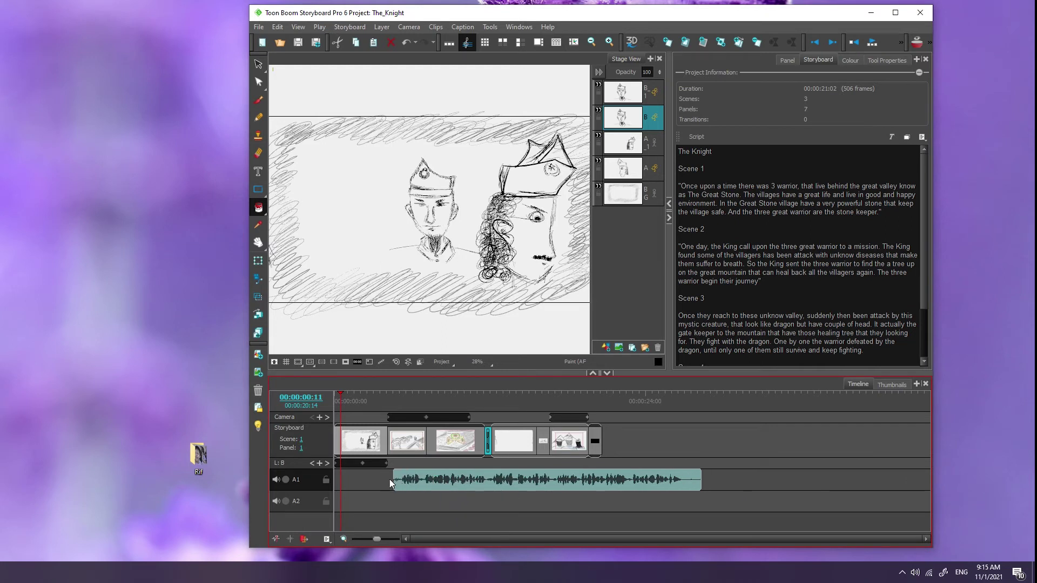
left_click_drag(394, 480, 395, 480)
left_click_drag(397, 483, 401, 485)
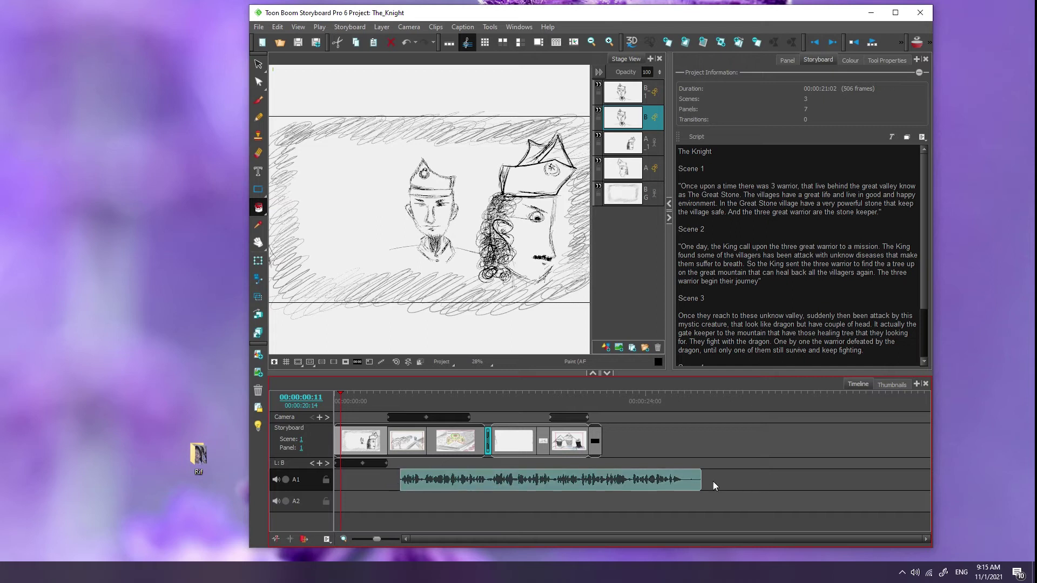
left_click_drag(503, 480, 363, 485)
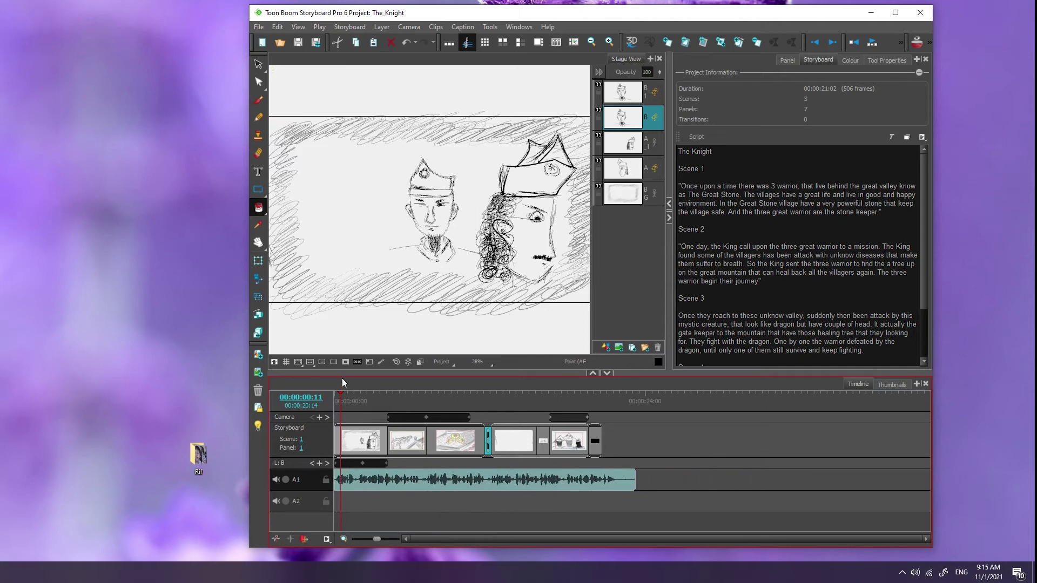
- Play the trimmed voice-over from the first frame and stop near the end of panel 3
left_click_drag(339, 395, 335, 394)
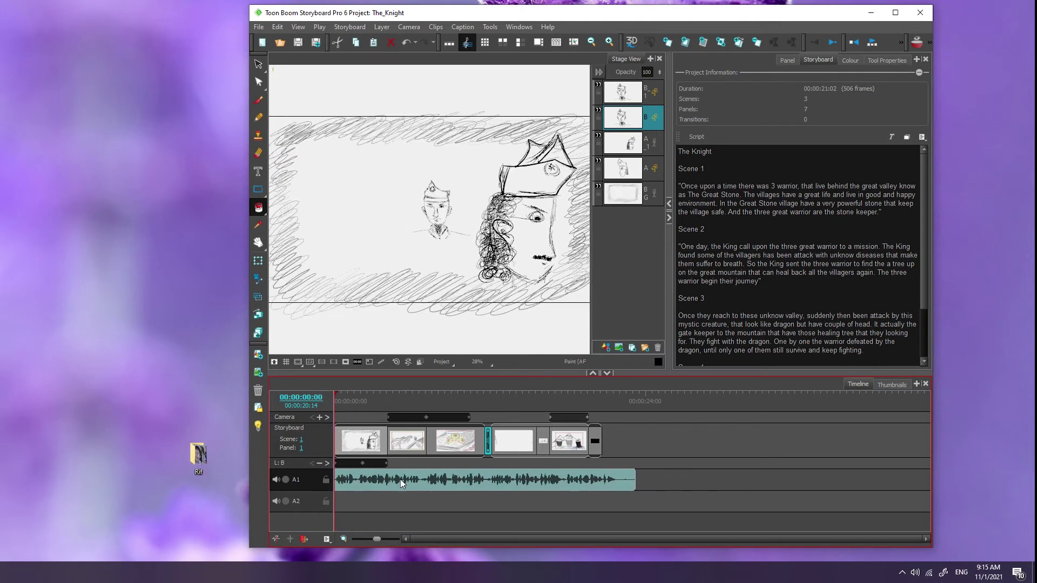
left_click(871, 43)
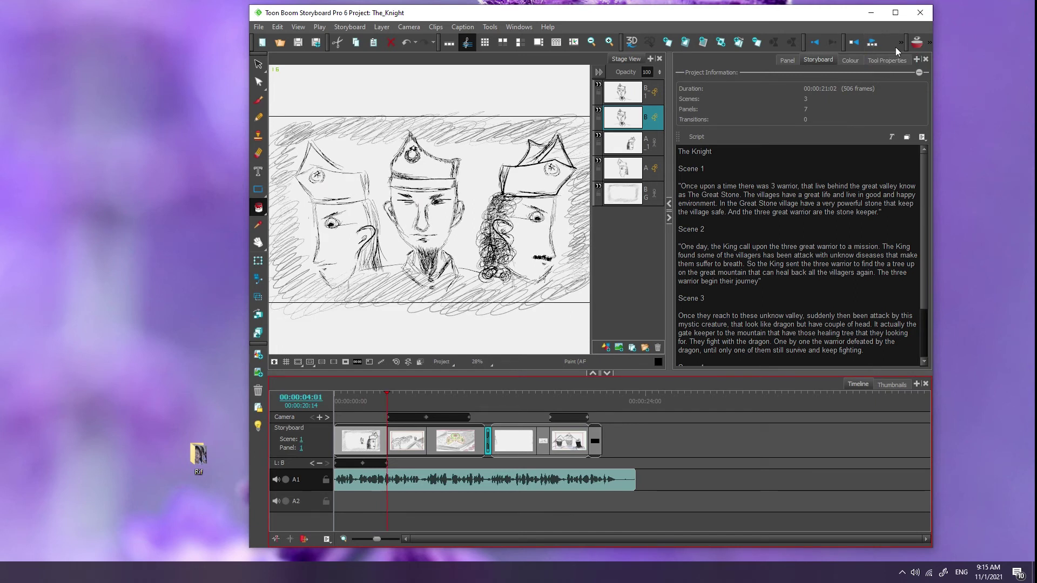
left_click(903, 42)
left_click(892, 43)
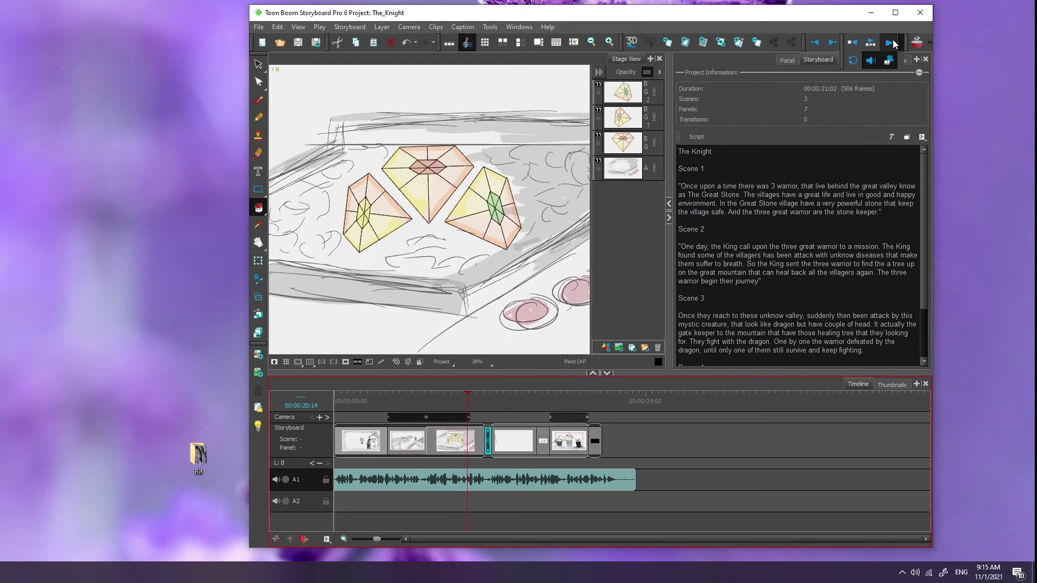
left_click(890, 43)
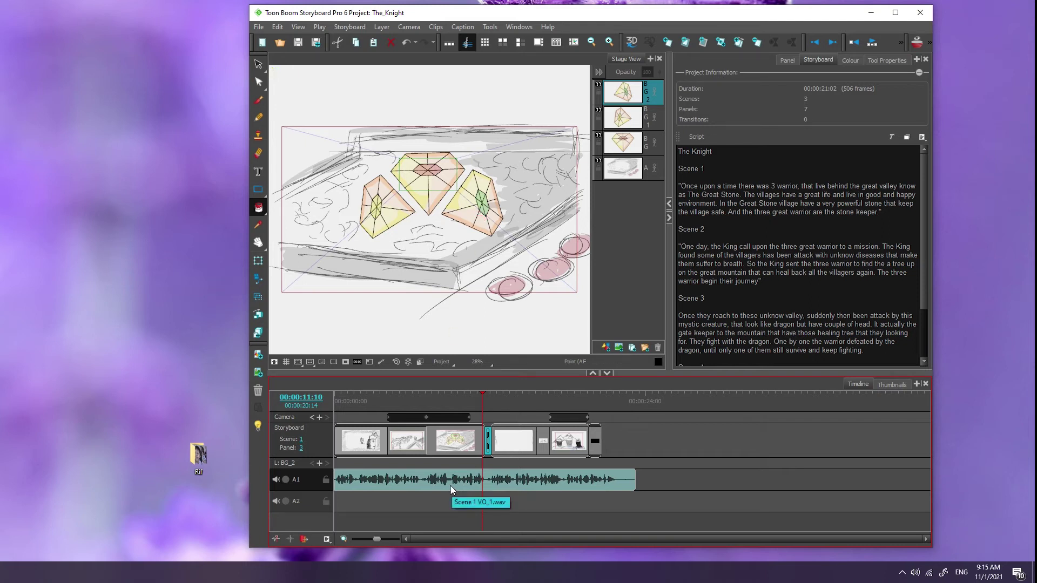
- Lengthen the first two panels of scene 1 to match the voice-over, ending panel 2 at about 00:00:11:20
left_click(411, 394)
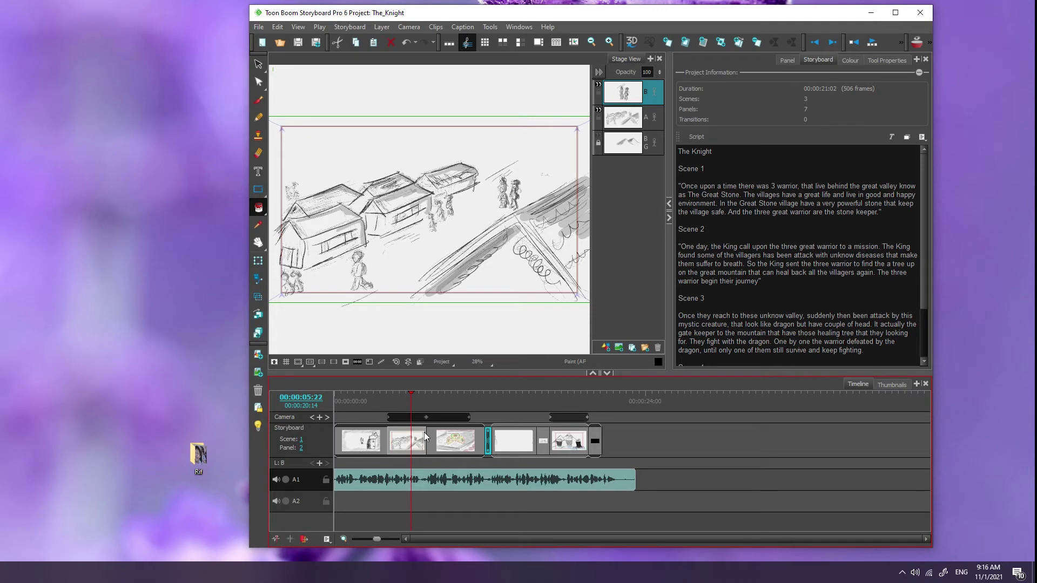
left_click_drag(426, 432, 486, 432)
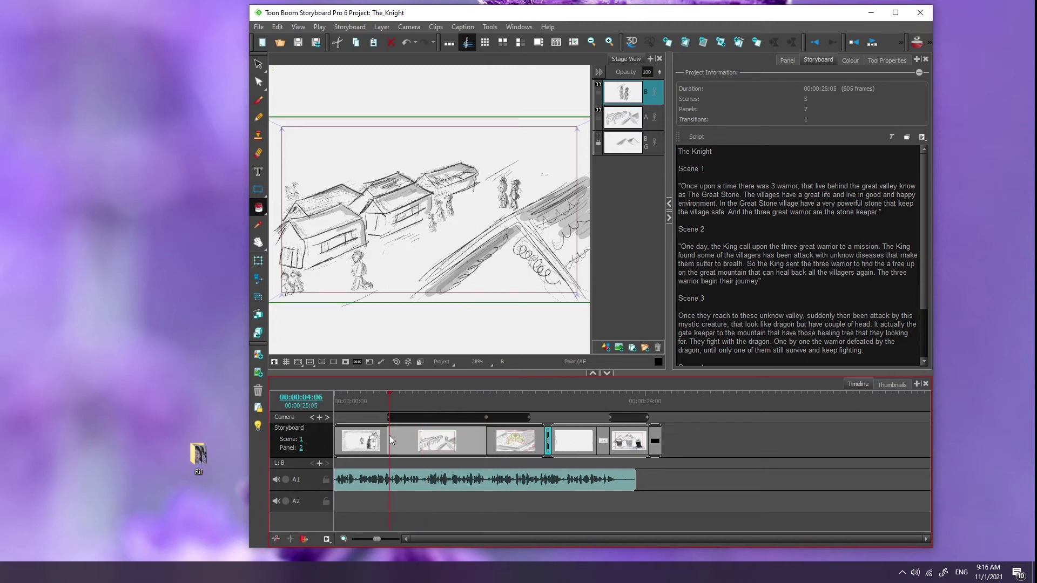
left_click_drag(389, 436, 420, 436)
left_click_drag(517, 437, 487, 442)
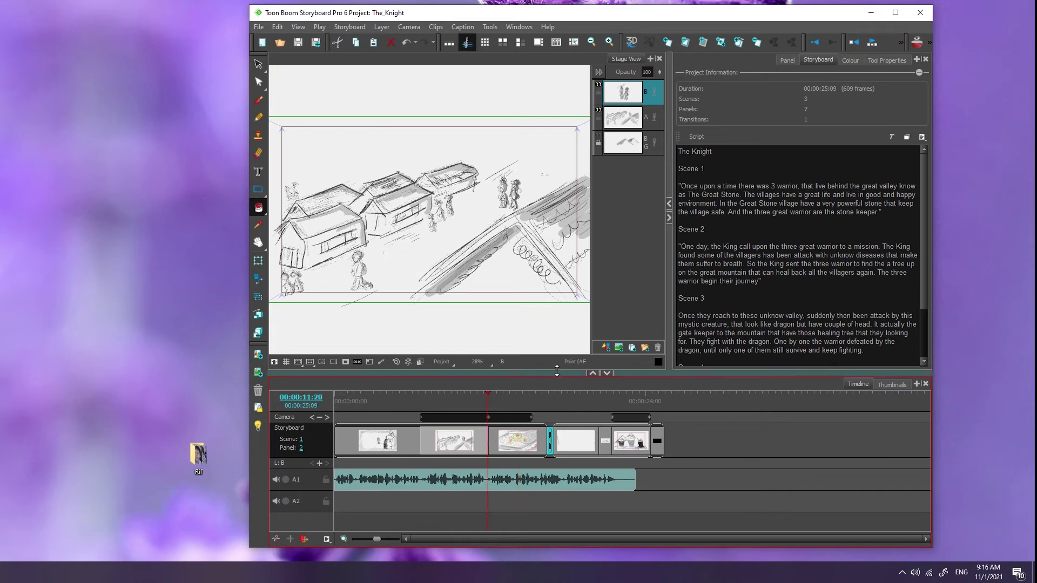
- Return to the storyboard's first frame and check the system's headphone volume
left_click_drag(487, 394, 334, 394)
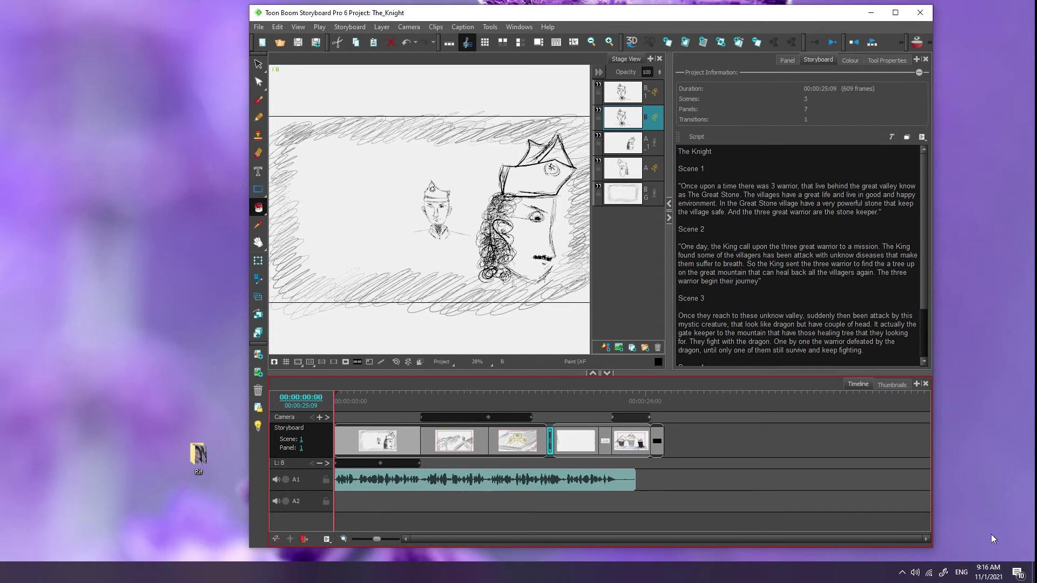
left_click(914, 573)
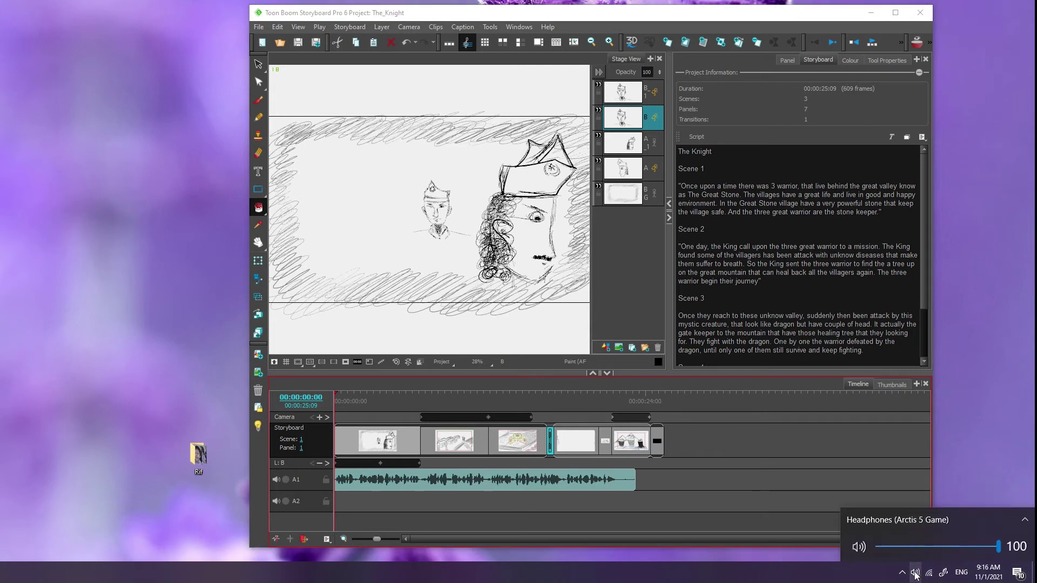
left_click(729, 449)
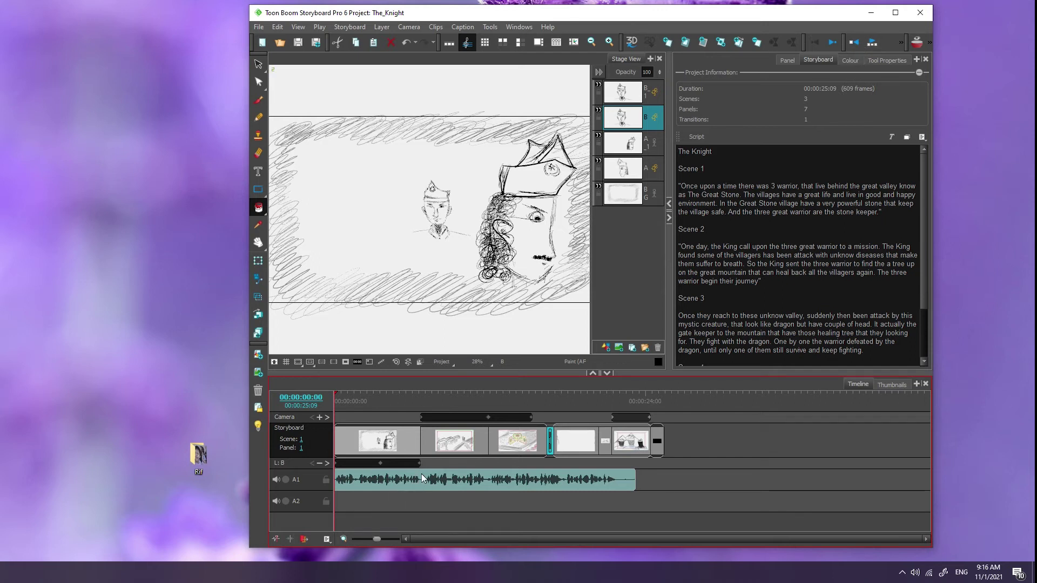
right_click(692, 482)
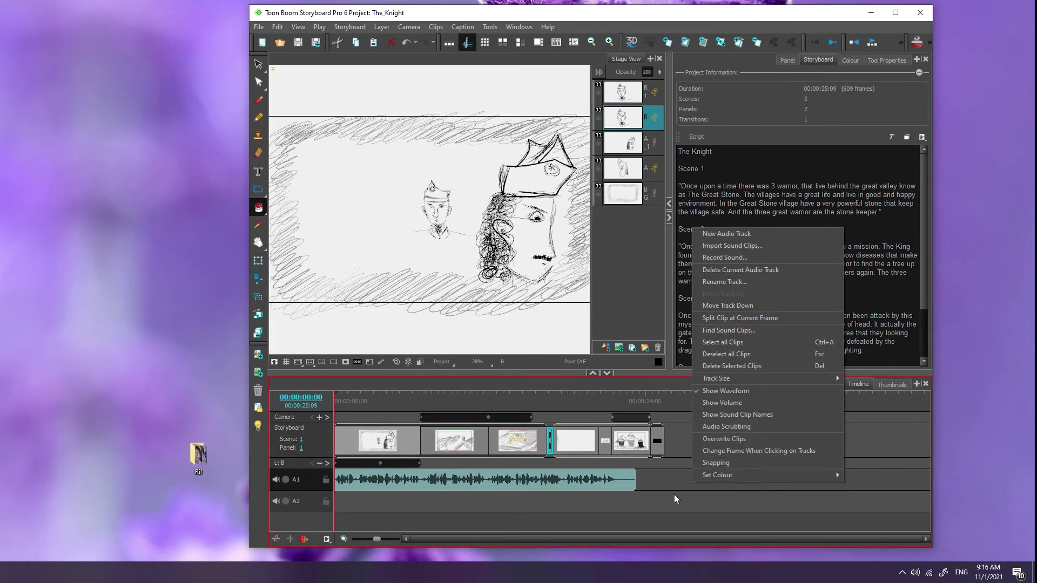
left_click(673, 494)
left_click_drag(633, 373, 635, 197)
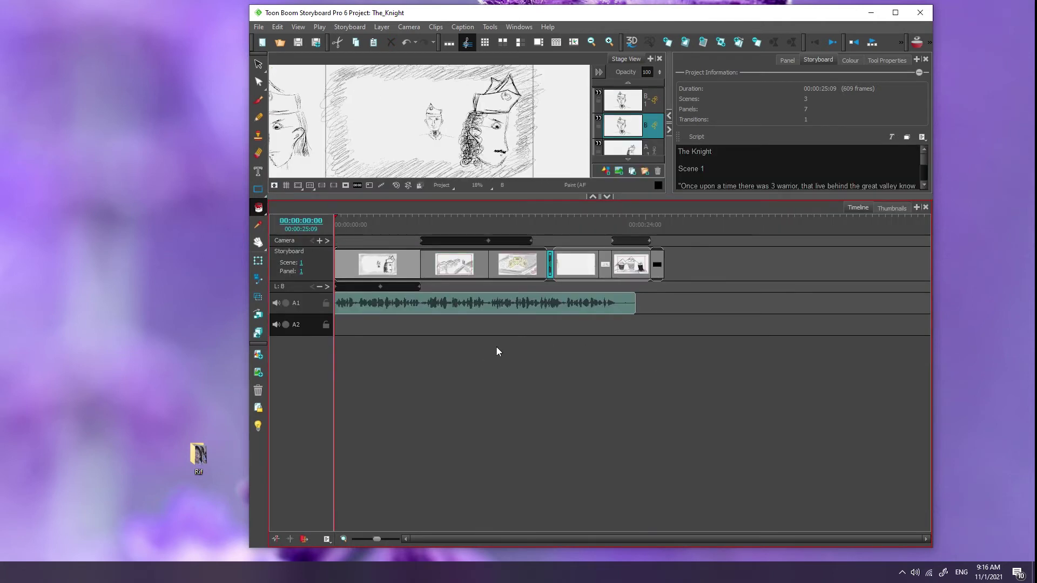
right_click(645, 309)
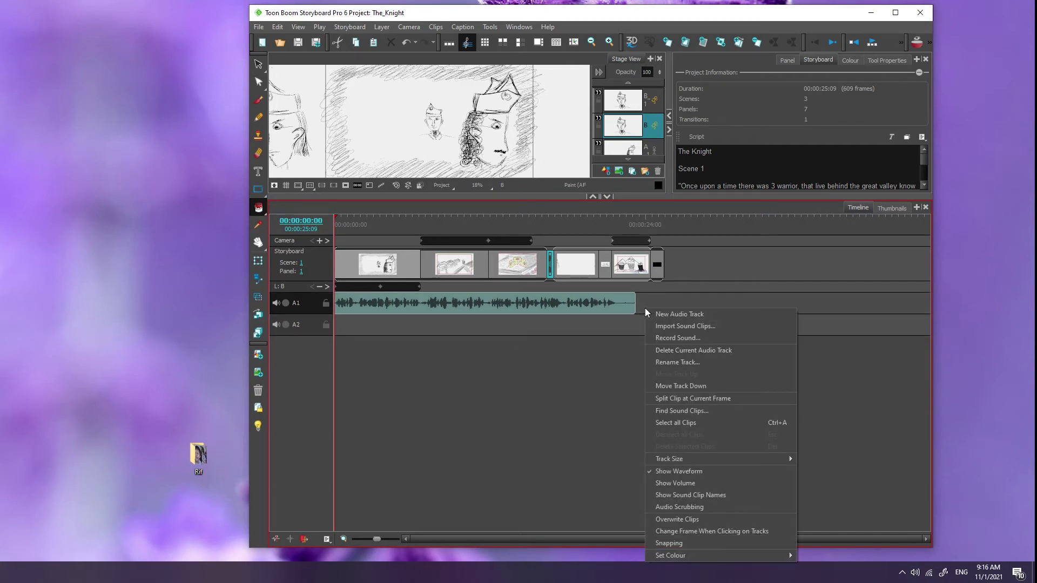
left_click(474, 490)
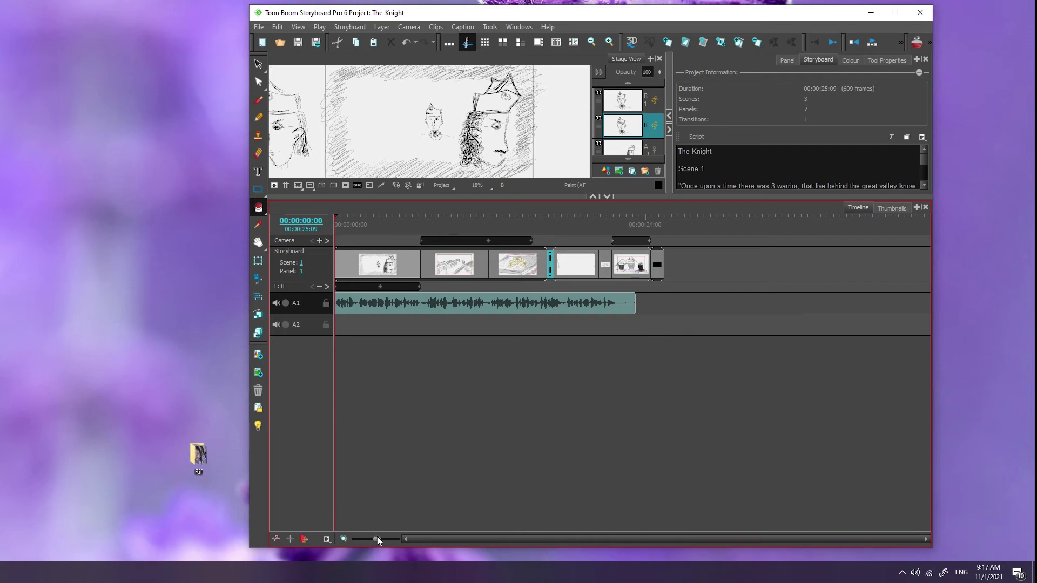
left_click_drag(379, 536, 375, 540)
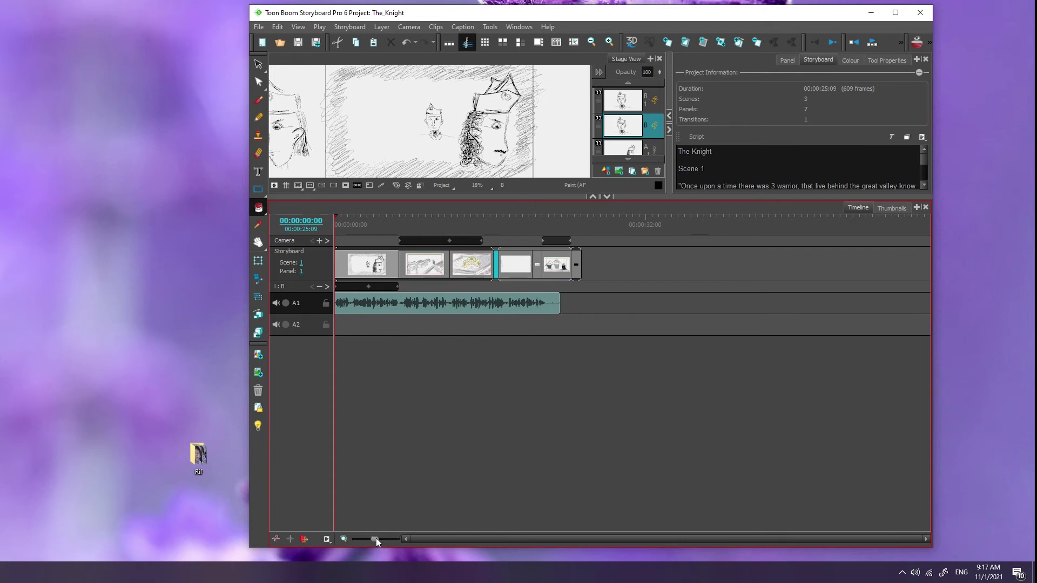
left_click_drag(376, 537, 378, 538)
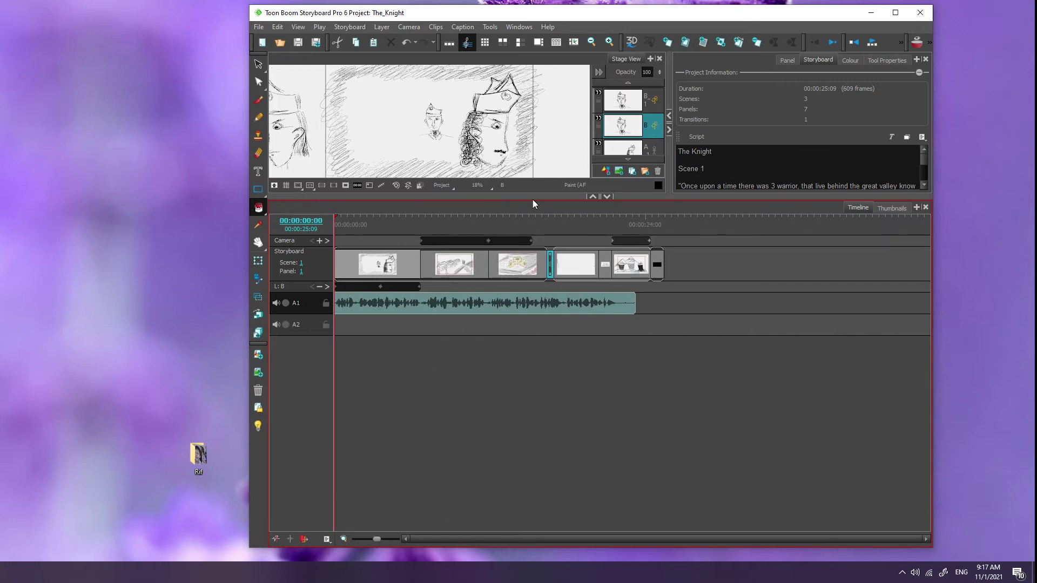
left_click_drag(533, 196, 533, 272)
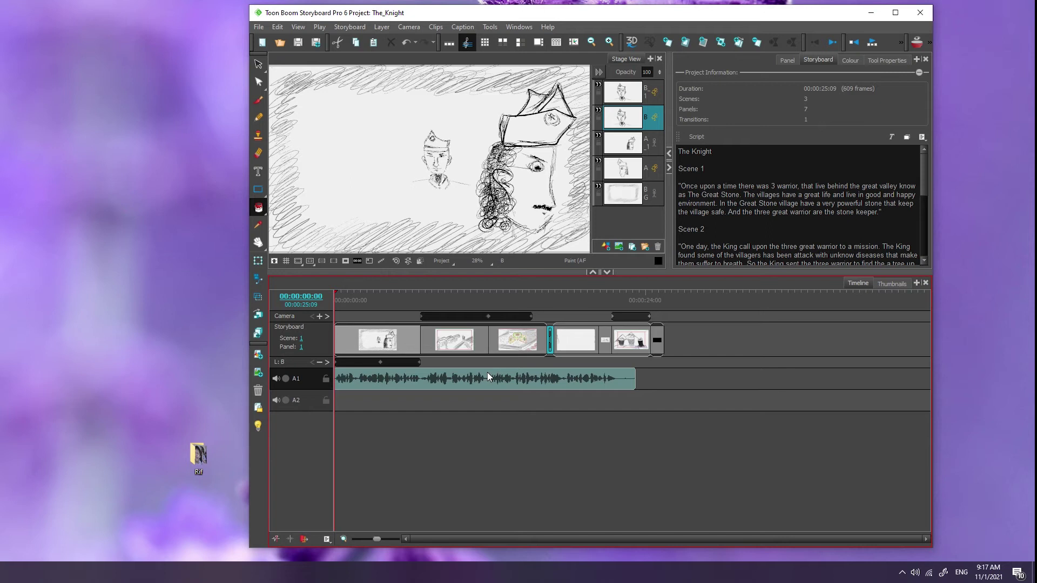
- Play panel 1 and panel 2 of scene 1 separately to check their timing against the voice-over
left_click(872, 43)
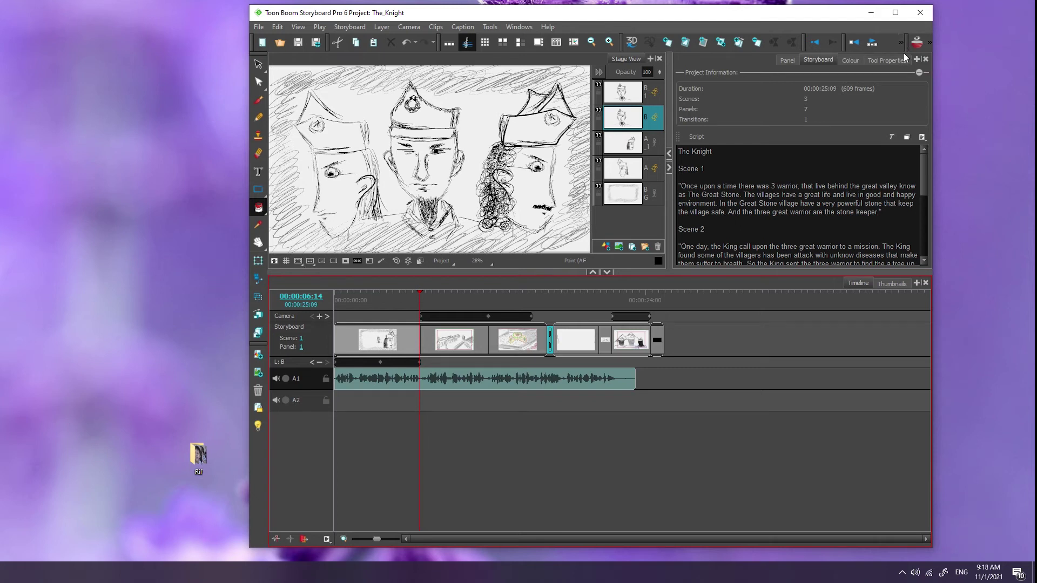
left_click(458, 340)
left_click_drag(456, 297, 424, 296)
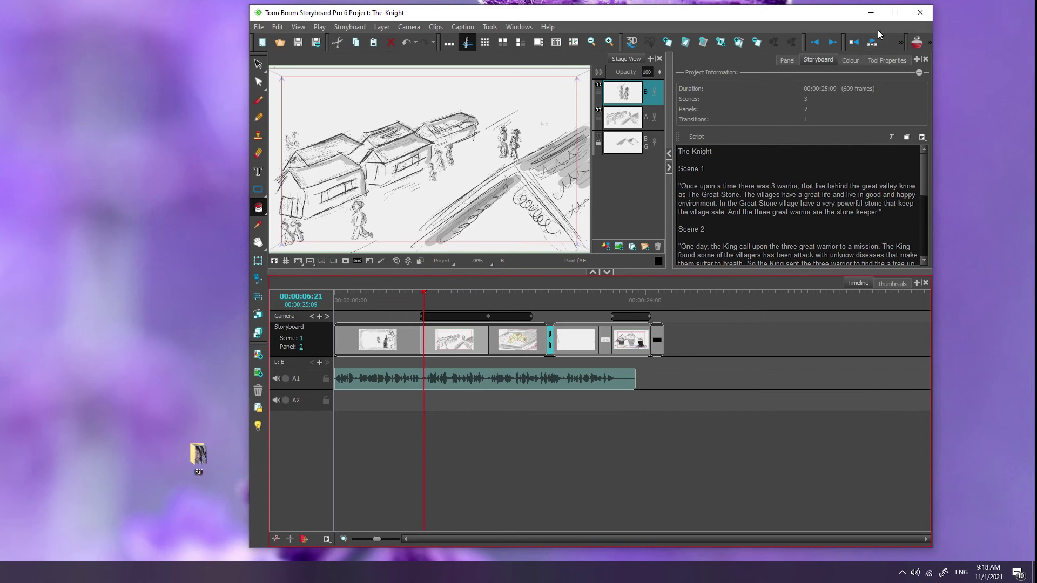
left_click(873, 43)
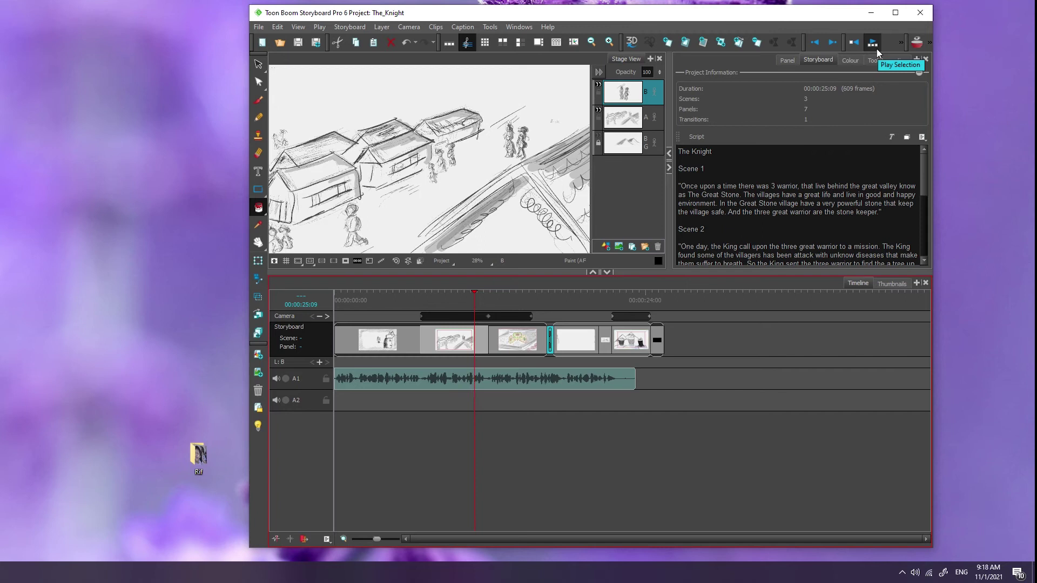
left_click(875, 47)
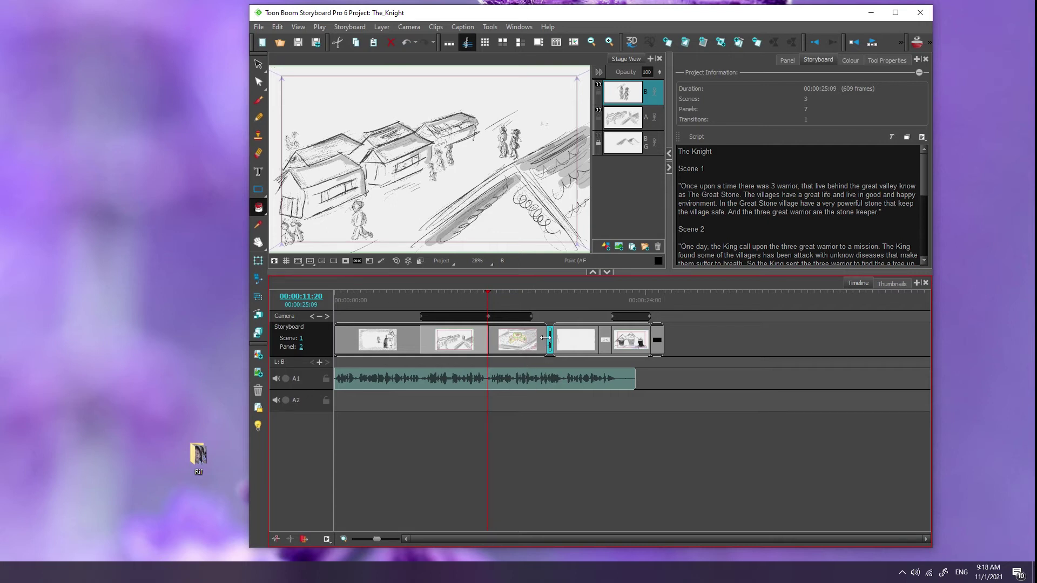
- Lengthen panel 3 of scene 1 to about 00:00:22:02 and trim the end of the voice-over clip to match
left_click_drag(547, 338, 572, 339)
mouse_move(573, 290)
left_mouse_down()
mouse_move(493, 296)
mouse_move(559, 299)
left_mouse_up()
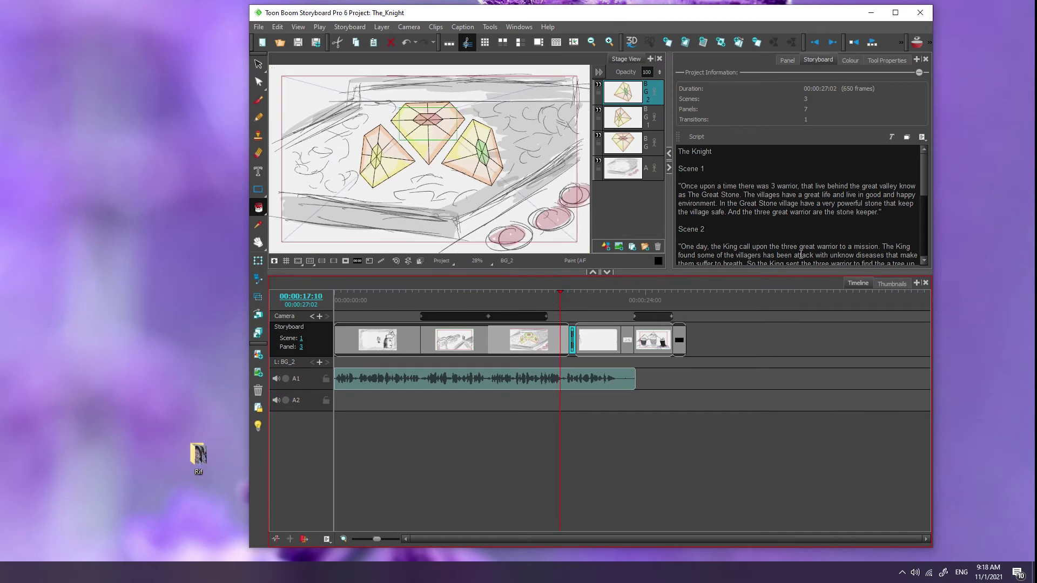
left_click_drag(572, 339, 619, 335)
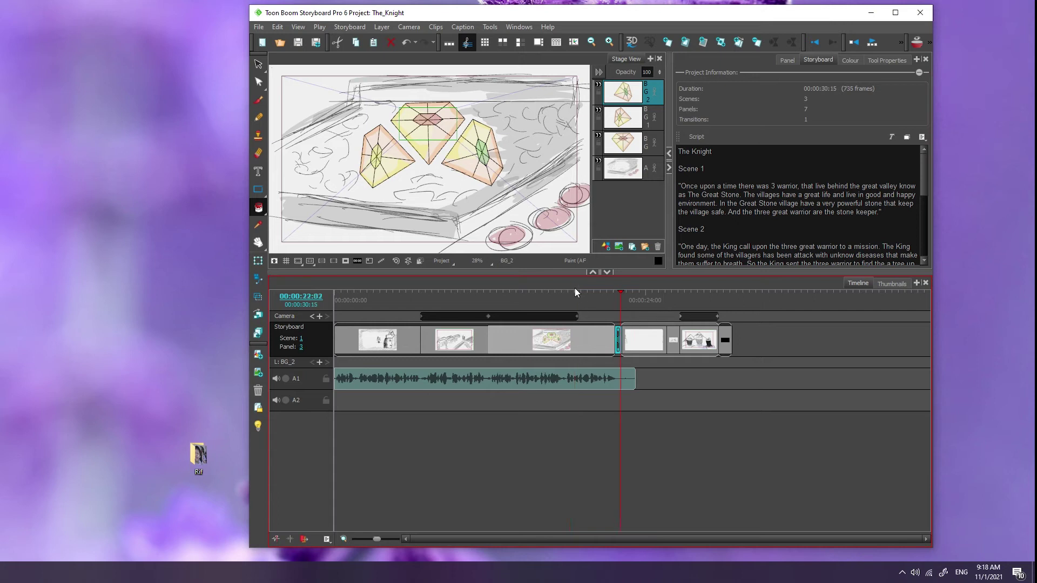
left_click_drag(620, 291, 603, 304)
left_click_drag(632, 378, 617, 378)
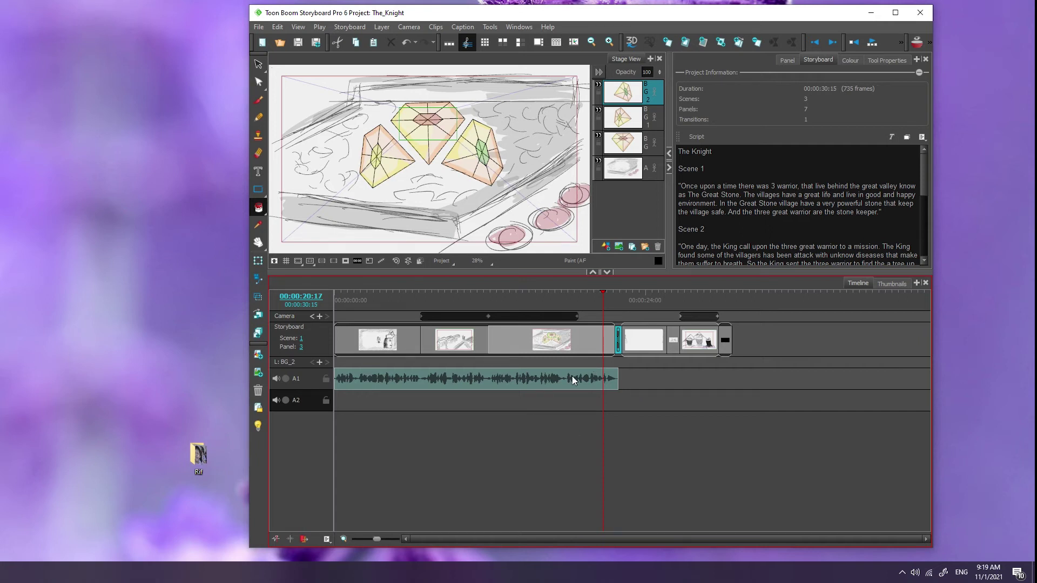
- Go to panel 1 of scene 2 and end its dialog text "My three great warrior, I have a mission for you all" with a period
left_click_drag(601, 291, 547, 326)
left_click_drag(549, 289, 630, 297)
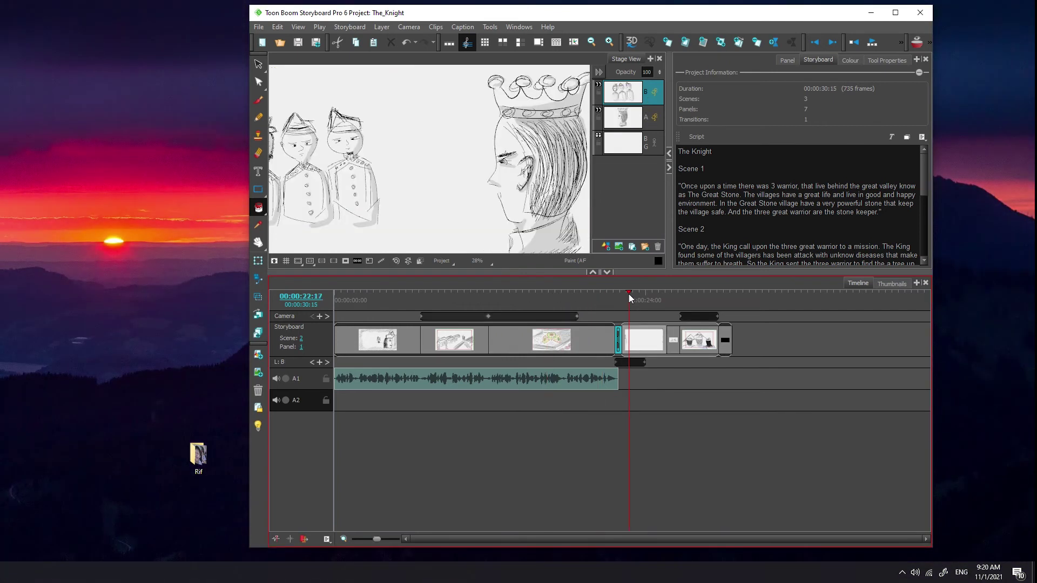
left_click(638, 350)
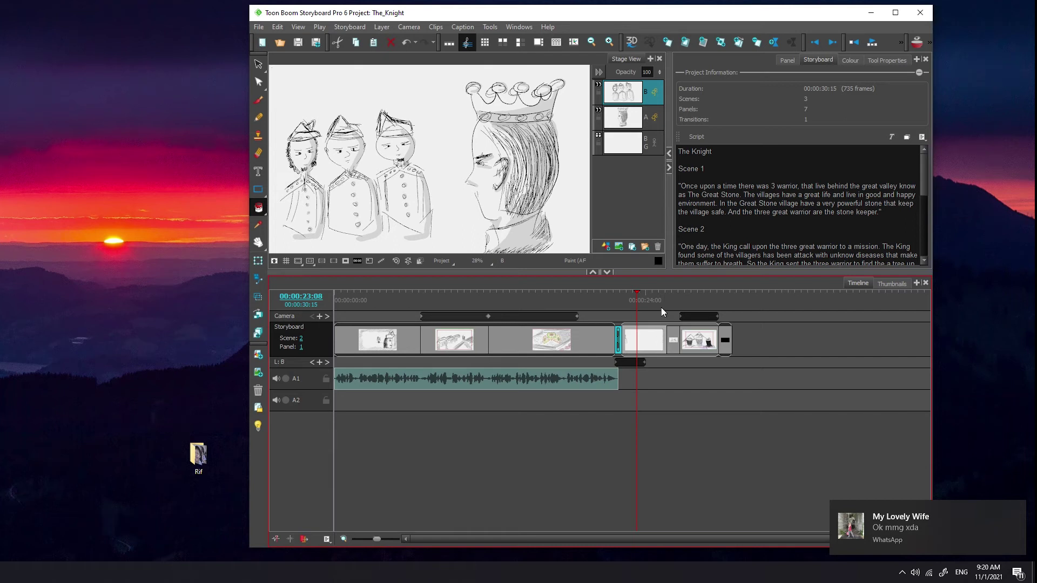
left_click(782, 63)
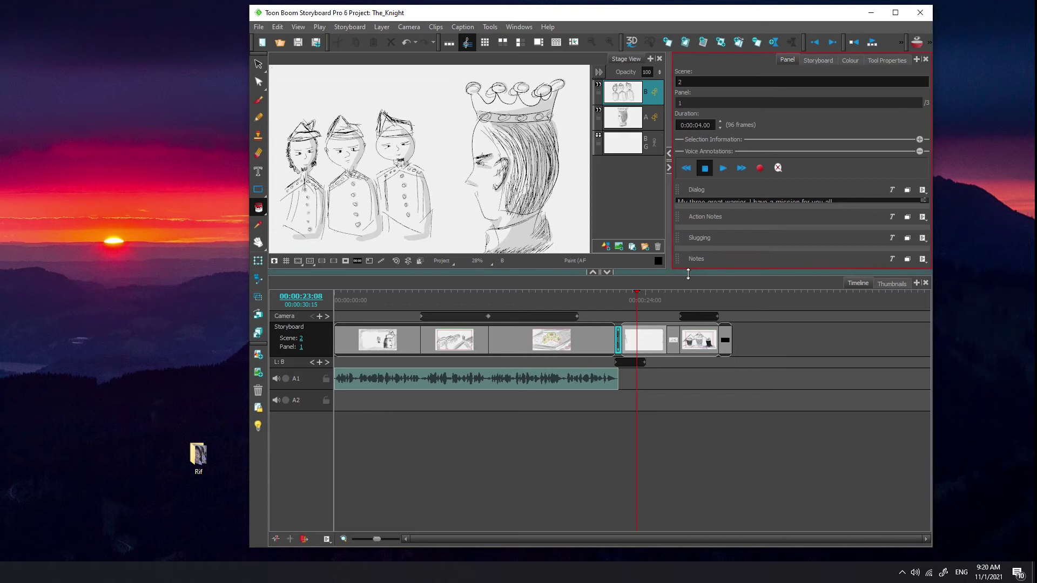
left_click_drag(618, 272, 618, 345)
left_click(750, 211)
key("BackSpace")
type(".")
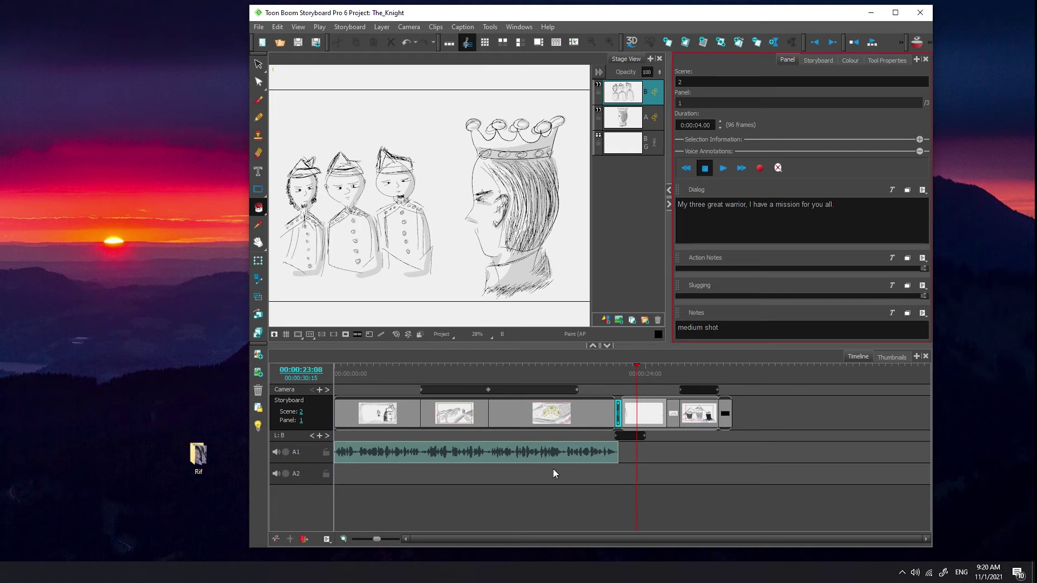
- Record the king's dialog on track A2 as a sound clip named "Scene Dialog 1" and add it to the timeline
left_click(643, 478)
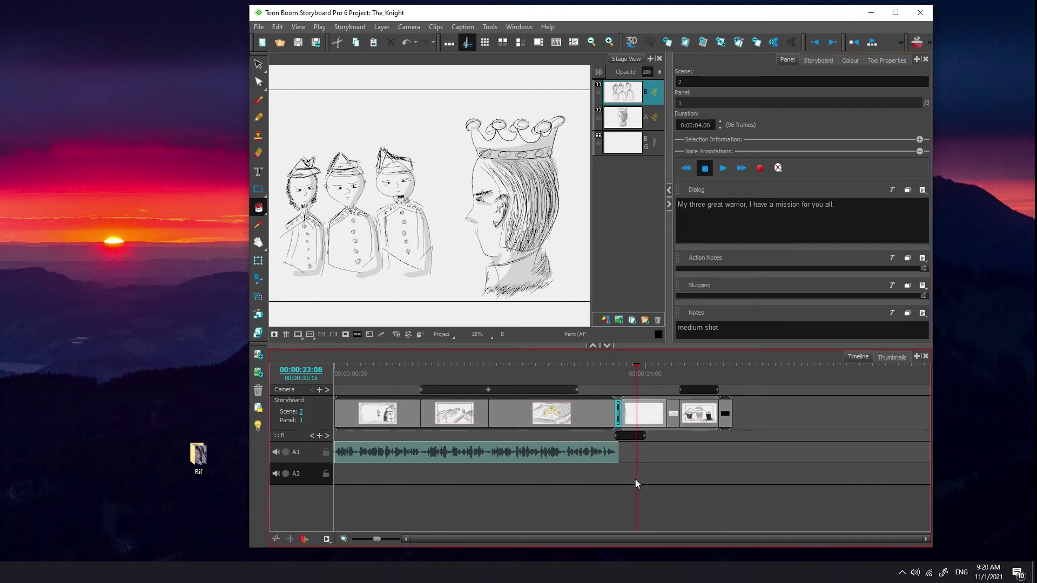
right_click(635, 481)
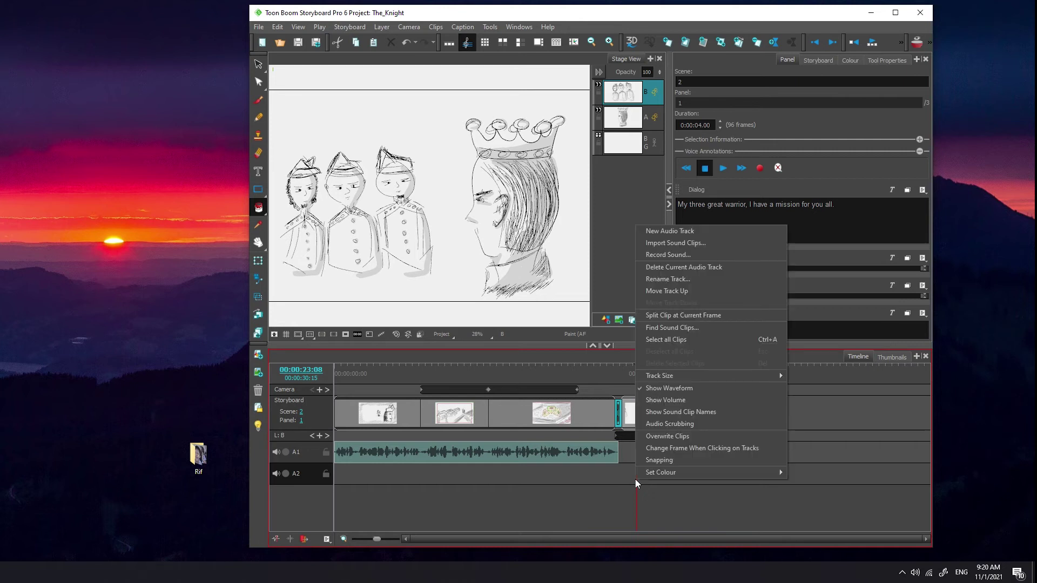
left_click(670, 260)
left_click_drag(638, 230, 561, 226)
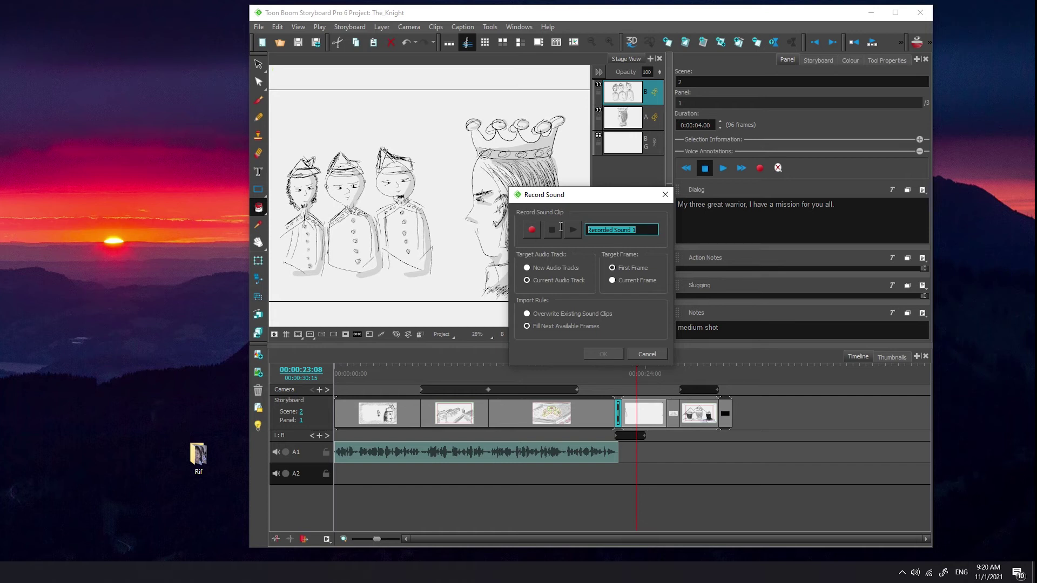
type("Scene Dialog 1")
left_click(528, 232)
left_click(550, 231)
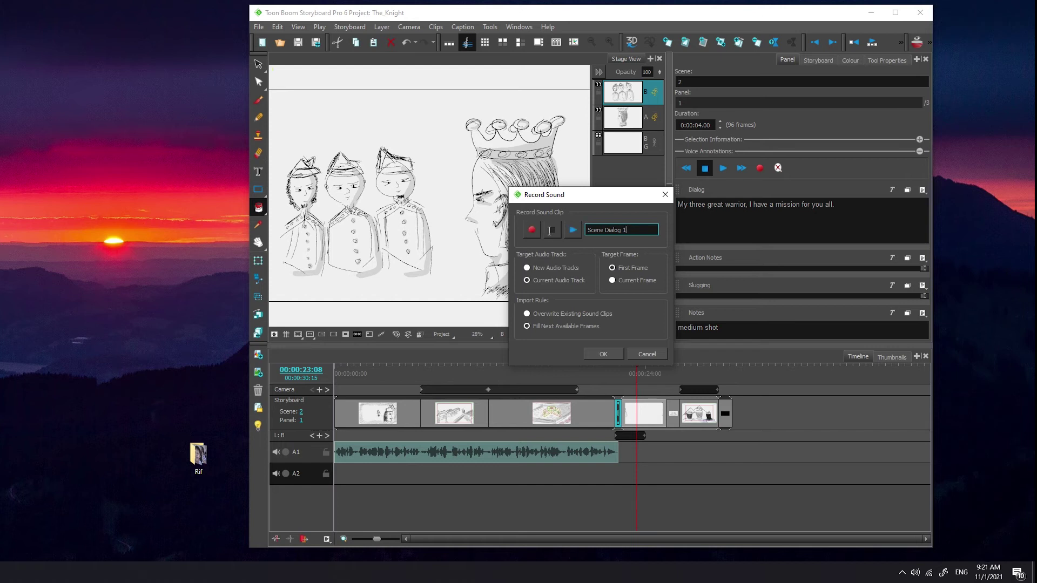
left_click(603, 353)
- Move the recorded dialog clip on track A2 under panel 1 of scene 2 and trim both of its ends
left_click_drag(407, 471, 695, 471)
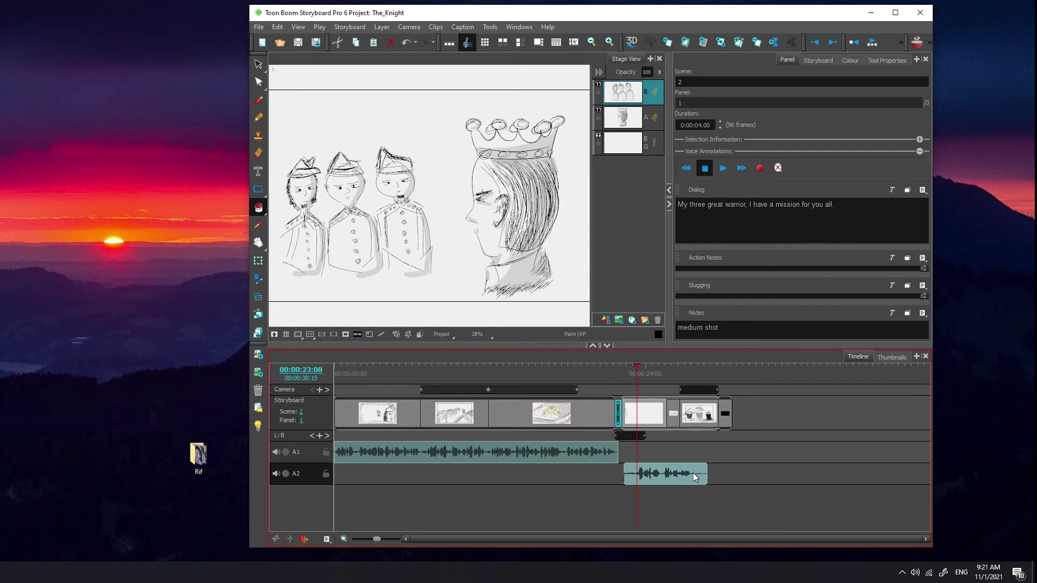
left_click_drag(623, 475, 632, 477)
left_click_drag(705, 475, 665, 468)
left_click_drag(378, 539, 386, 542)
mouse_move(770, 539)
left_mouse_down()
mouse_move(732, 542)
mouse_move(776, 538)
left_mouse_up()
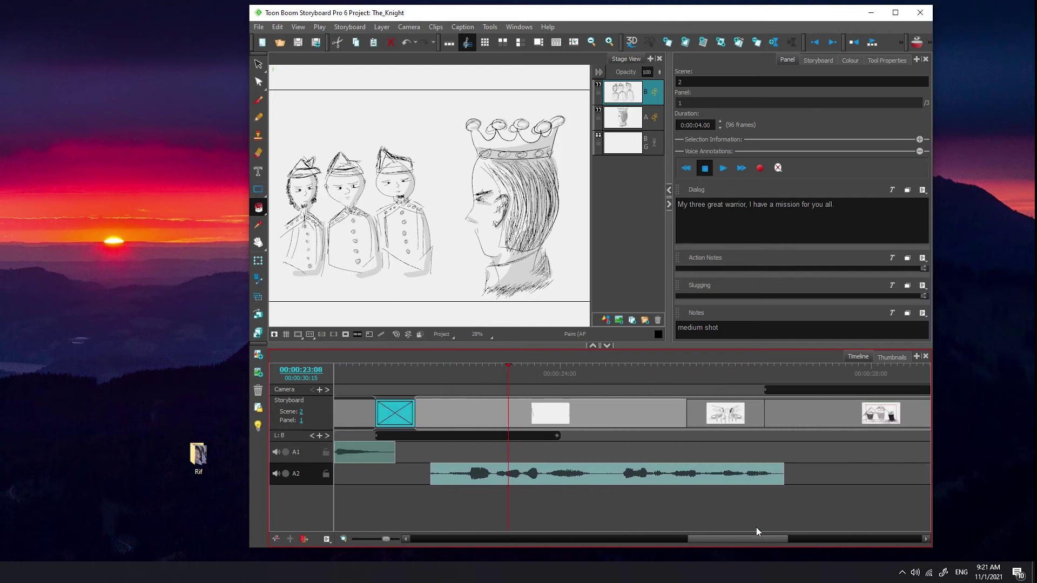
- Shift the dialog clip slightly earlier and lengthen panel 1 of scene 2 to 5 seconds 3 frames so it covers the dialog
left_click(658, 366)
left_click_drag(659, 365, 709, 367)
left_click(677, 377)
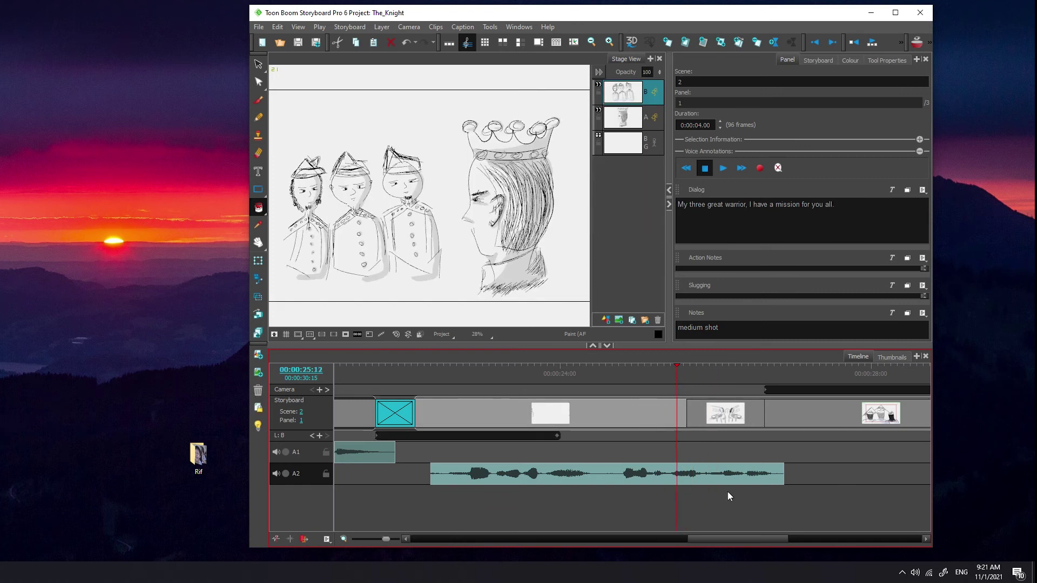
mouse_move(737, 465)
left_mouse_down()
mouse_move(709, 470)
mouse_move(719, 466)
left_mouse_up()
left_click_drag(686, 412, 773, 412)
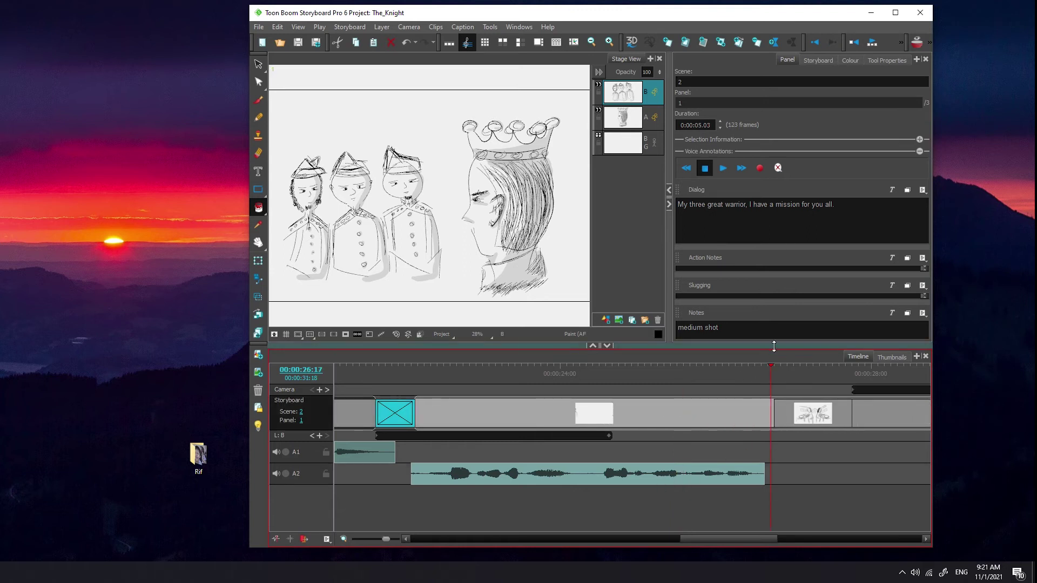
- Play from the transition between scenes 1 and 2 at 00:00:21:19 to check the dialog's timing against the panel
left_click_drag(435, 389, 388, 389)
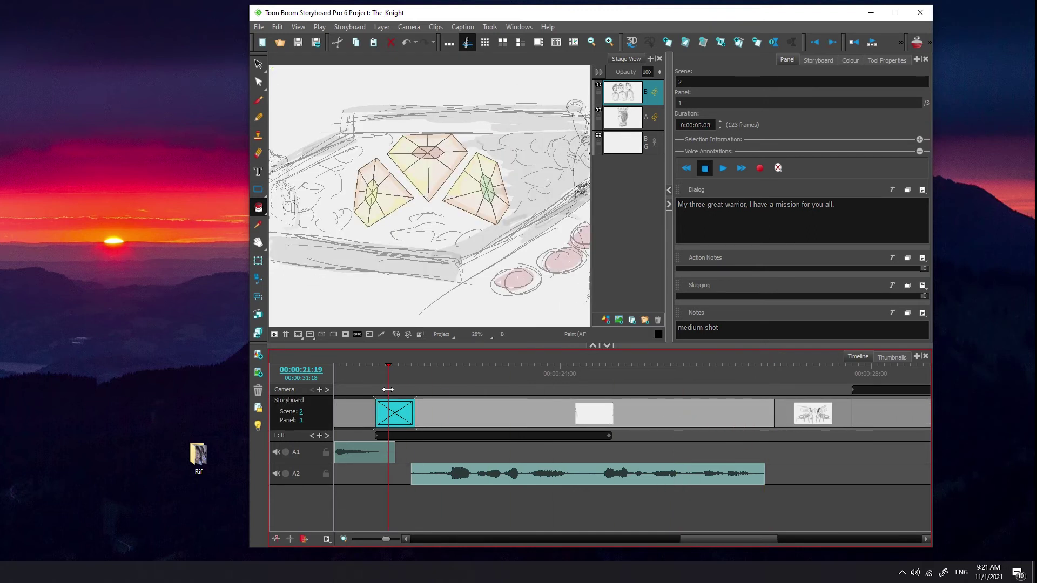
left_click(900, 43)
left_click(888, 43)
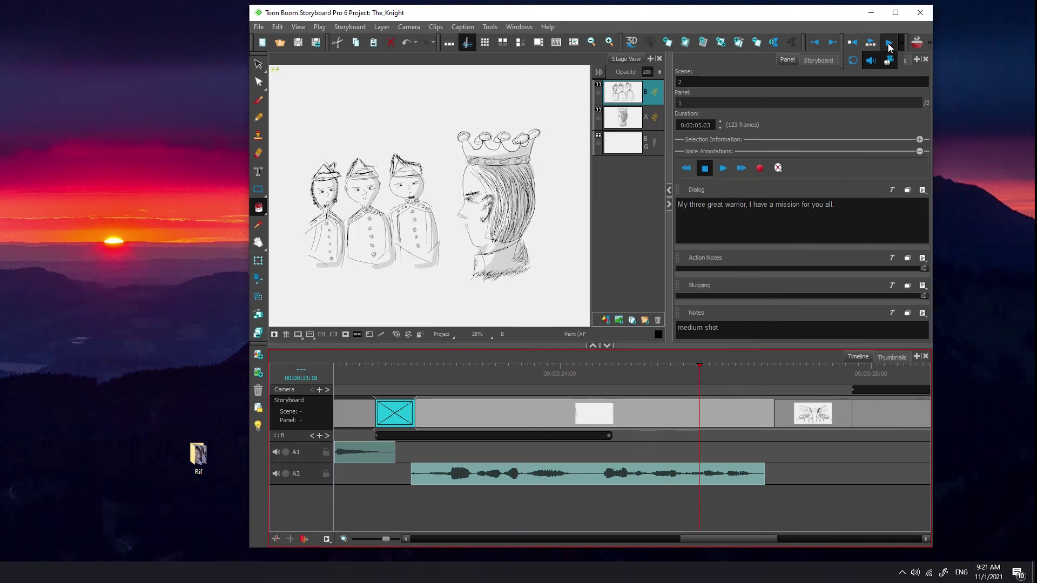
left_click(888, 44)
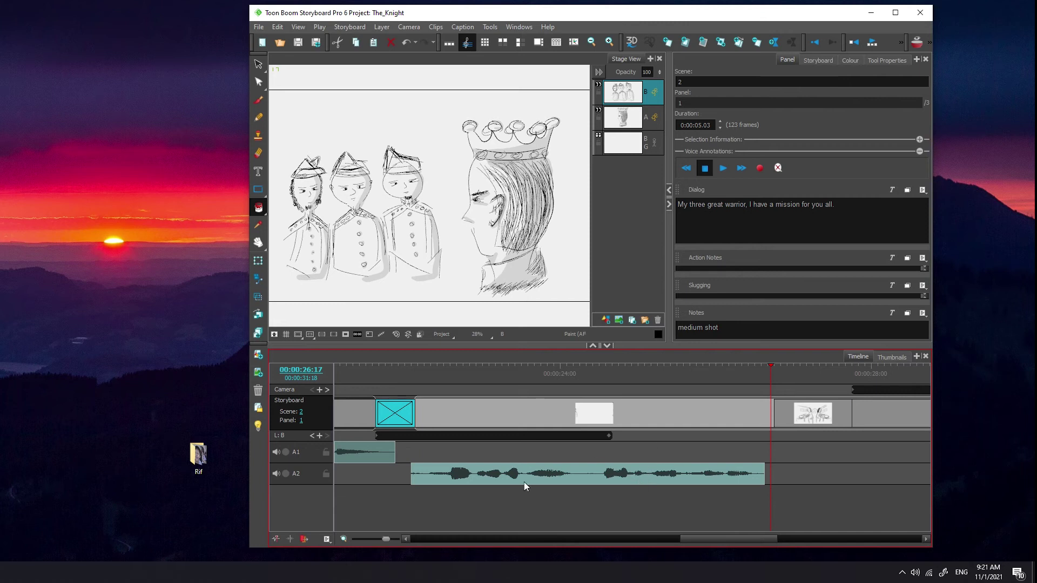
- Add three new audio tracks, A3, A4 and A5, below track A2
left_click_drag(643, 345, 643, 292)
right_click(292, 455)
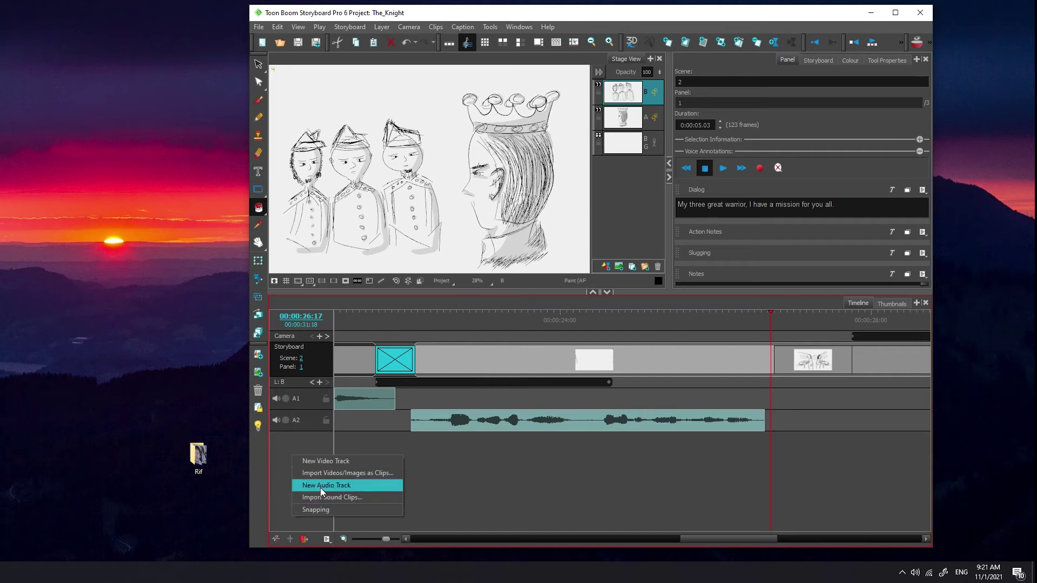
left_click(321, 488)
right_click(295, 479)
left_click(315, 508)
right_click(292, 484)
left_click(324, 516)
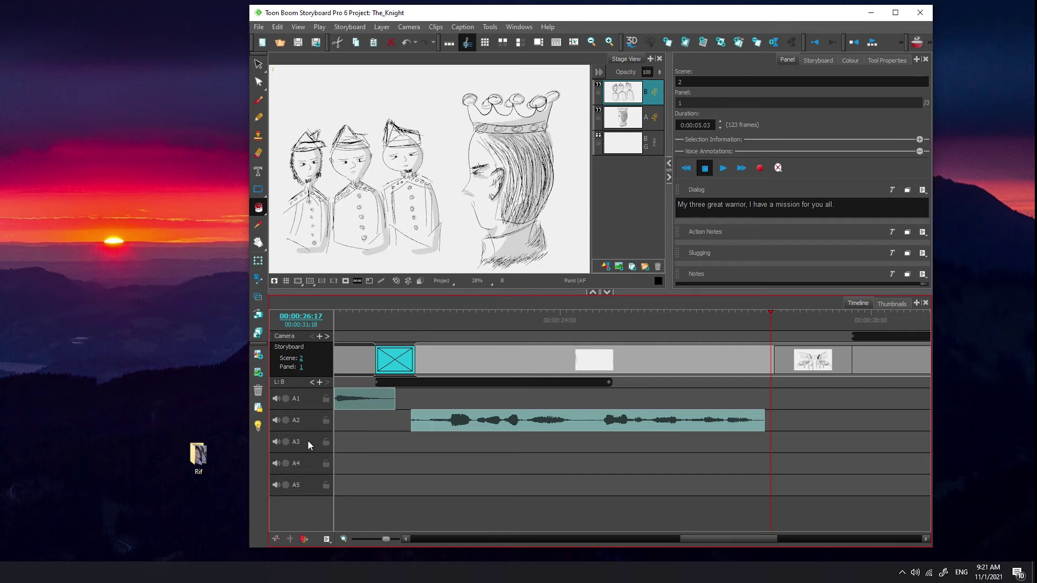
- Rename audio track A1 as VO
right_click(299, 402)
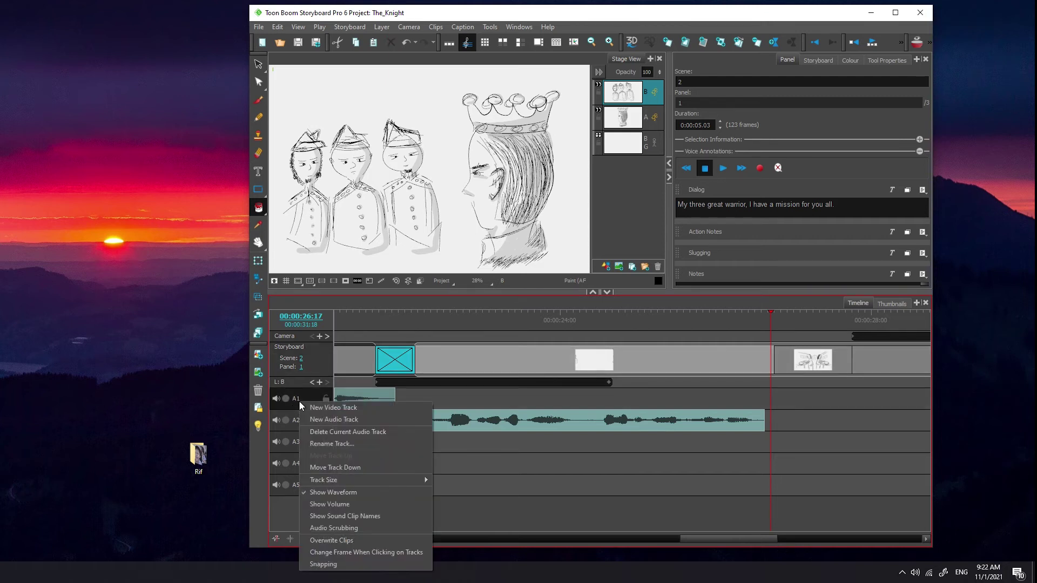
left_click(316, 443)
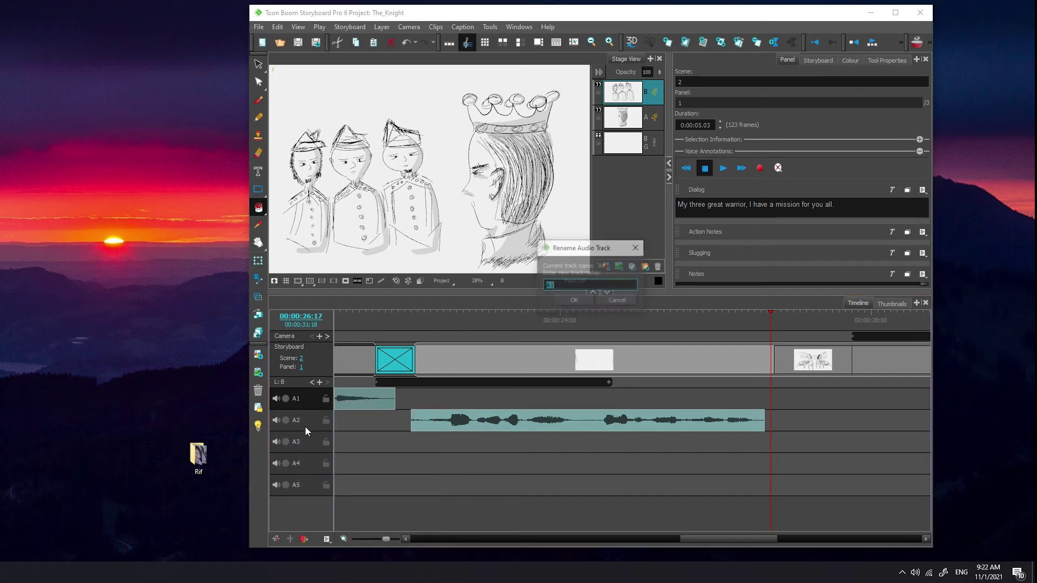
type("VO")
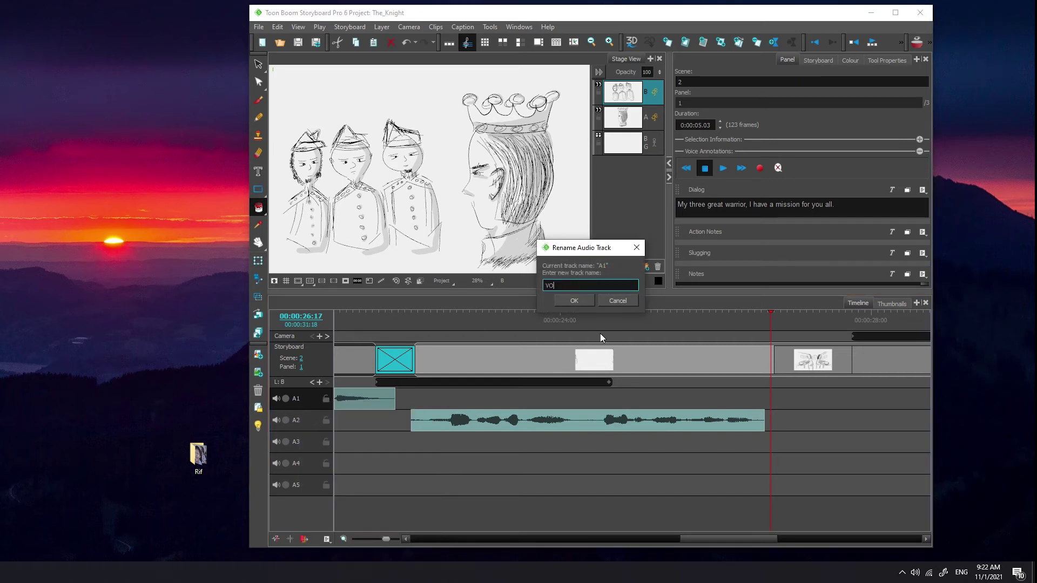
left_click(584, 299)
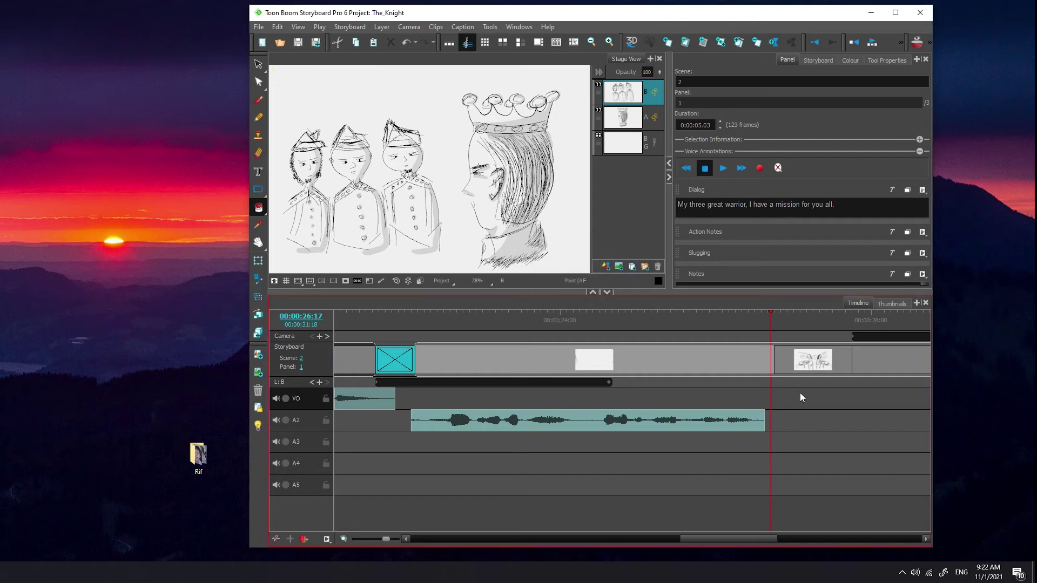
right_click(297, 420)
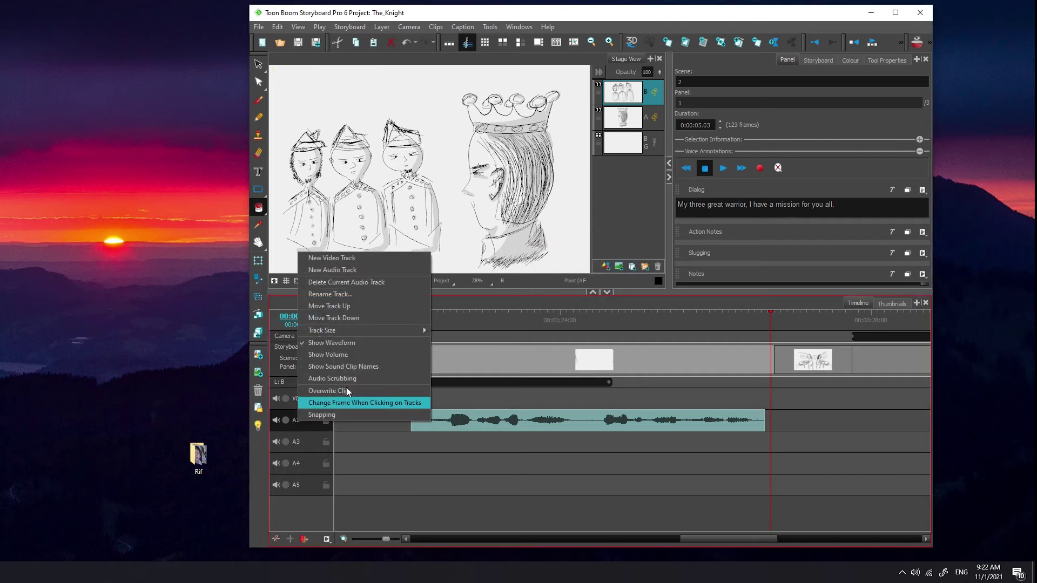
left_click(305, 459)
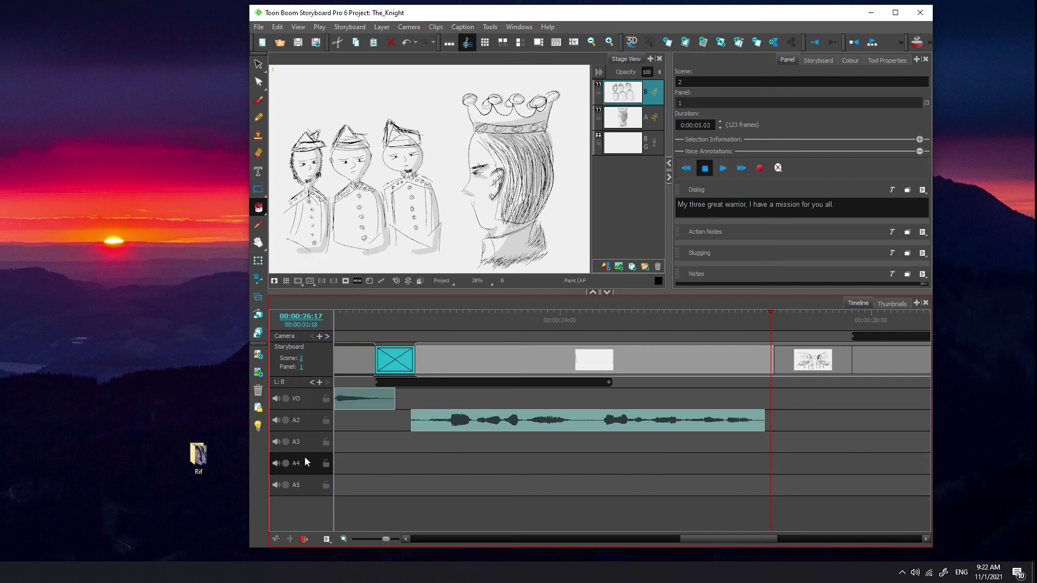
left_click(298, 423)
right_click(294, 423)
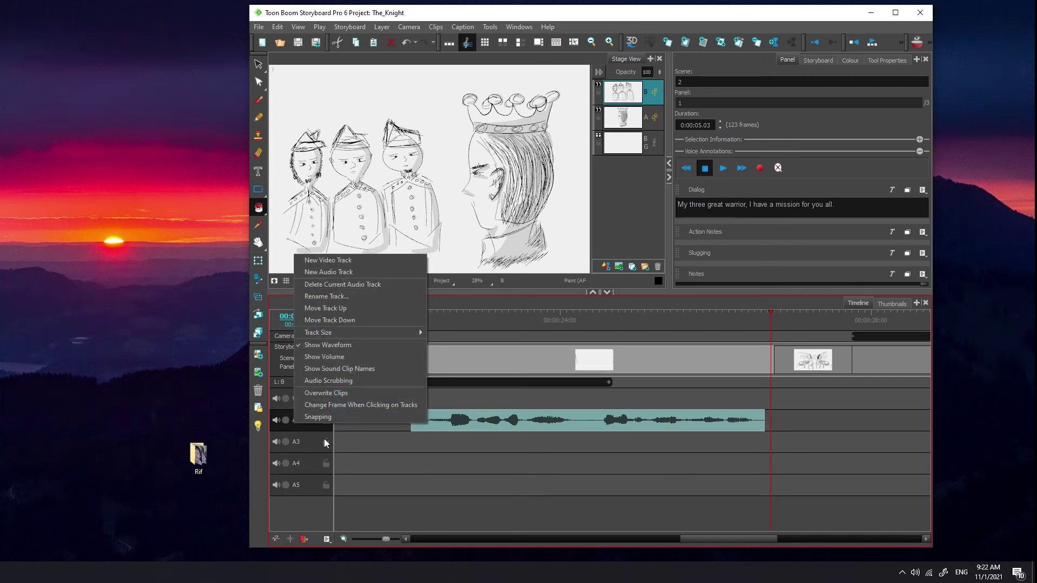
left_click(313, 437)
left_click(307, 420)
right_click(307, 420)
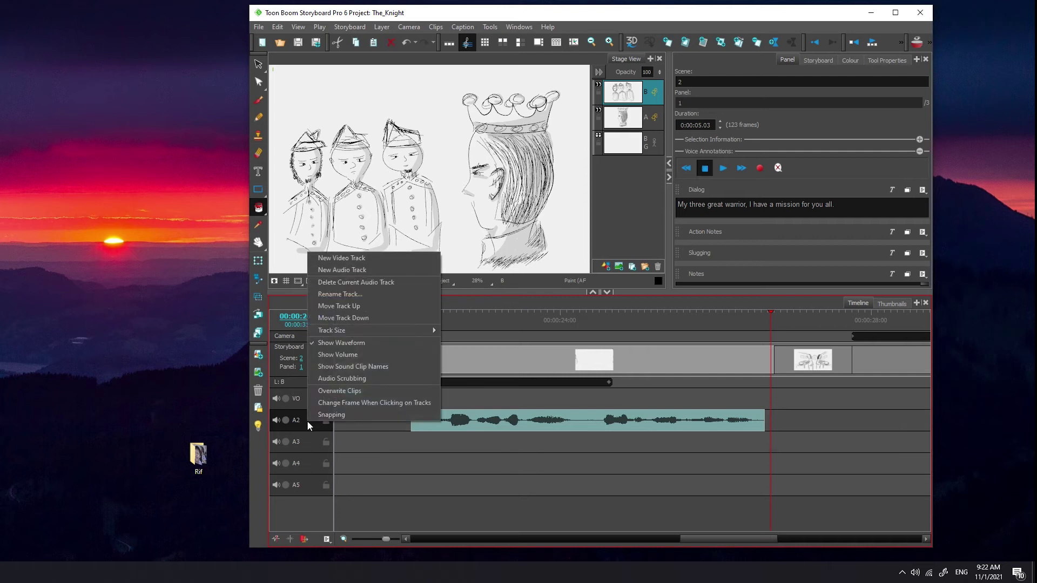
left_click(295, 422)
right_click(294, 422)
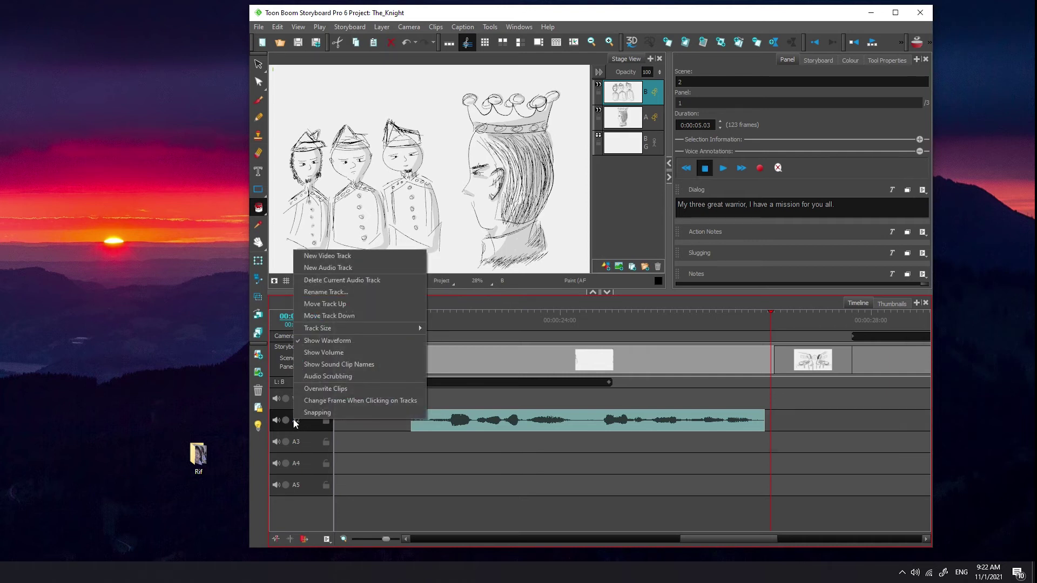
left_click(325, 458)
left_click(301, 424)
right_click(301, 424)
left_click(296, 426)
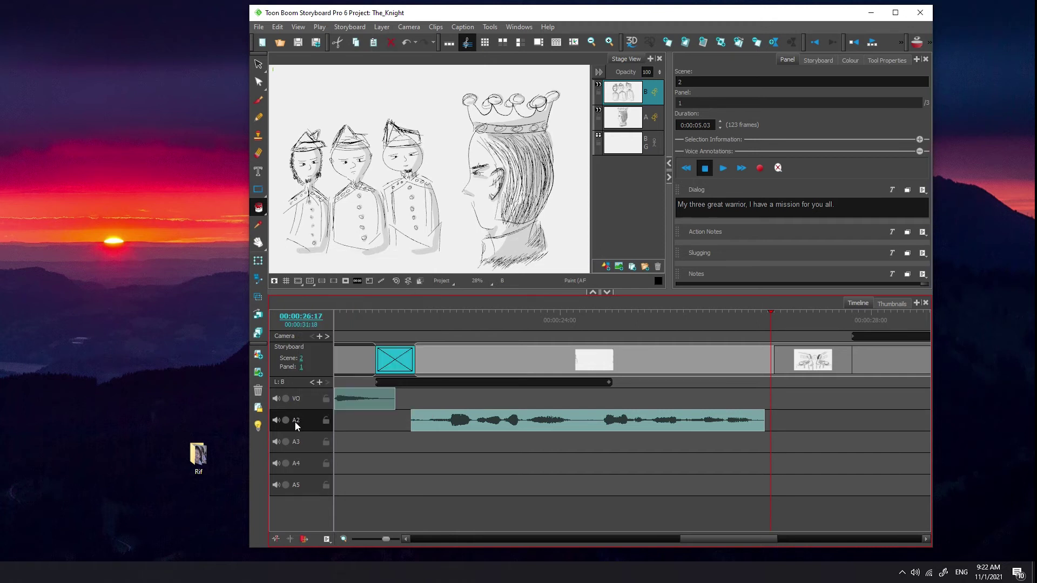
right_click(275, 426)
left_click(276, 422)
right_click(305, 418)
left_click(315, 432)
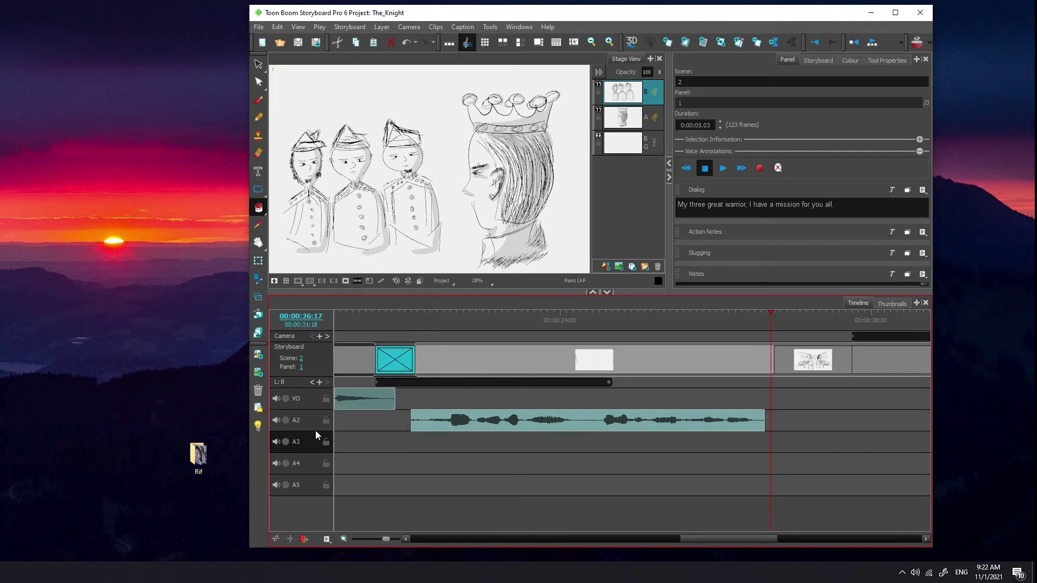
right_click(323, 421)
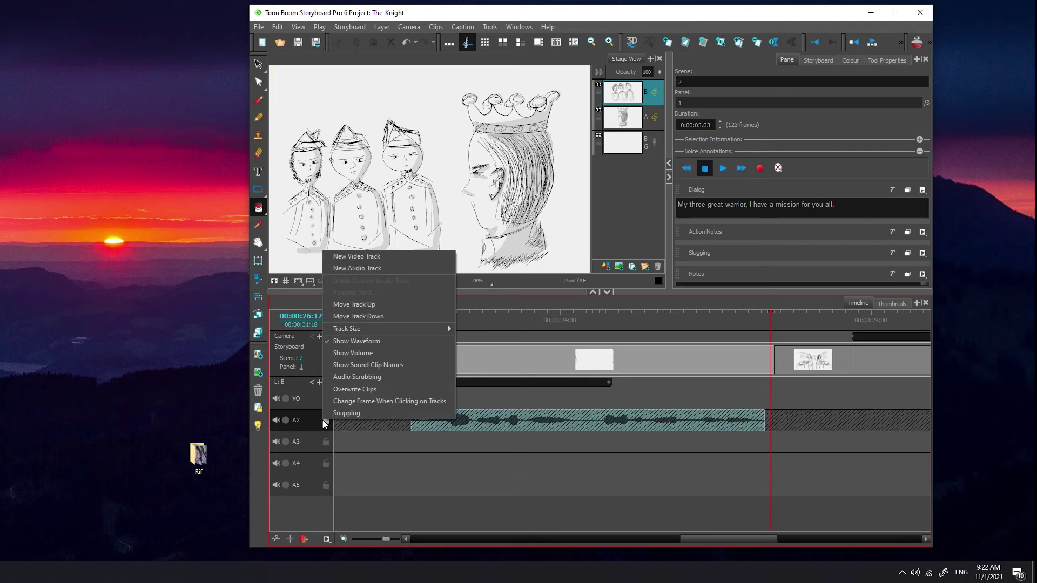
left_click(324, 424)
right_click(296, 422)
left_click(358, 463)
left_click(325, 420)
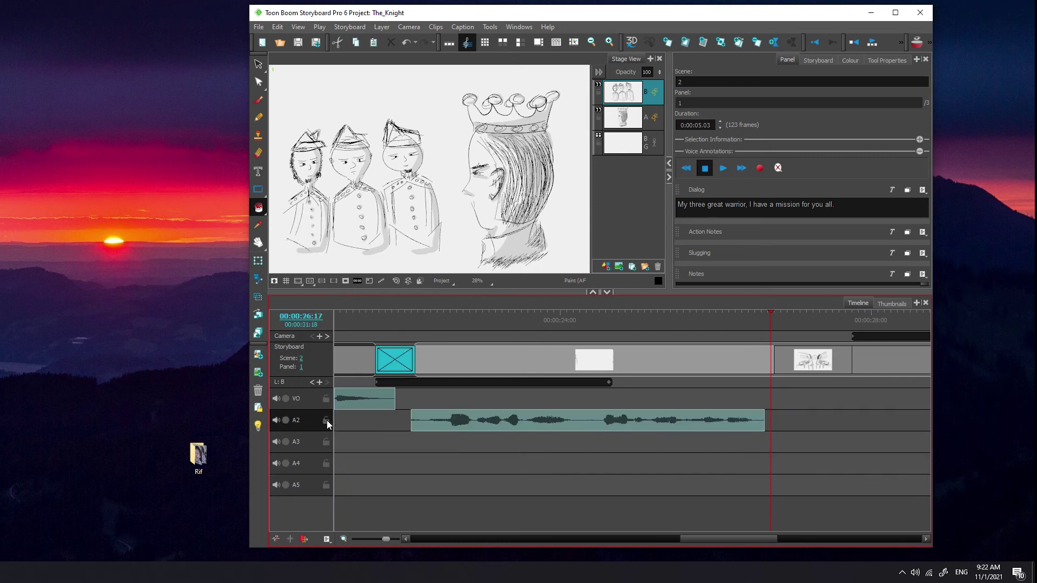
key("Escape")
right_click(296, 440)
key("Escape")
right_click(292, 395)
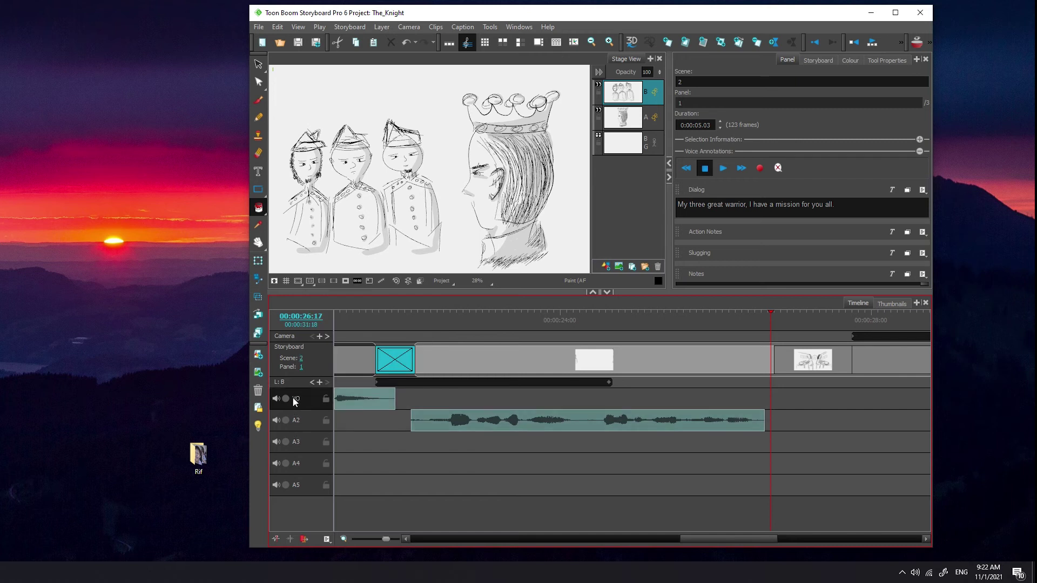
left_click(306, 383)
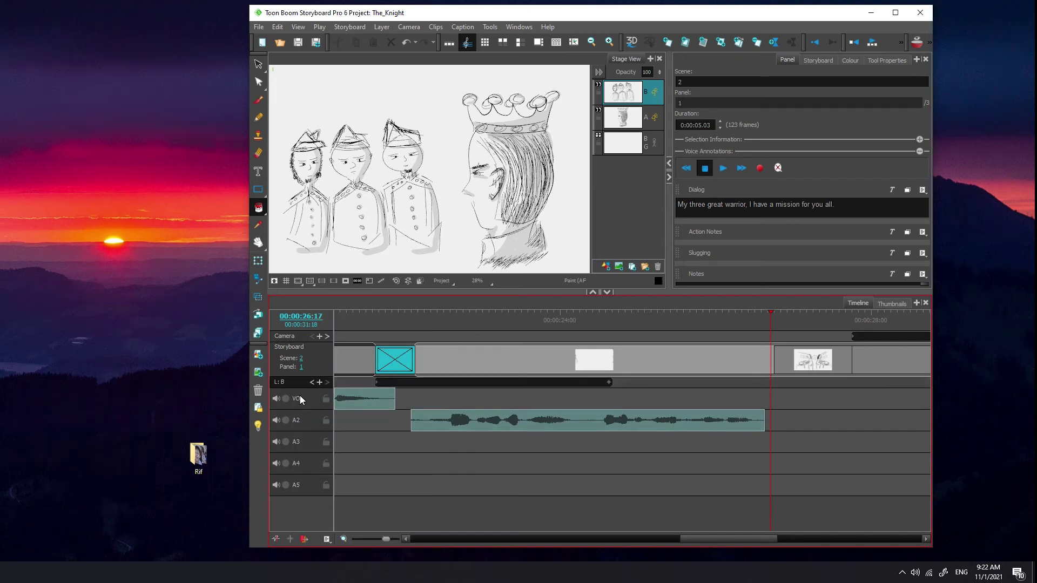
right_click(300, 397)
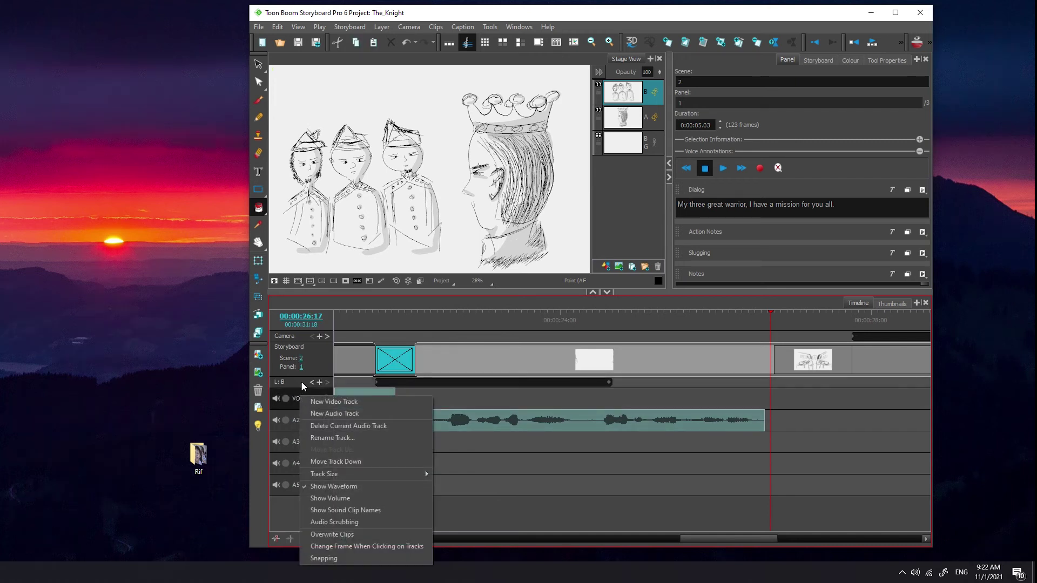
key("Escape")
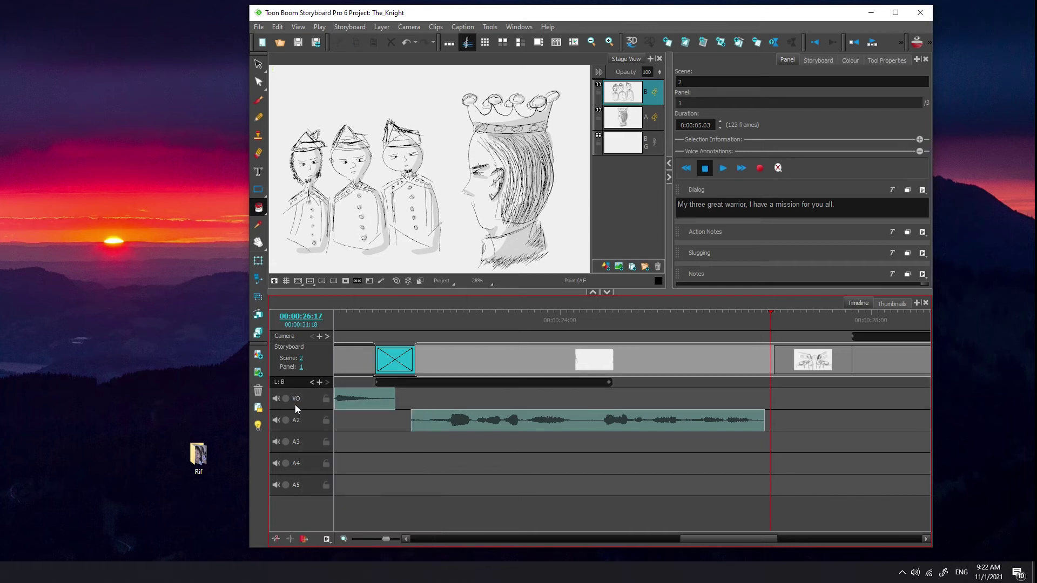
- Rename audio track A2 as Dialog_Scene_2
right_click(296, 421)
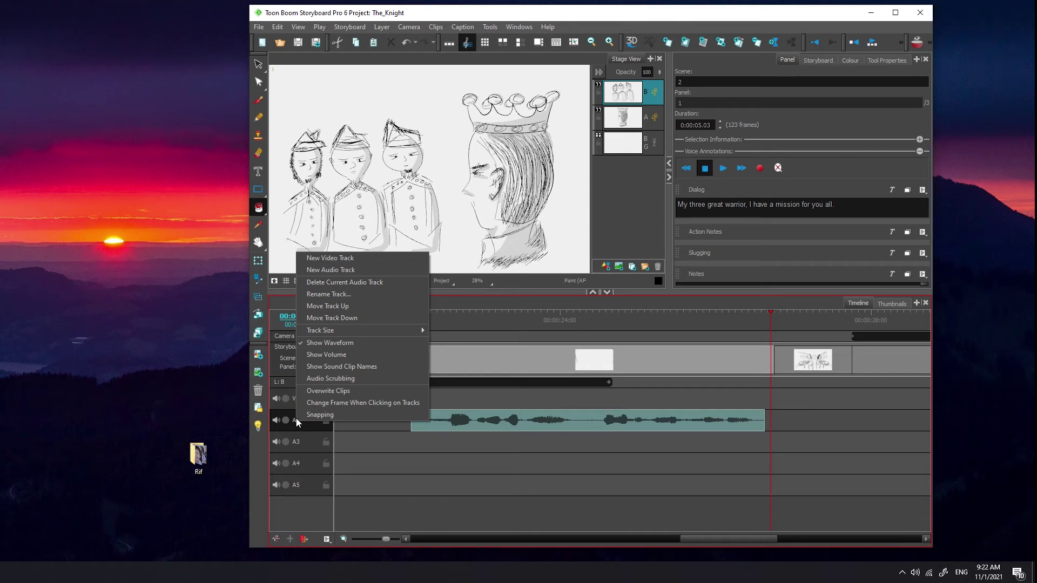
left_click(348, 296)
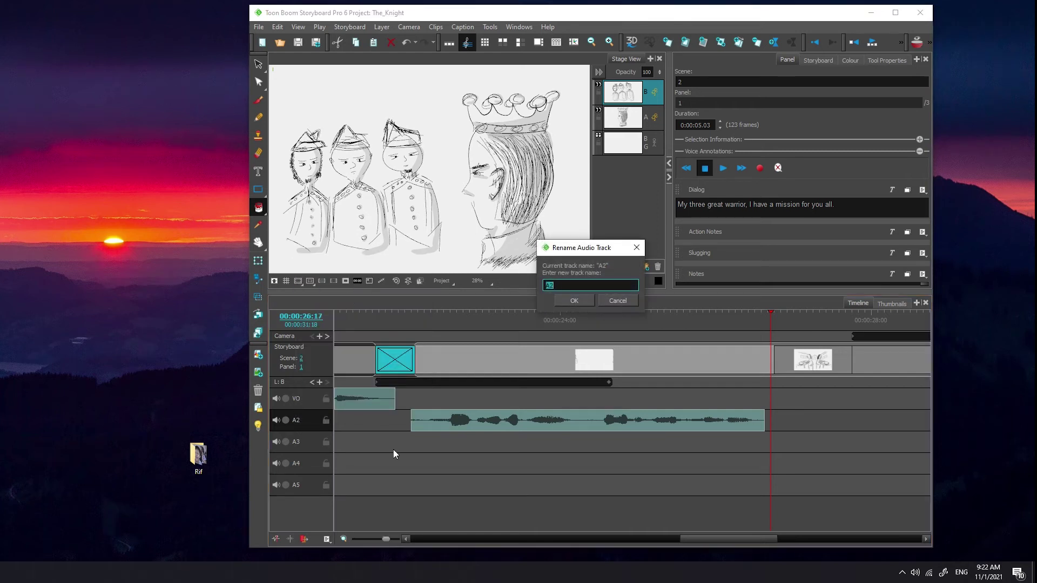
type("Dia")
type("olo")
type("log ")
type("Scen")
type("e 2")
left_click(571, 302)
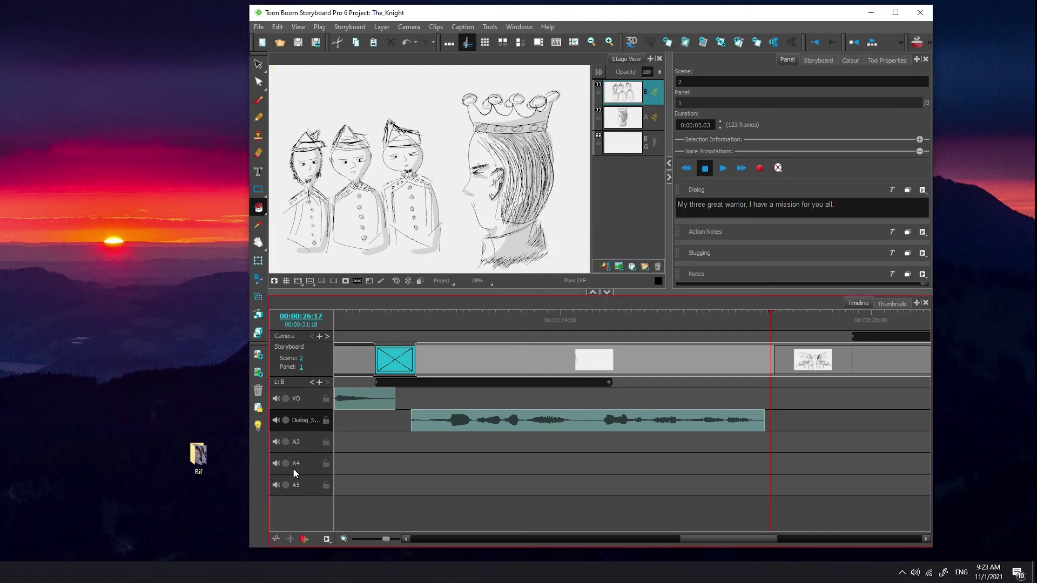
- Turn on the volume display for the sound clips on the audio tracks
left_click_drag(295, 472, 295, 460)
left_click(335, 368)
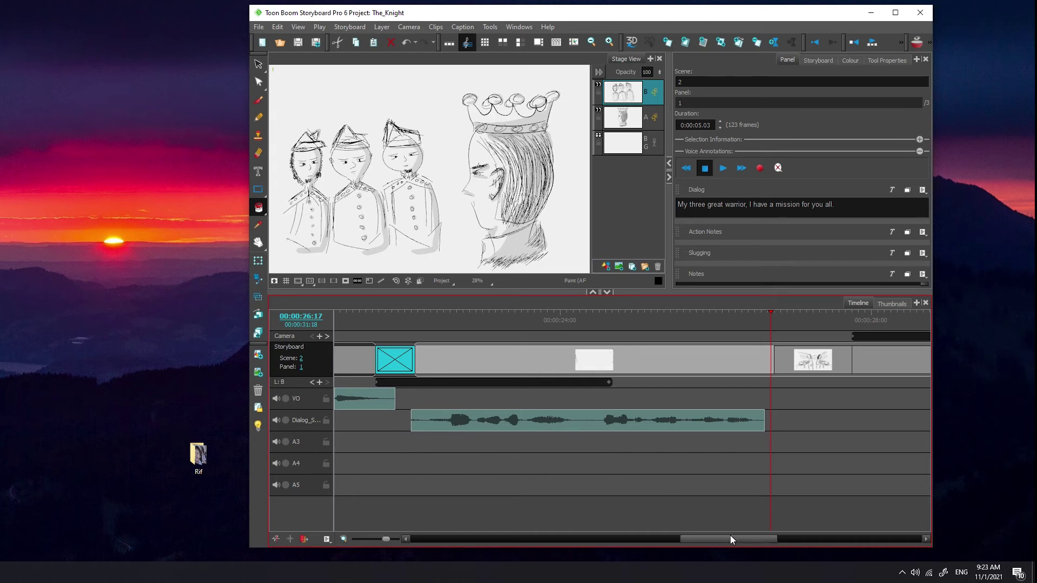
left_click_drag(730, 536, 684, 539)
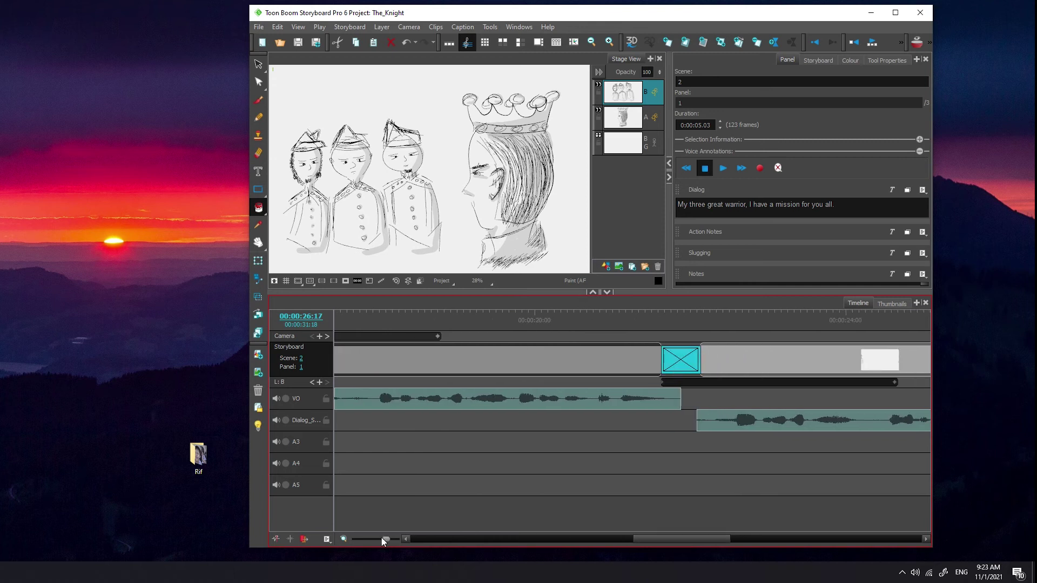
left_click_drag(387, 539, 380, 540)
left_click_drag(683, 539, 707, 540)
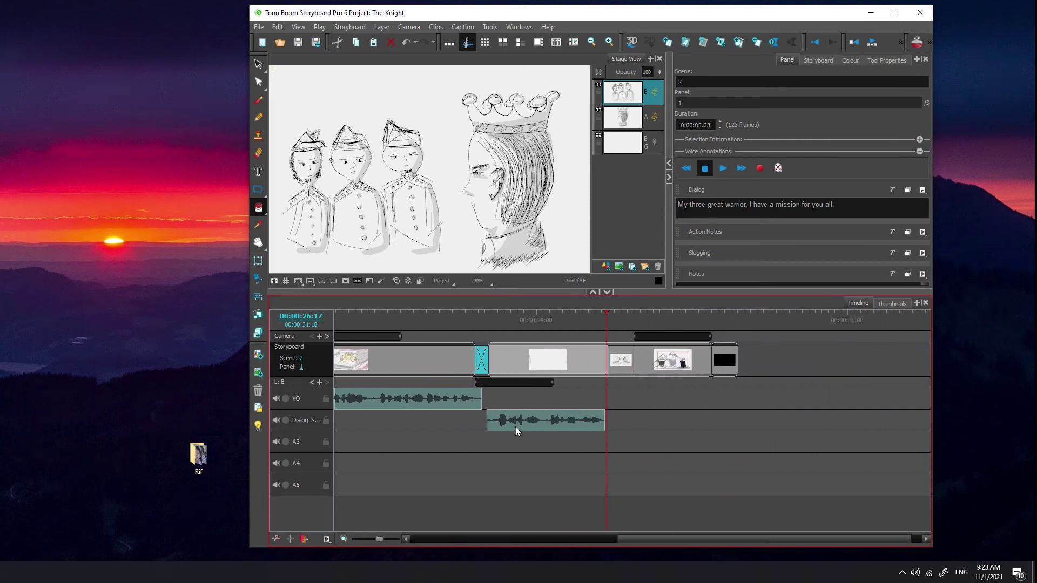
right_click(546, 419)
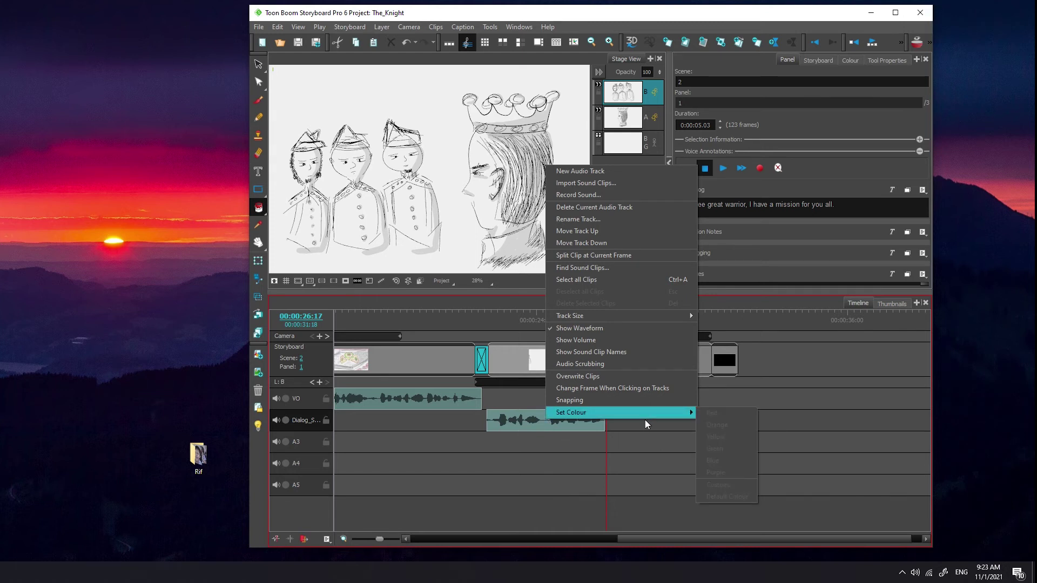
left_click(636, 437)
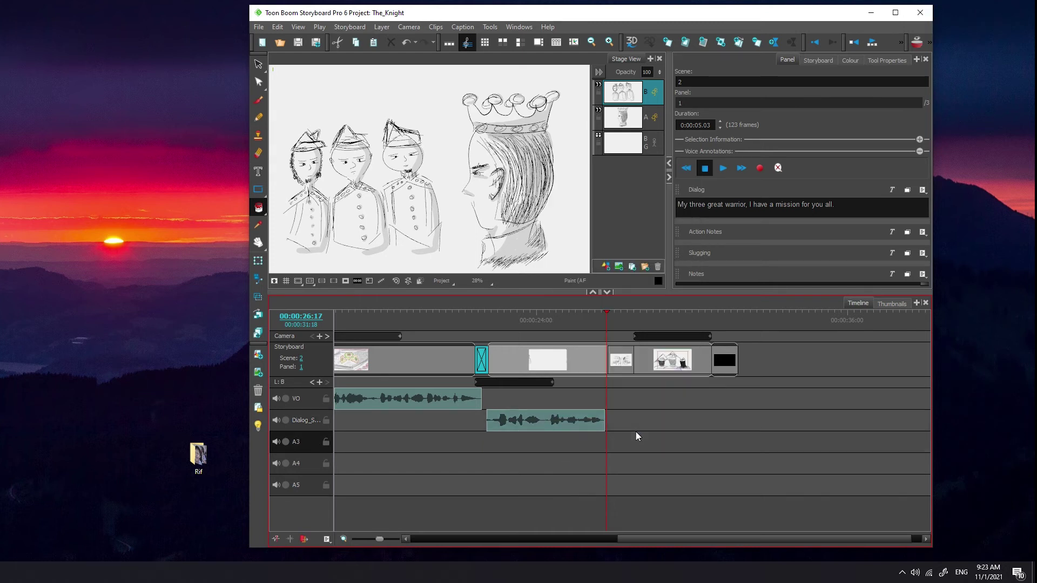
right_click(545, 416)
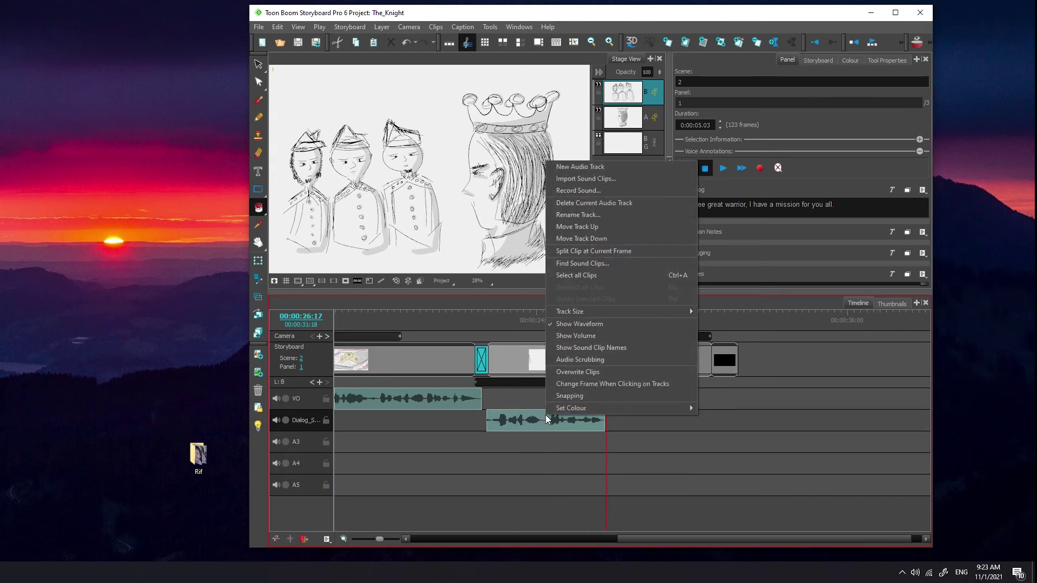
left_click(605, 339)
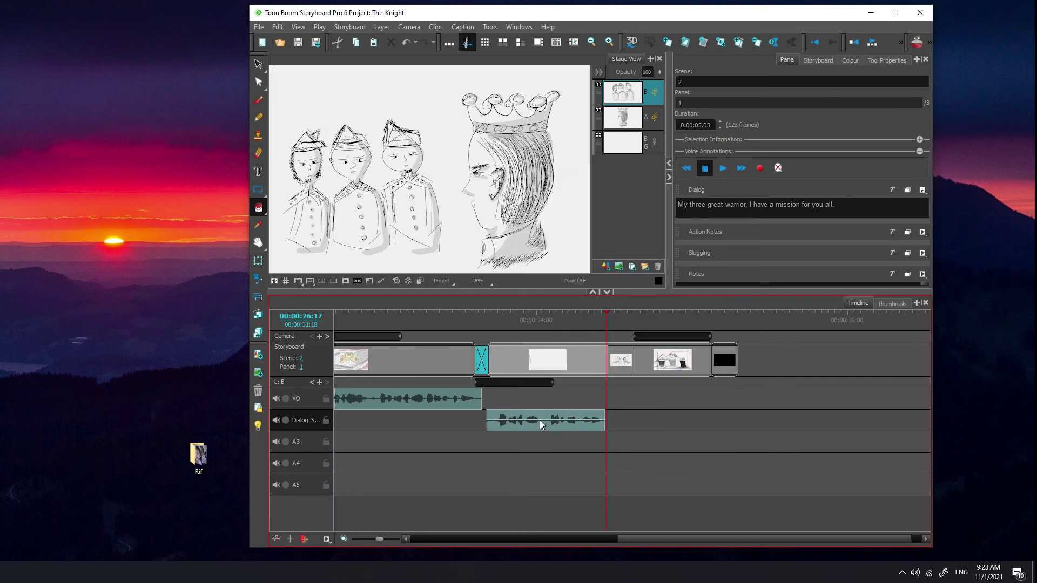
left_click(435, 400)
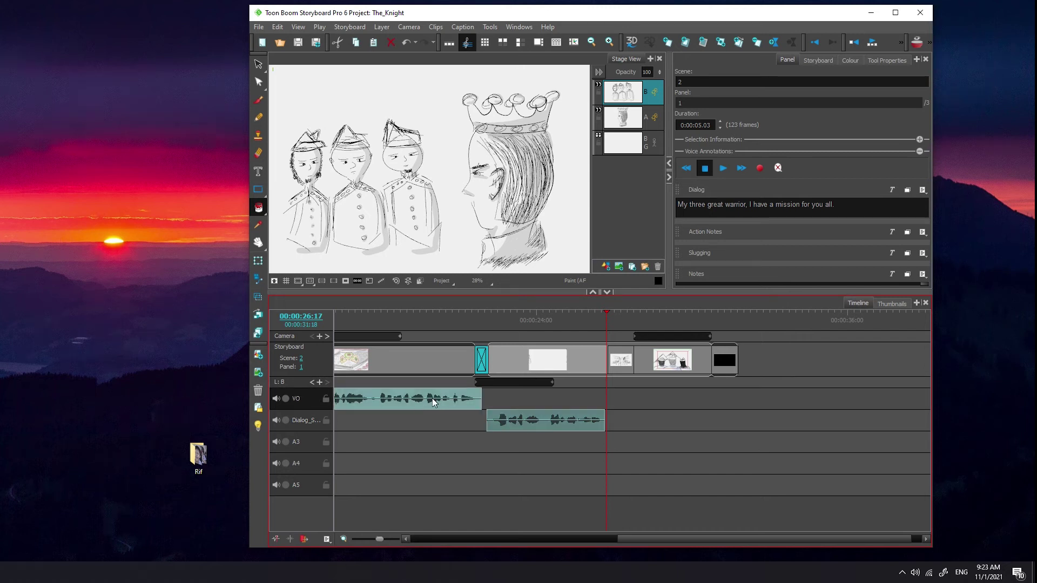
left_click(543, 425)
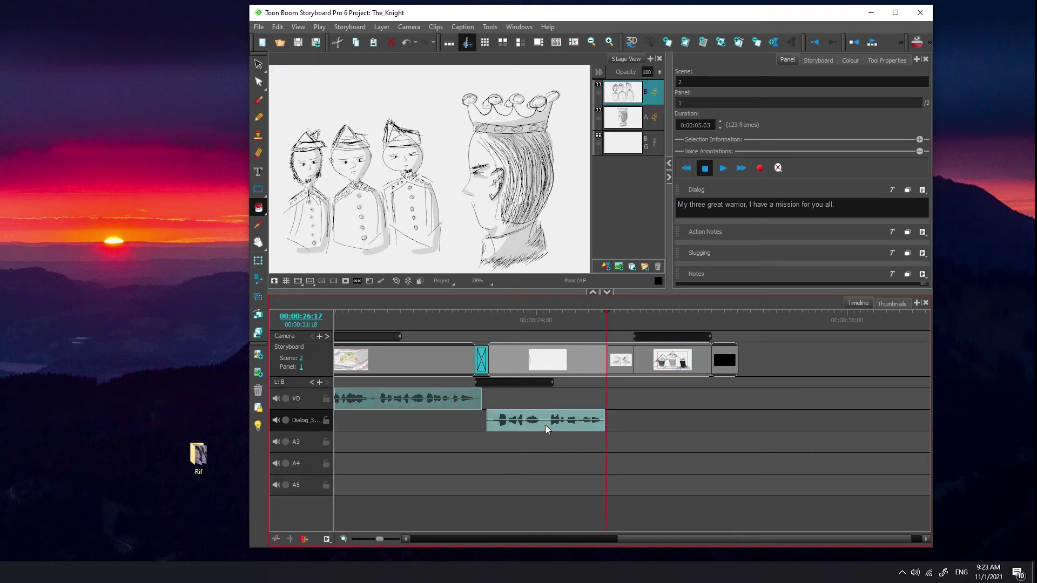
left_click(821, 60)
left_click(850, 60)
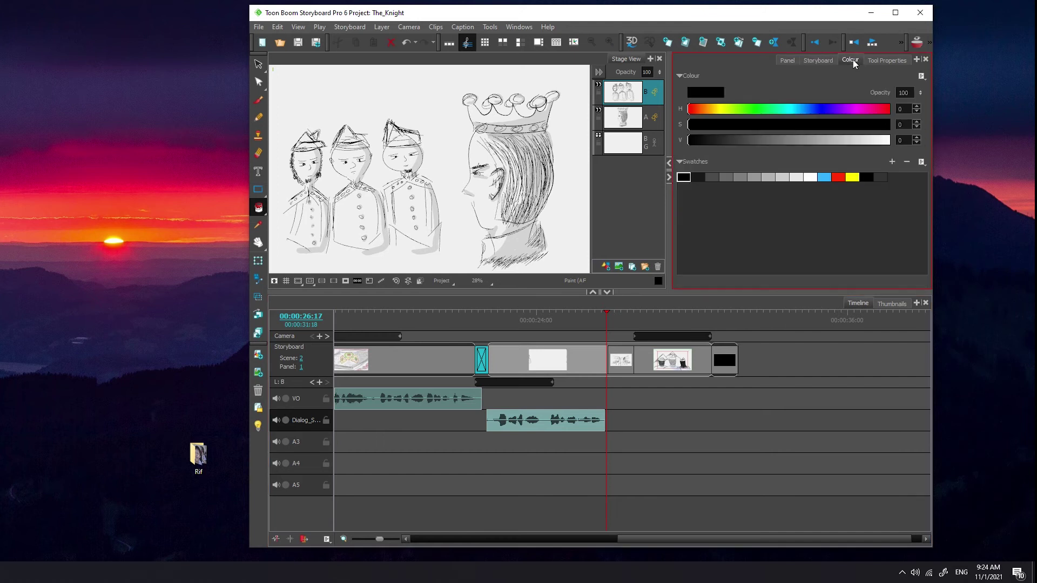
left_click(870, 59)
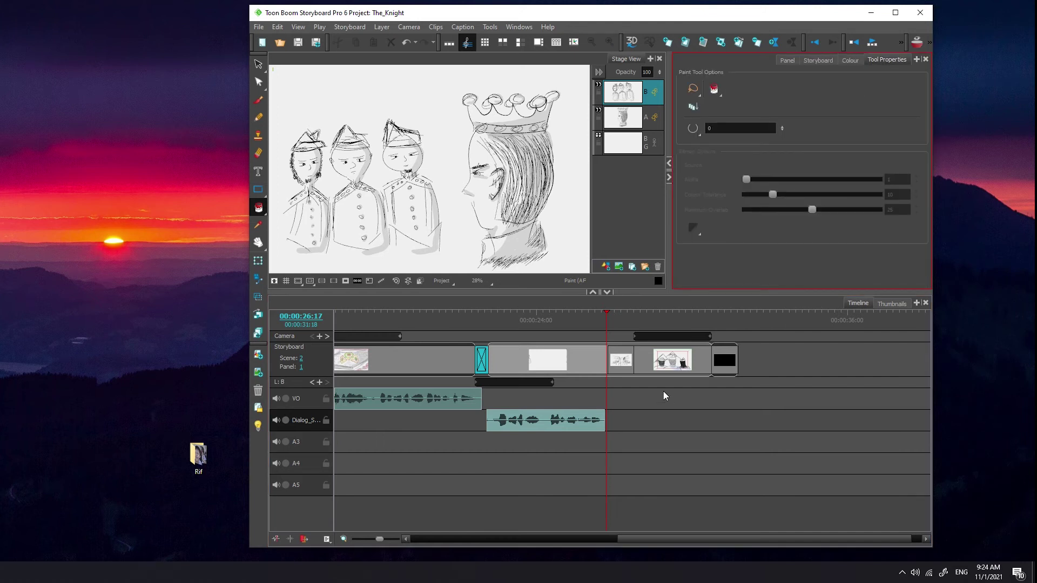
left_click(530, 442)
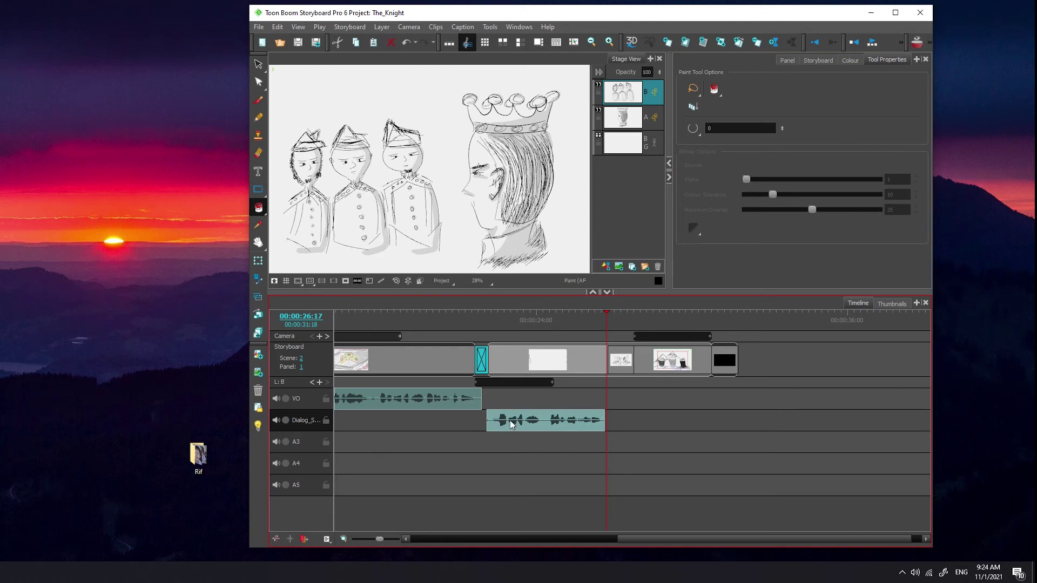
right_click(553, 425)
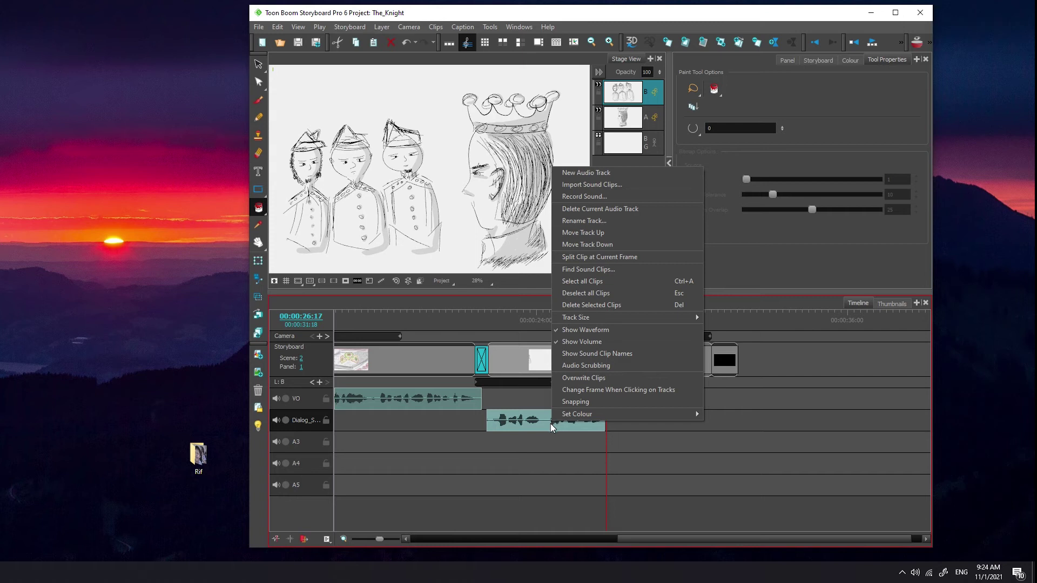
left_click(553, 460)
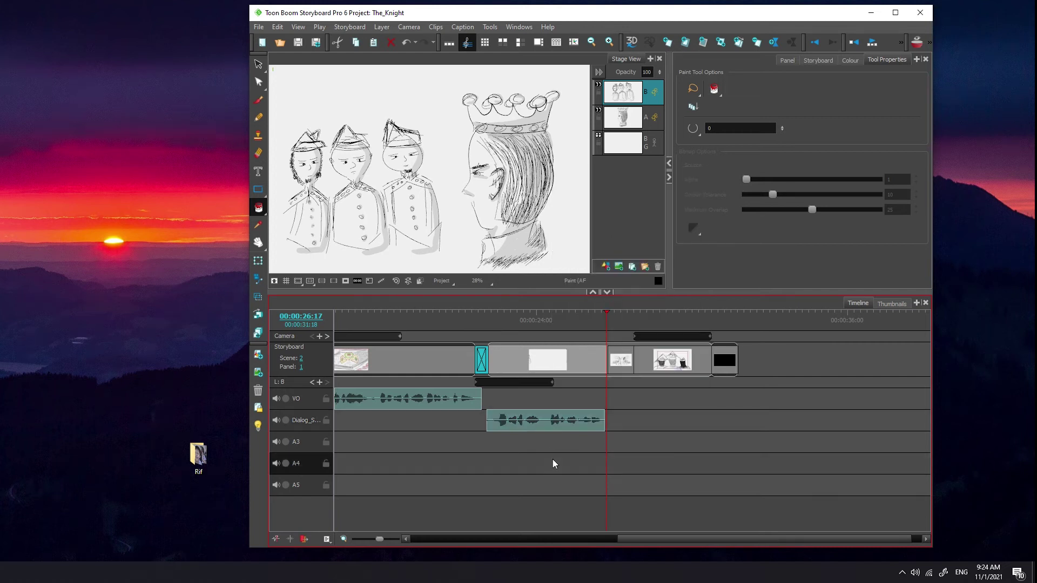
- Turn off the volume display for the sound clips on the audio tracks and select the Dialog_Scene_2 clip
right_click(522, 430)
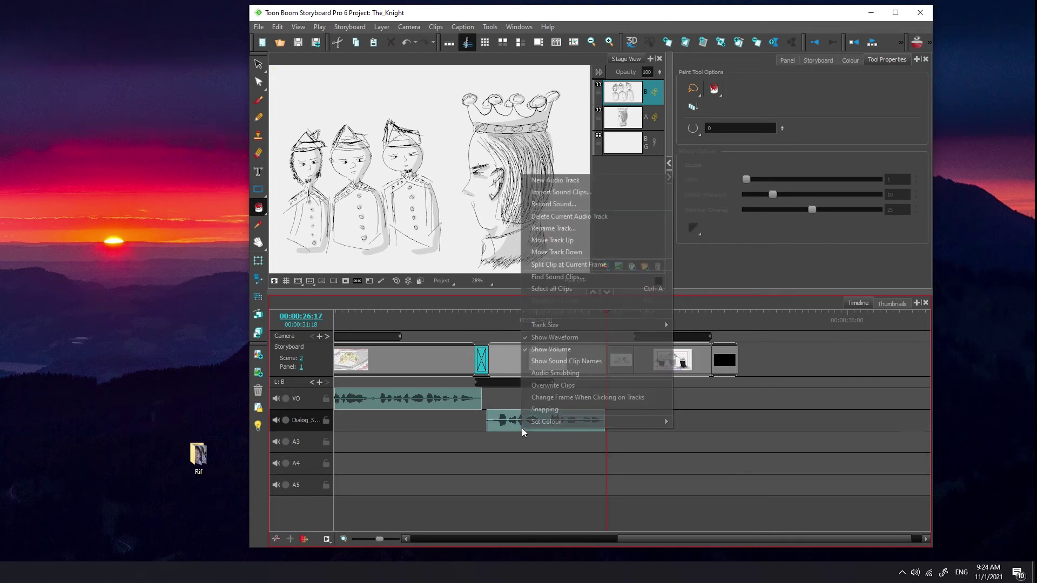
left_click(579, 348)
left_click(552, 424)
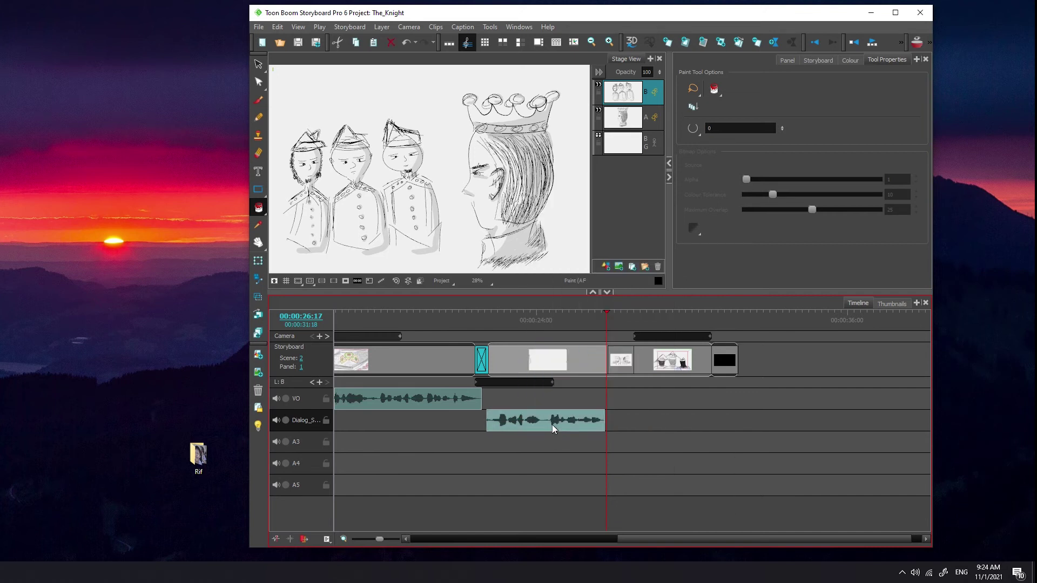
- Show the Panel view and enlarge the upper views by reducing the height of the timeline
left_click(793, 63)
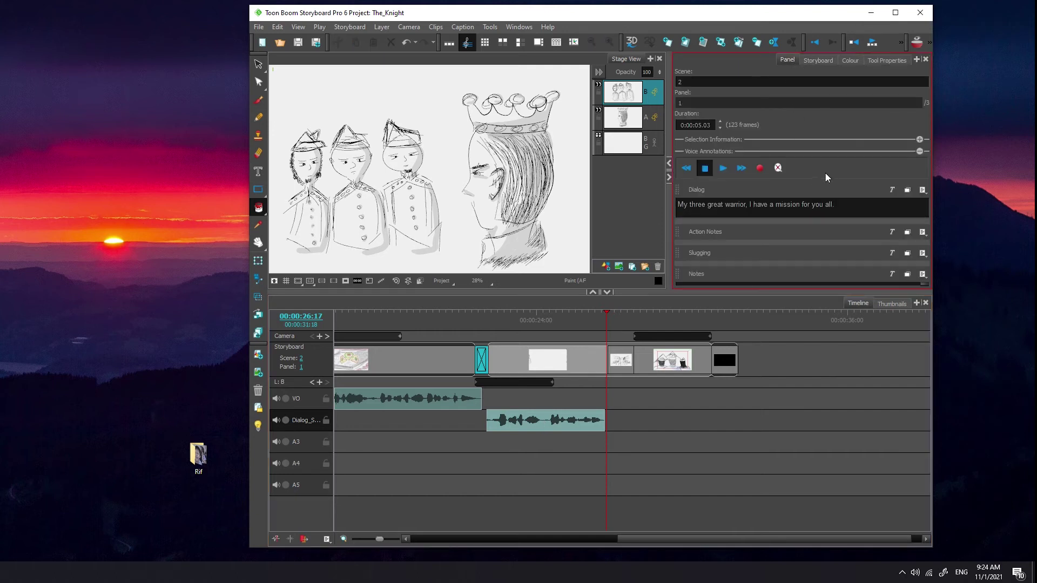
left_click_drag(748, 293, 745, 333)
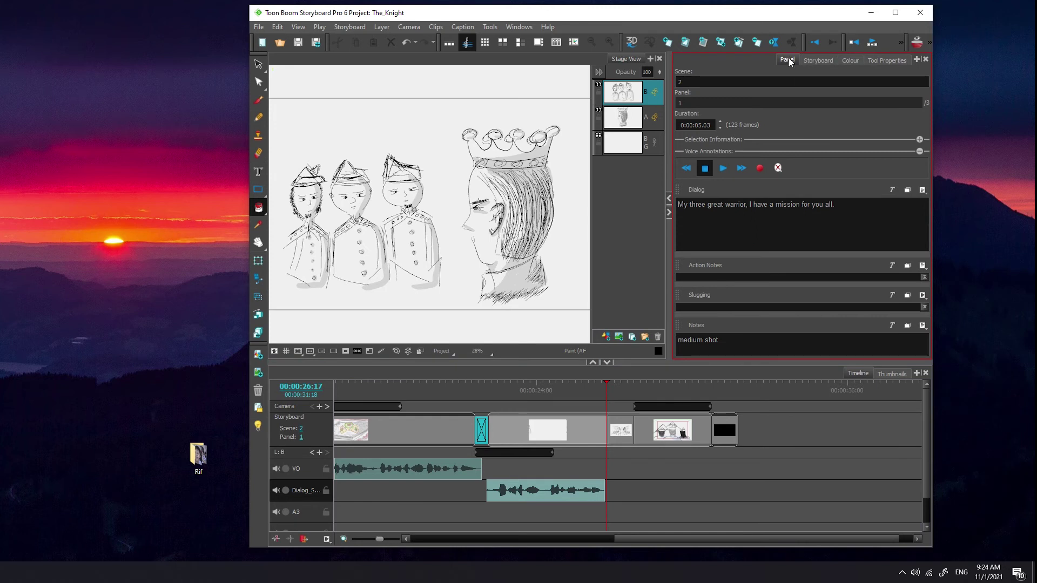
- Try splitting the Dialog_Scene_2 sound clip at 00:00:23:19 and moving its second part further along the track, and undo both changes
left_click(529, 490)
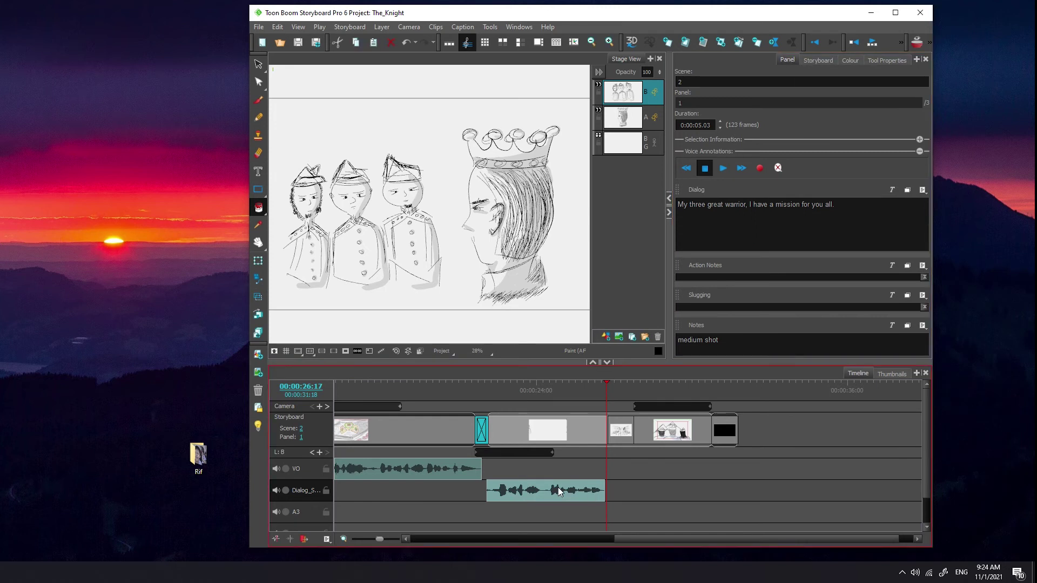
right_click(543, 488)
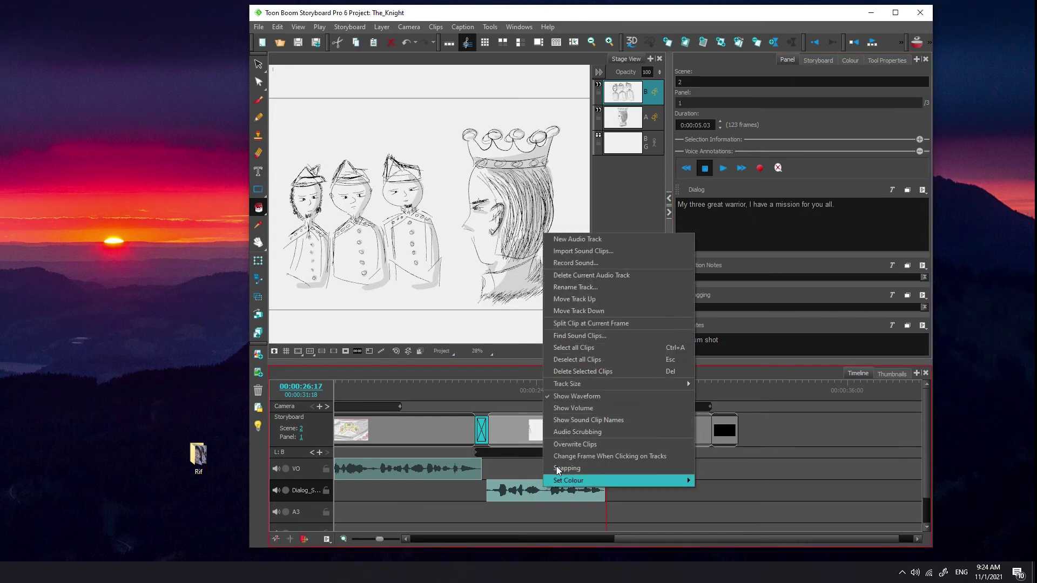
left_click(615, 323)
left_click(531, 385)
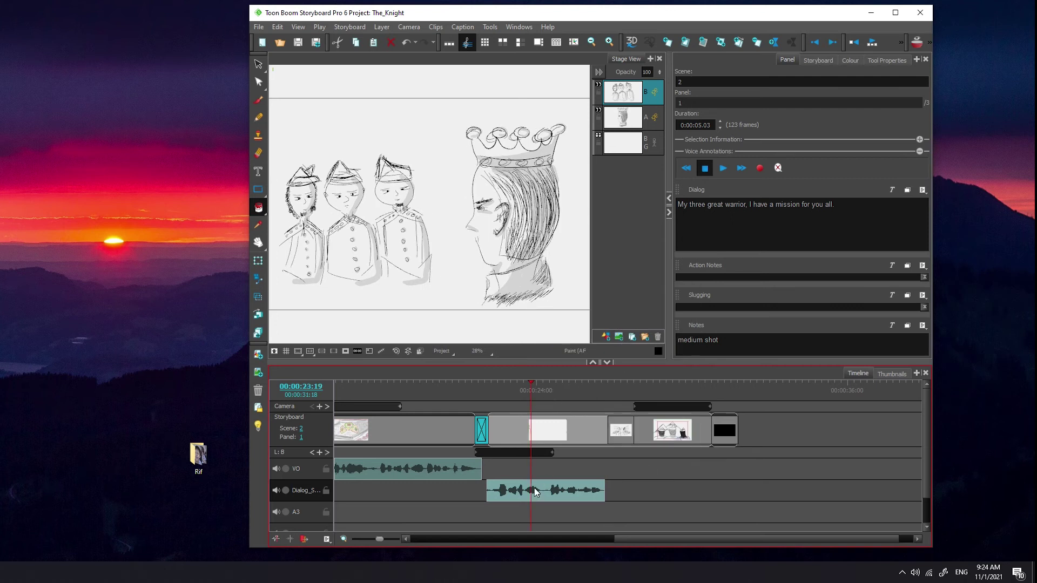
right_click(544, 492)
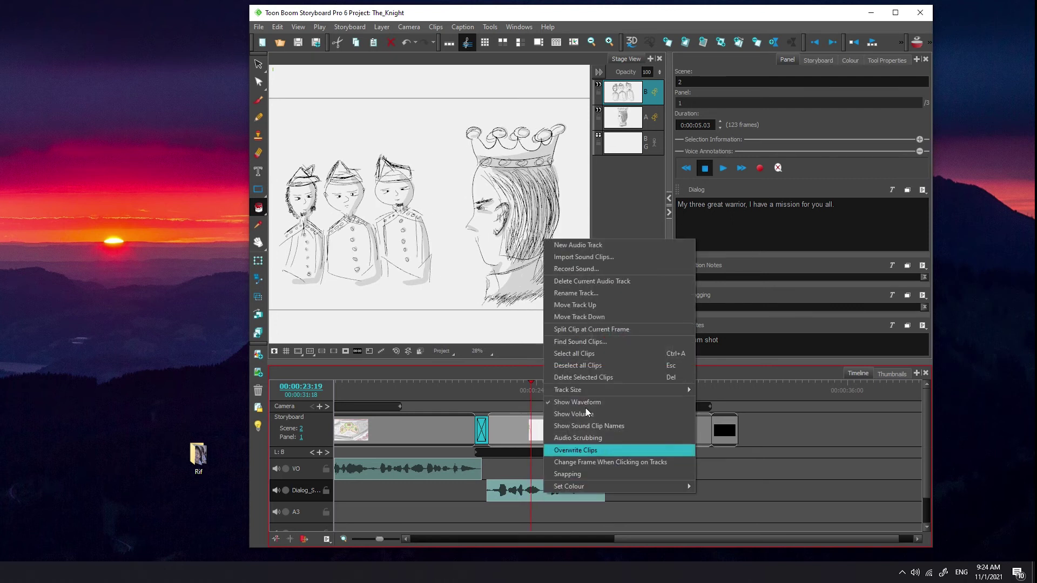
left_click(621, 329)
mouse_move(589, 499)
left_mouse_down()
mouse_move(697, 498)
mouse_move(570, 492)
left_mouse_up()
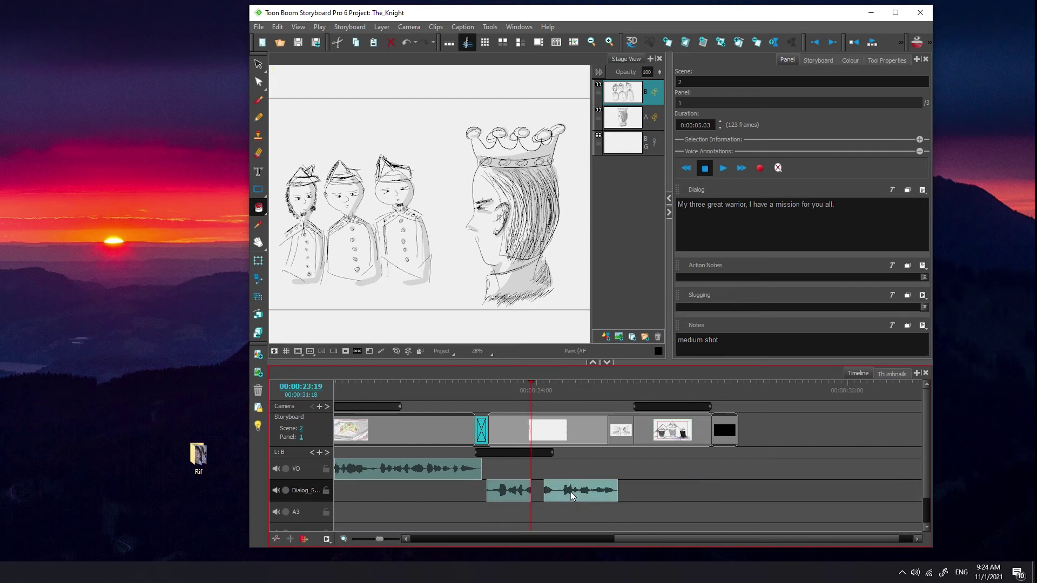
key("ctrl+z")
key("ctrl+z")
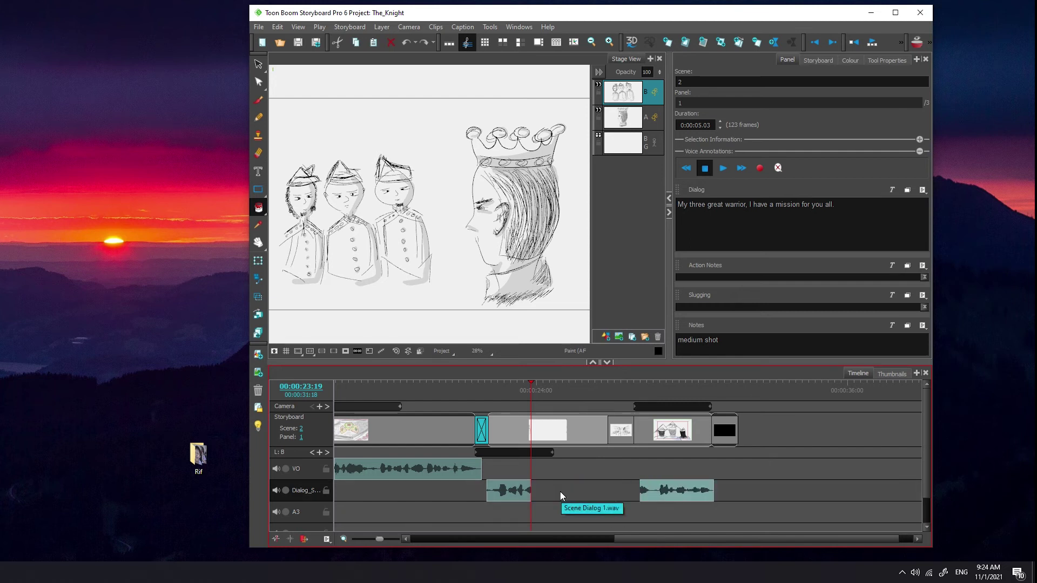
- Move the playhead to 00:00:24:08 and look through the options for the Dialog_Scene_2 sound clip
mouse_move(536, 384)
left_mouse_down()
mouse_move(565, 379)
mouse_move(544, 389)
left_mouse_up()
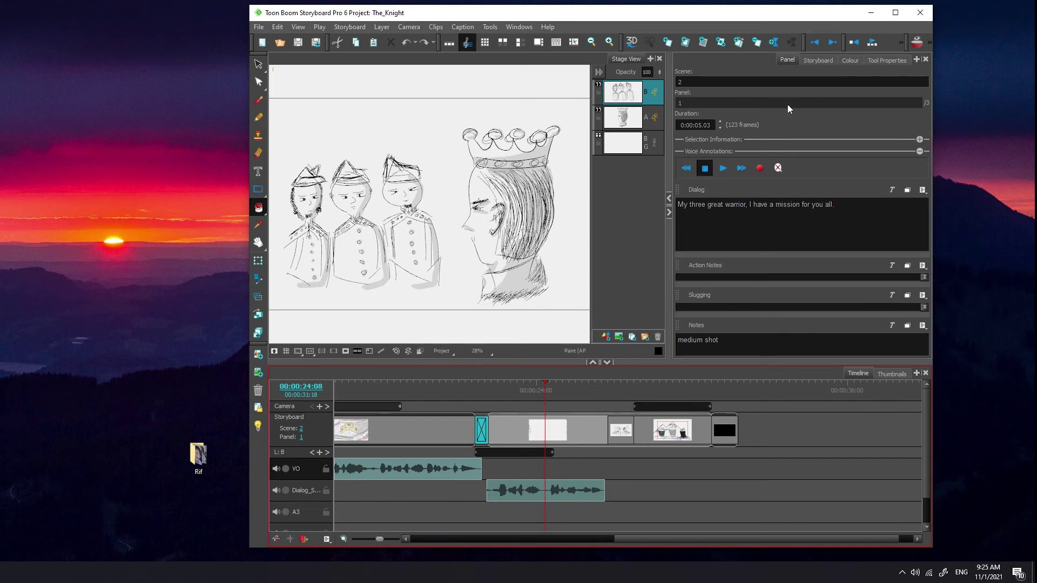
right_click(547, 485)
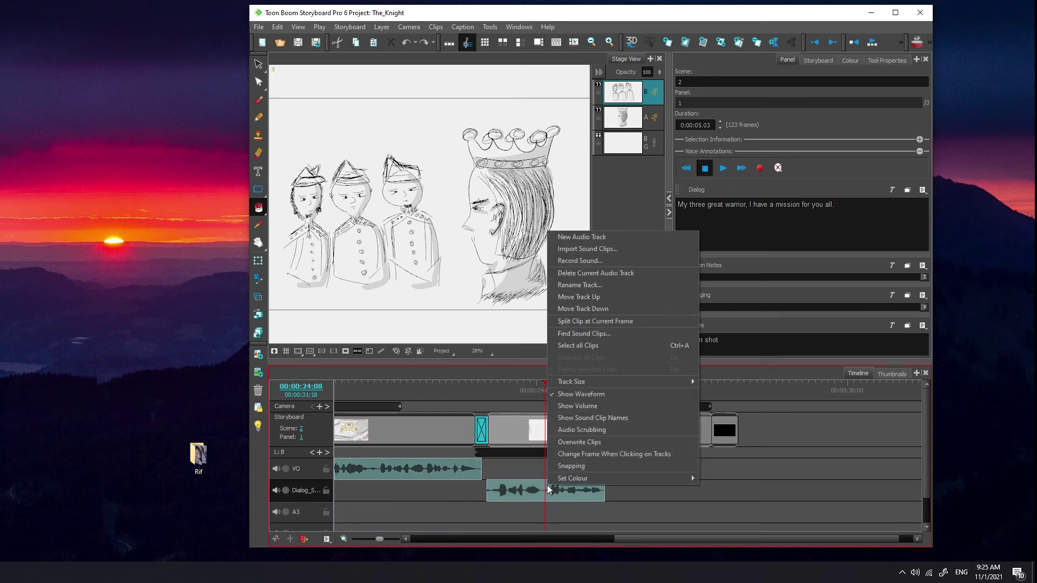
left_click(581, 394)
right_click(539, 489)
left_click(598, 474)
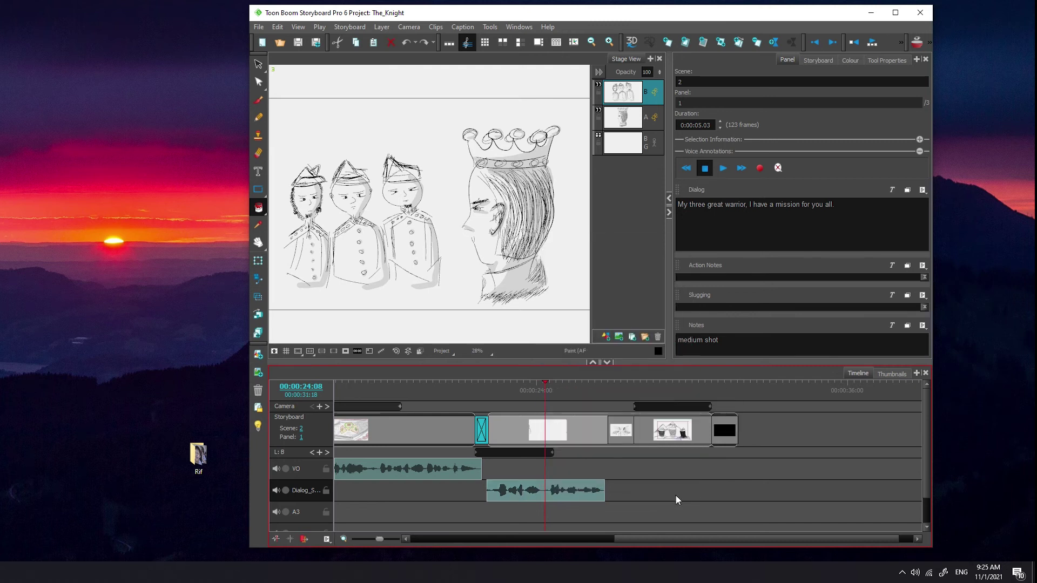
right_click(537, 491)
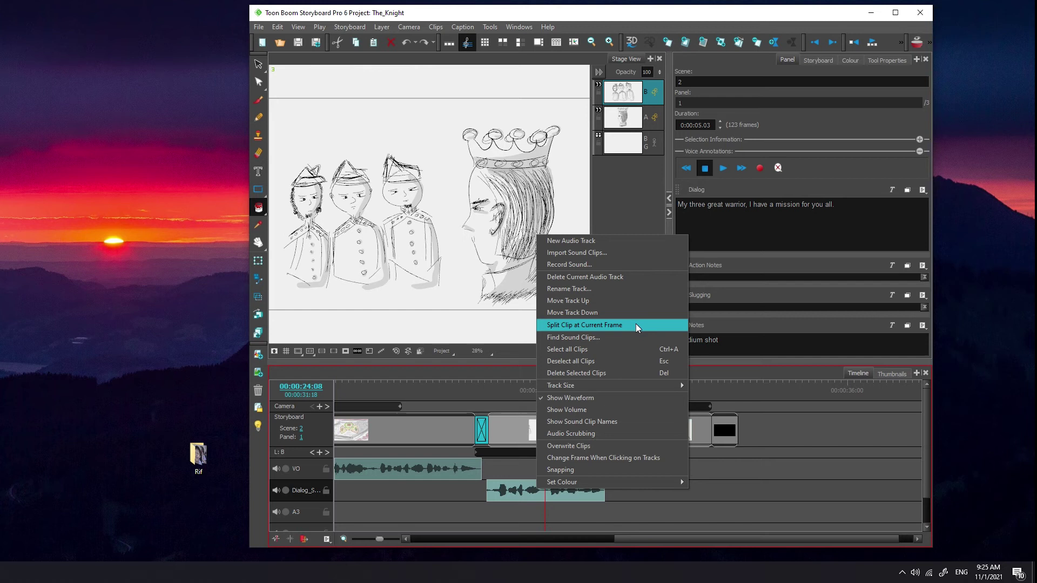
left_click(737, 484)
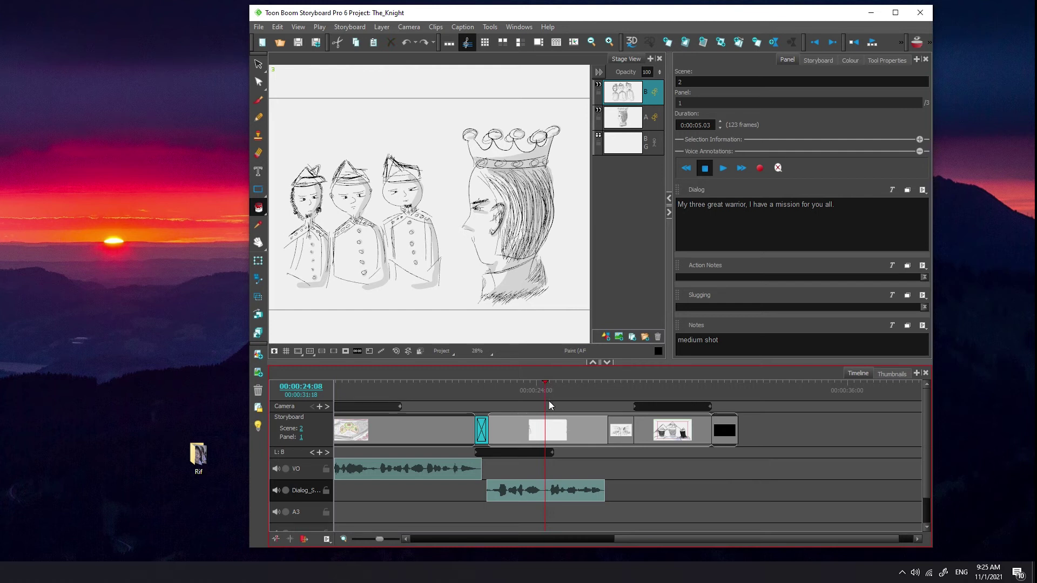
- Try splitting the Dialog_Scene_2 clip at the current frame and moving its second part further along the track, and undo the edits
left_click(538, 489)
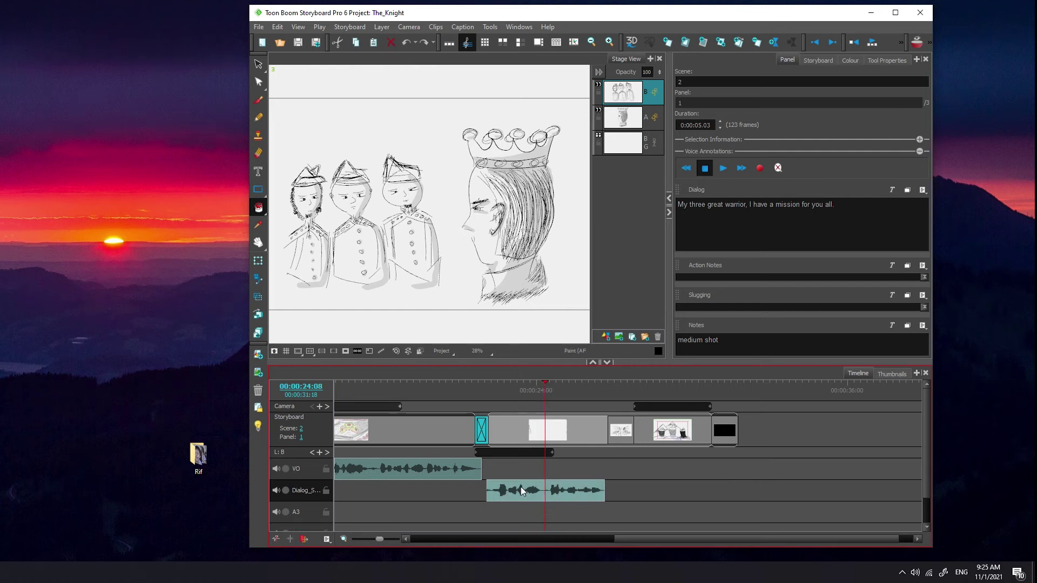
right_click(521, 487)
left_click(587, 323)
left_click_drag(624, 495, 677, 496)
mouse_move(501, 493)
left_mouse_down()
mouse_move(462, 493)
mouse_move(500, 494)
left_mouse_up()
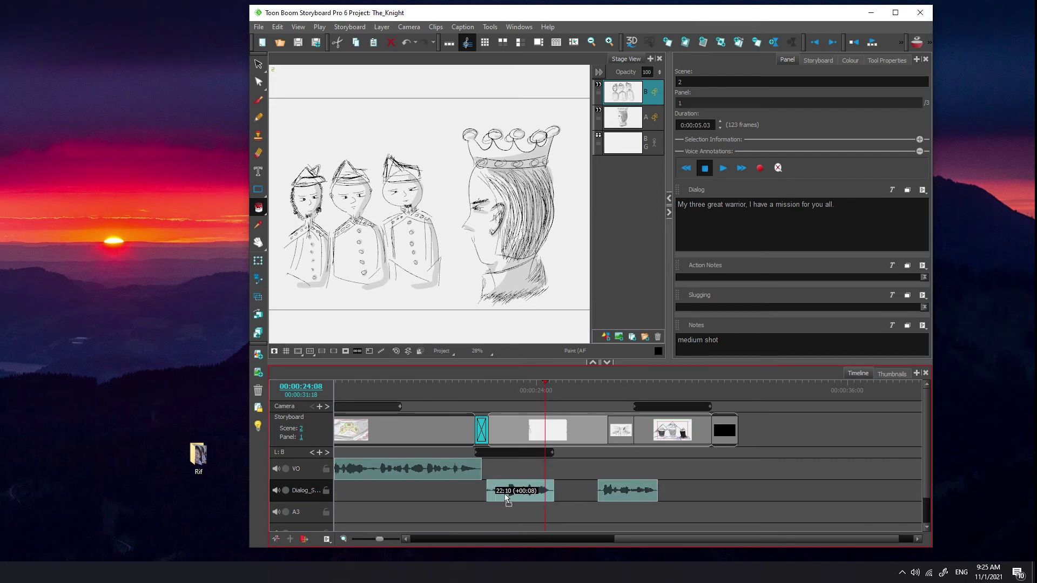
left_click(699, 501)
key("ctrl+z")
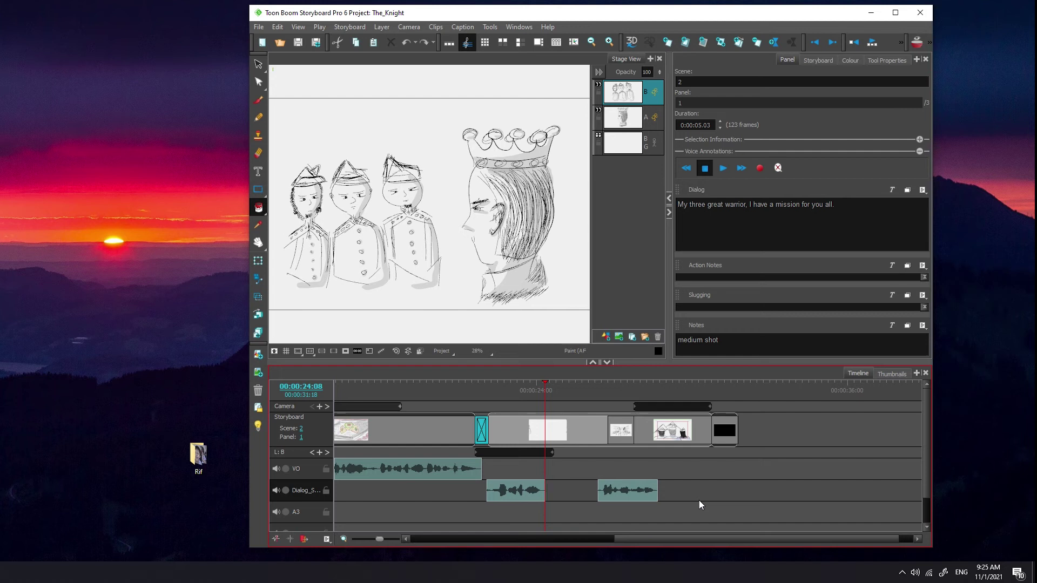
key("ctrl+z")
- Move the playhead to 00:00:26:06 and bring the whole storyboard with all five audio tracks into view on the timeline
left_click_drag(546, 387, 594, 388)
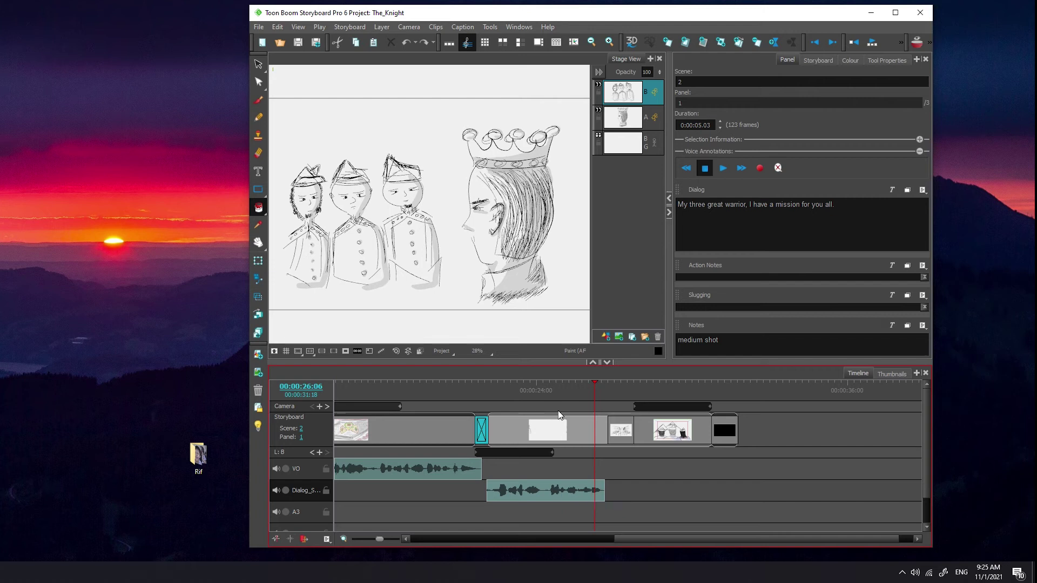
scroll(592, 406, "right", 1)
scroll(601, 481, "left", 4)
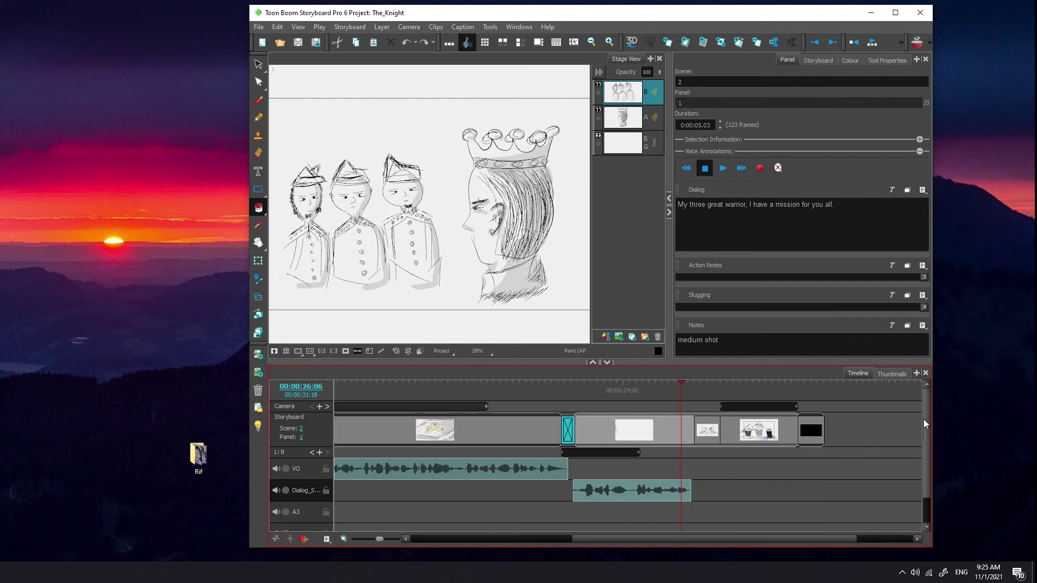
scroll(924, 420, "down", 2)
left_click_drag(758, 535, 712, 534)
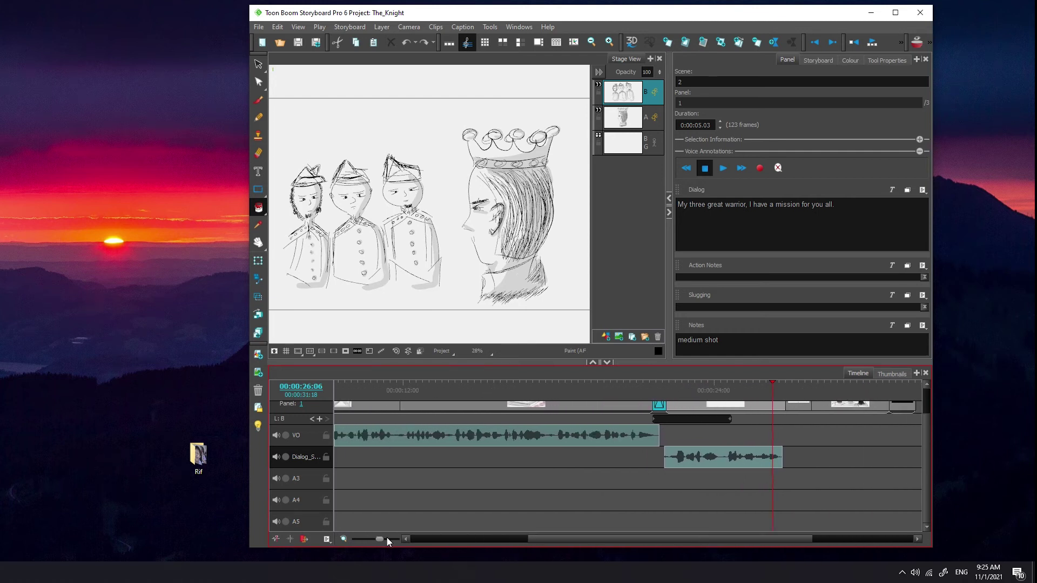
left_click_drag(374, 537, 371, 537)
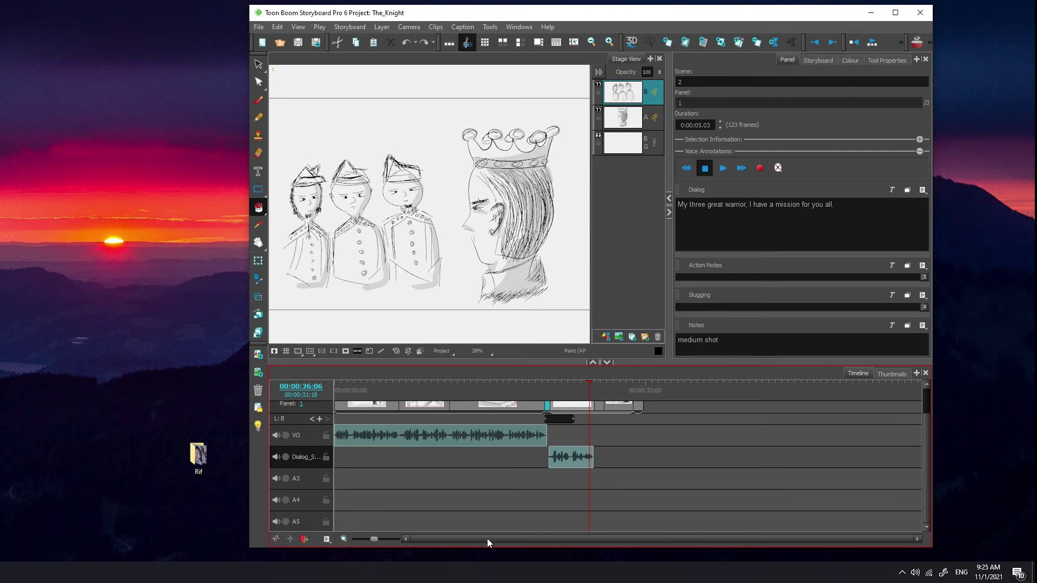
- Review the panels against the VO and dialog clips at 00:00:09:17, 00:00:24:10 and 00:00:07:04, with track A3 selected
left_click(311, 485)
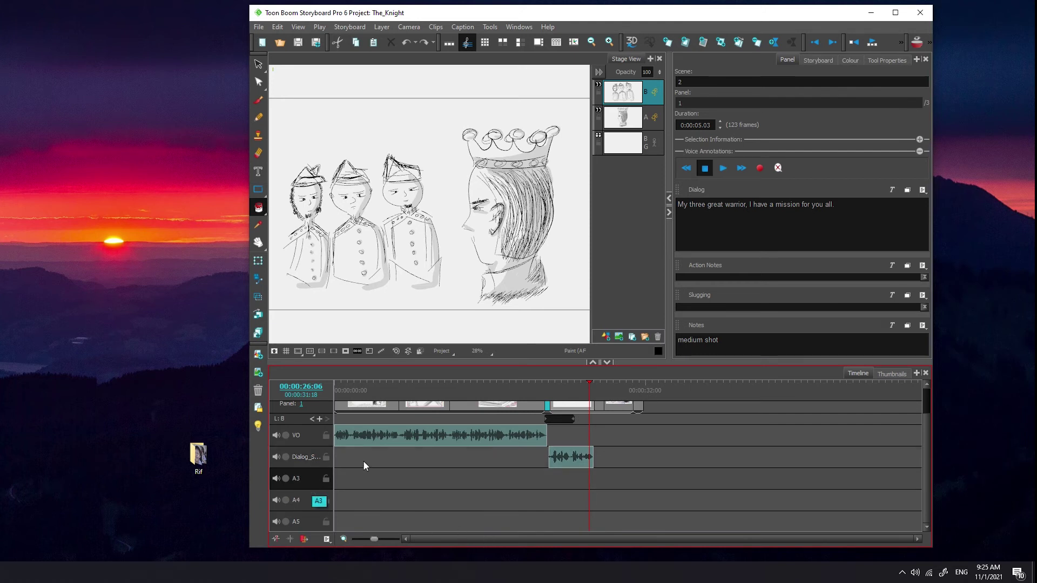
left_click(368, 384)
left_click_drag(368, 384, 428, 392)
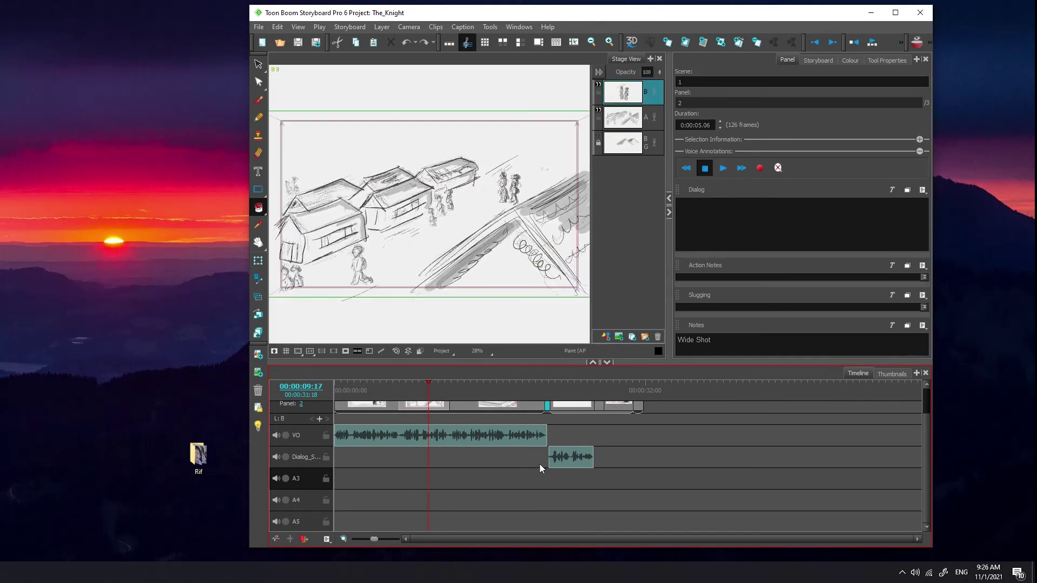
left_click_drag(925, 427, 927, 403)
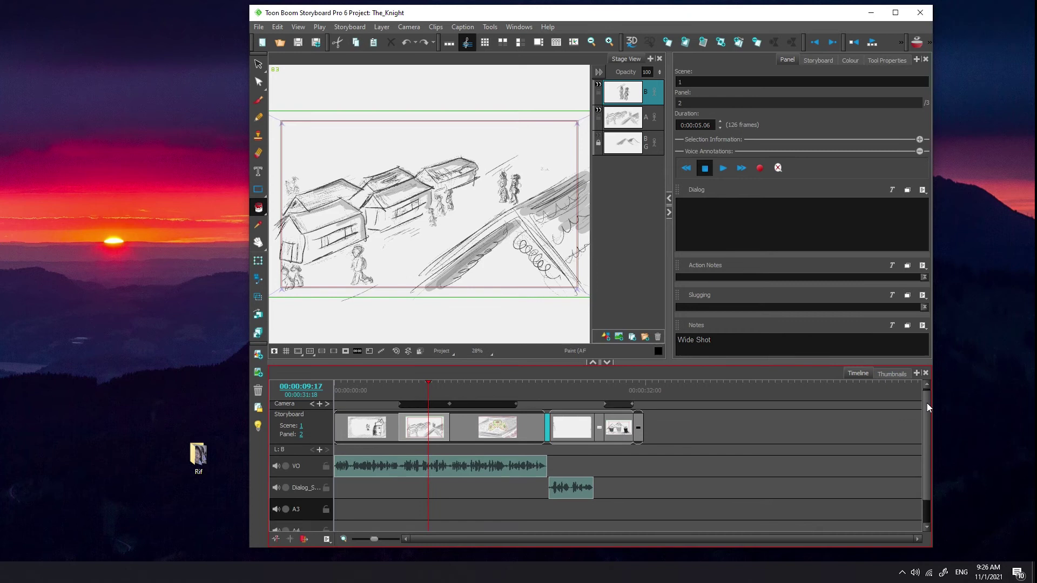
left_click(574, 383)
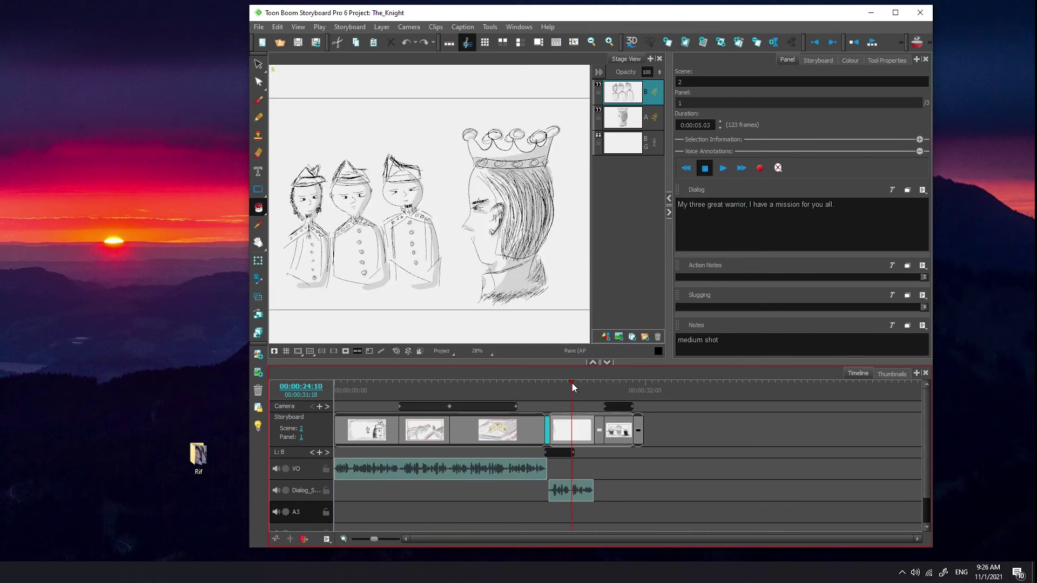
left_click(403, 387)
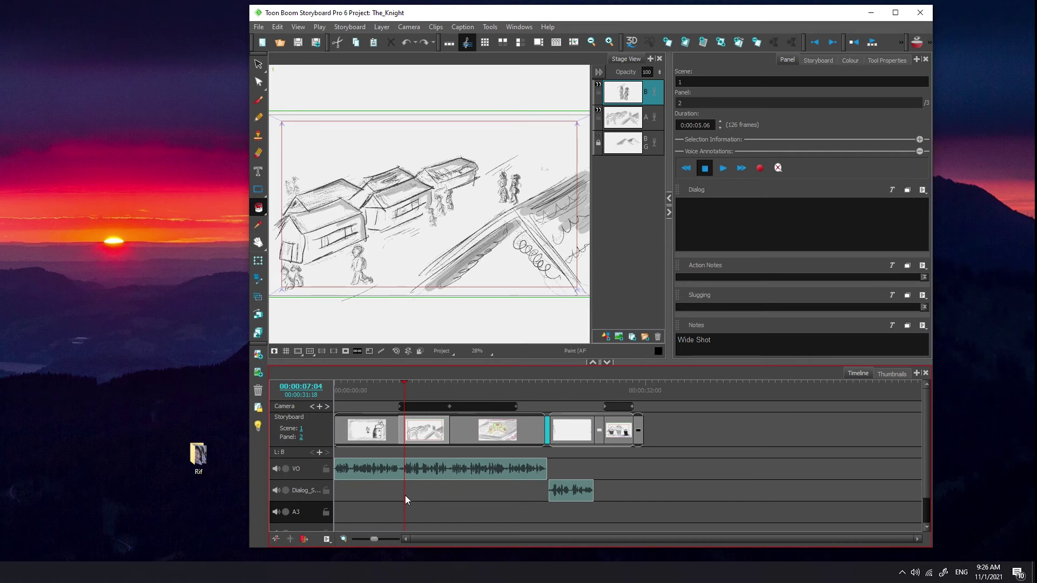
- Rename the audio track A3 as "Music background"
right_click(296, 515)
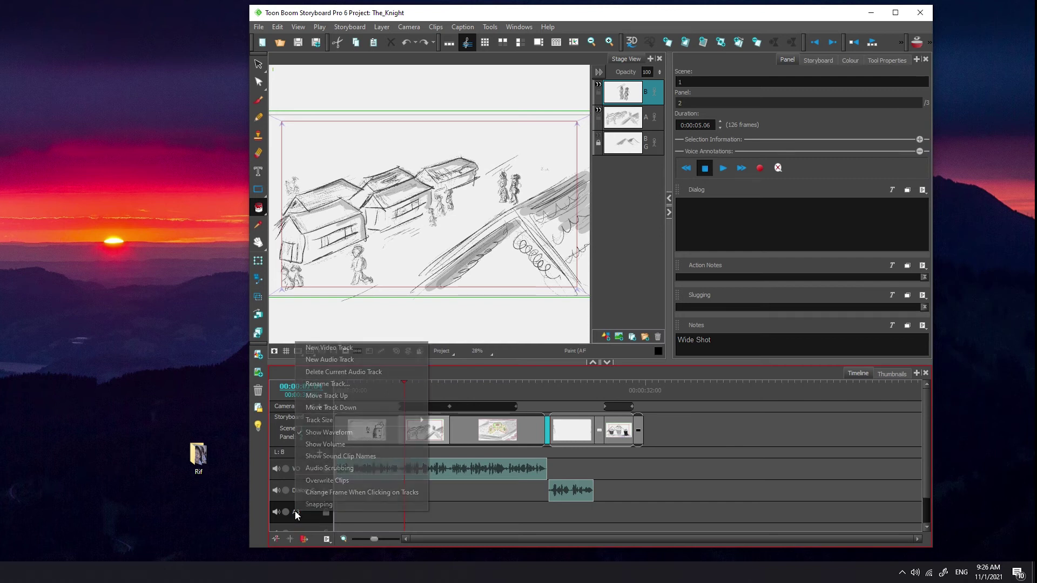
left_click(316, 433)
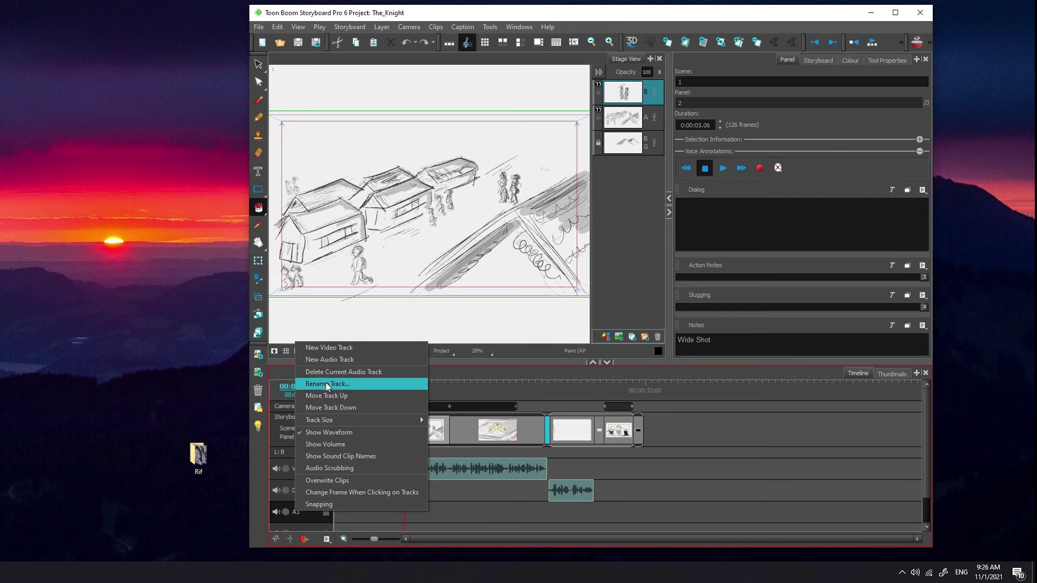
left_click(324, 384)
type("Music")
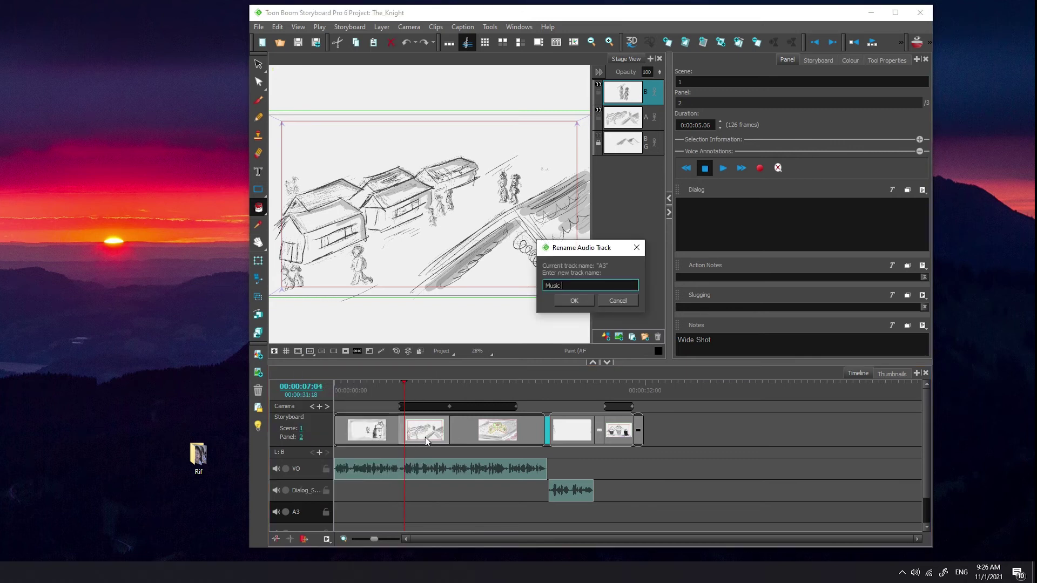
type(" background")
left_click(574, 300)
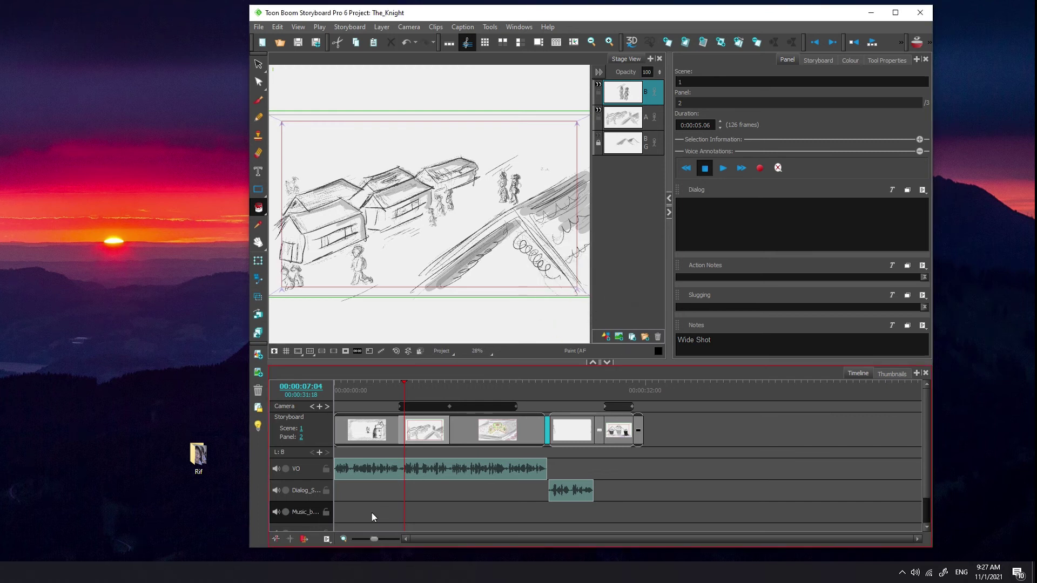
- Move the playhead to 00:00:05:10 and start a sound clip import into the current audio track that overwrites existing sound clips
mouse_move(405, 384)
left_mouse_down()
mouse_move(354, 385)
mouse_move(386, 387)
left_mouse_up()
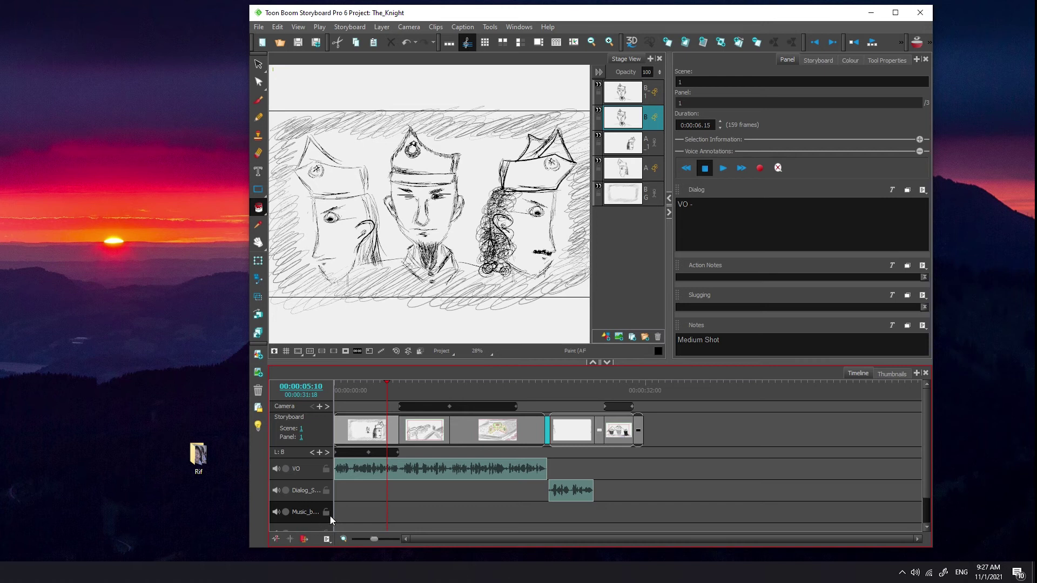
right_click(363, 509)
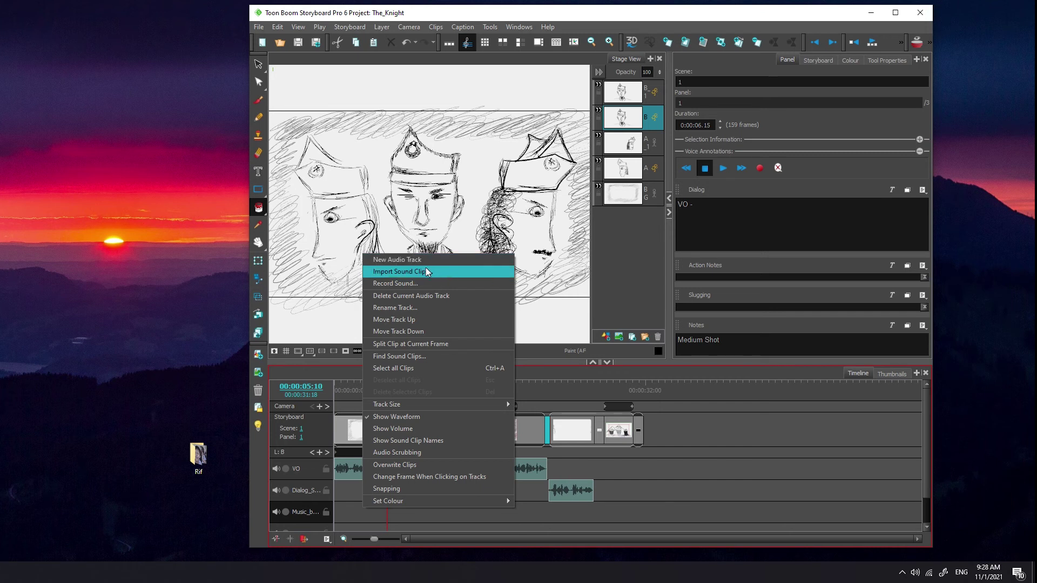
left_click(455, 271)
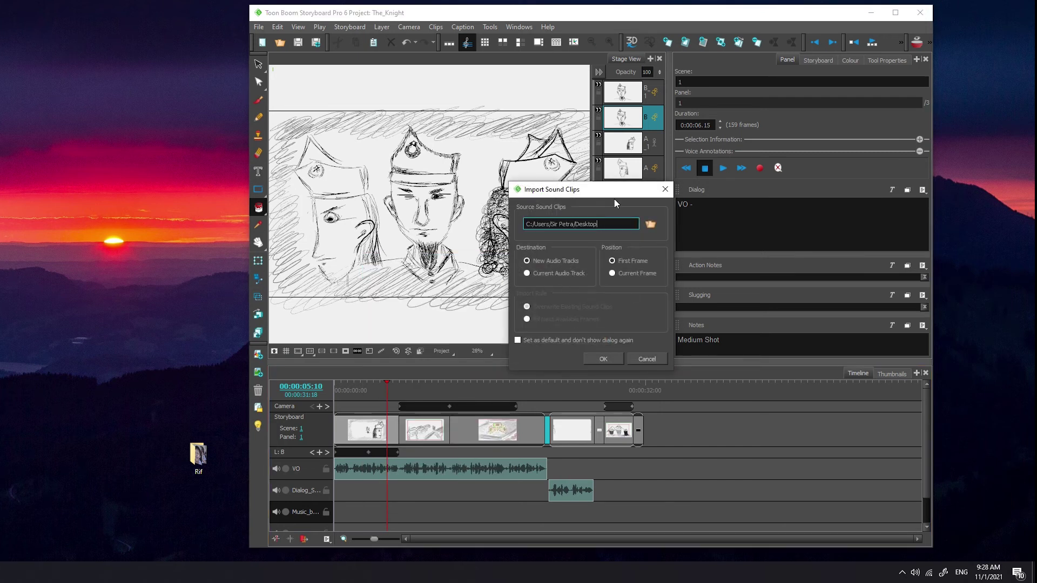
left_click_drag(606, 195, 771, 182)
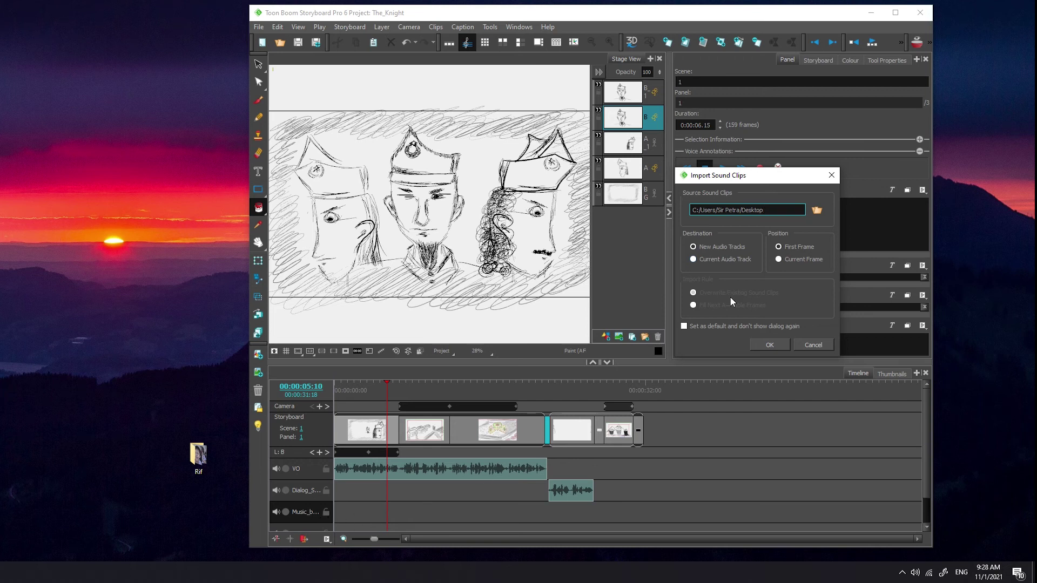
left_click(707, 260)
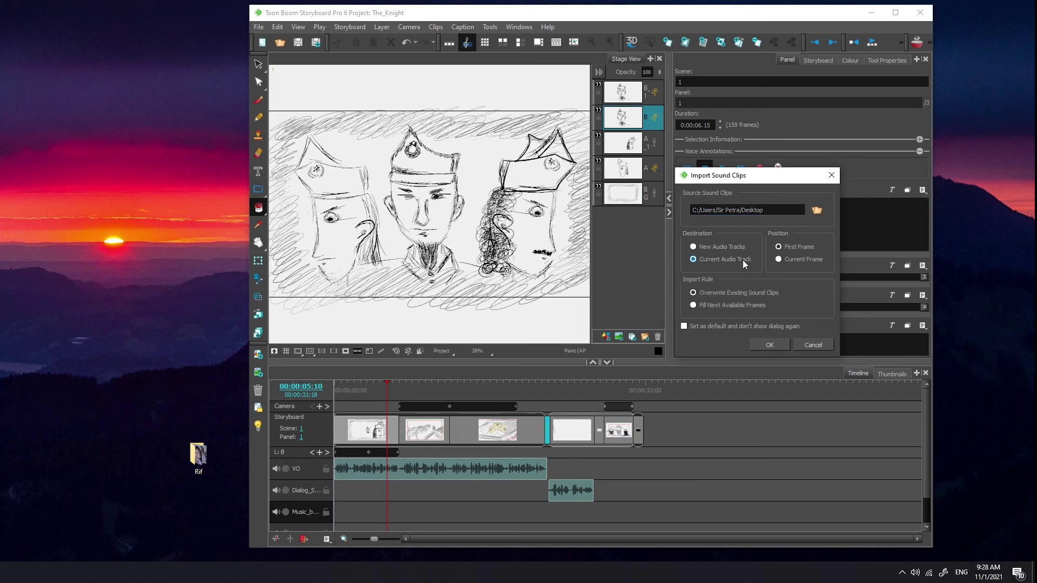
left_click(710, 294)
left_click(819, 210)
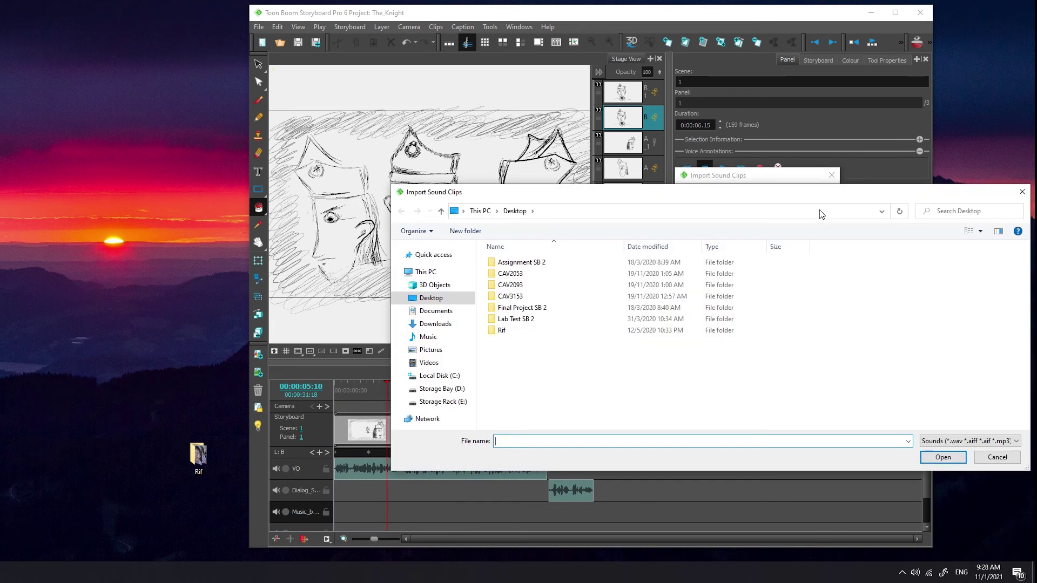
- Check the supported sound file types and look through the Music and iTunes folders for a sound clip
left_click_drag(852, 194, 709, 192)
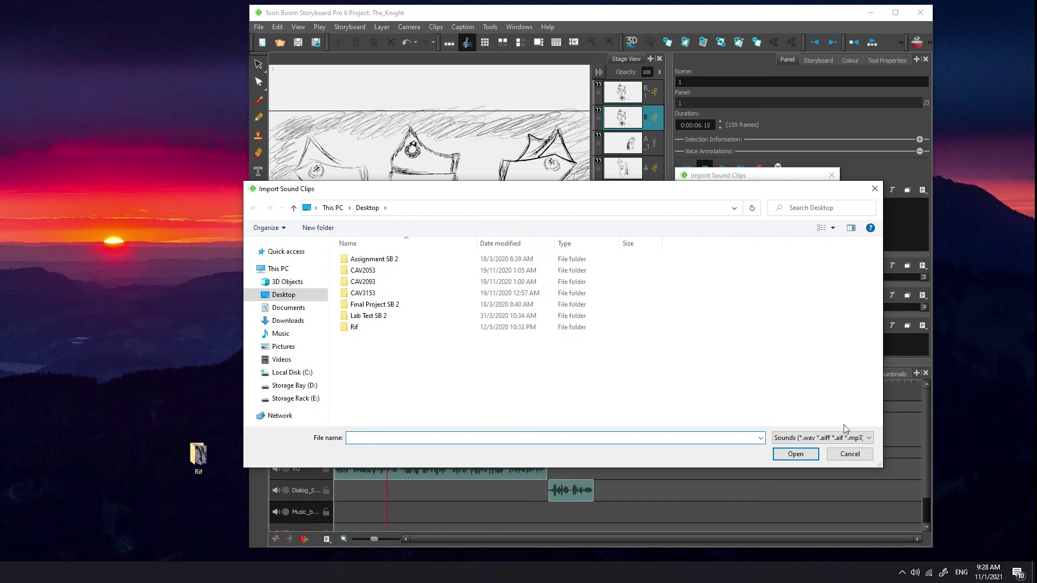
left_click(868, 438)
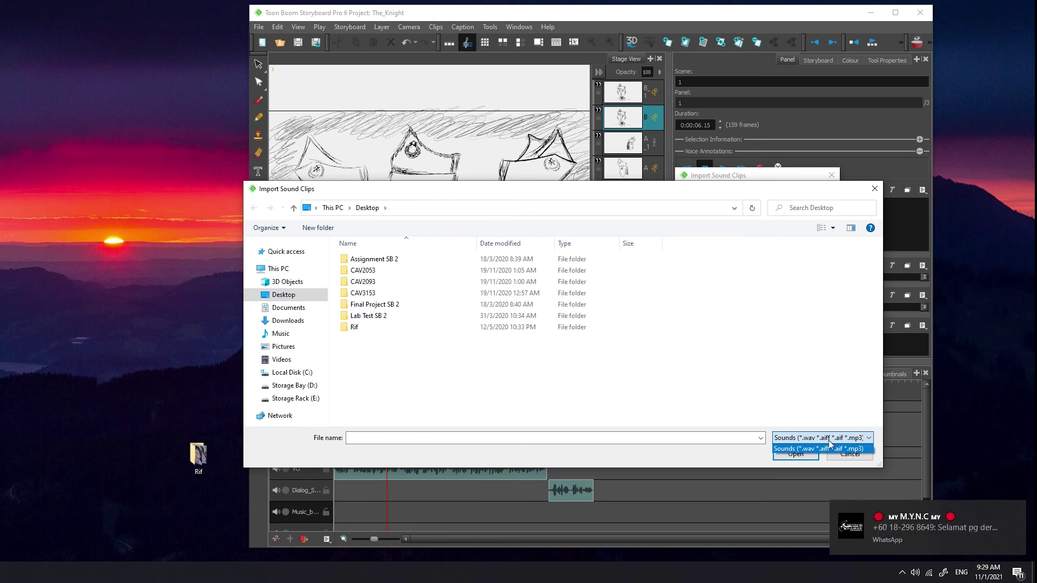
left_click(293, 336)
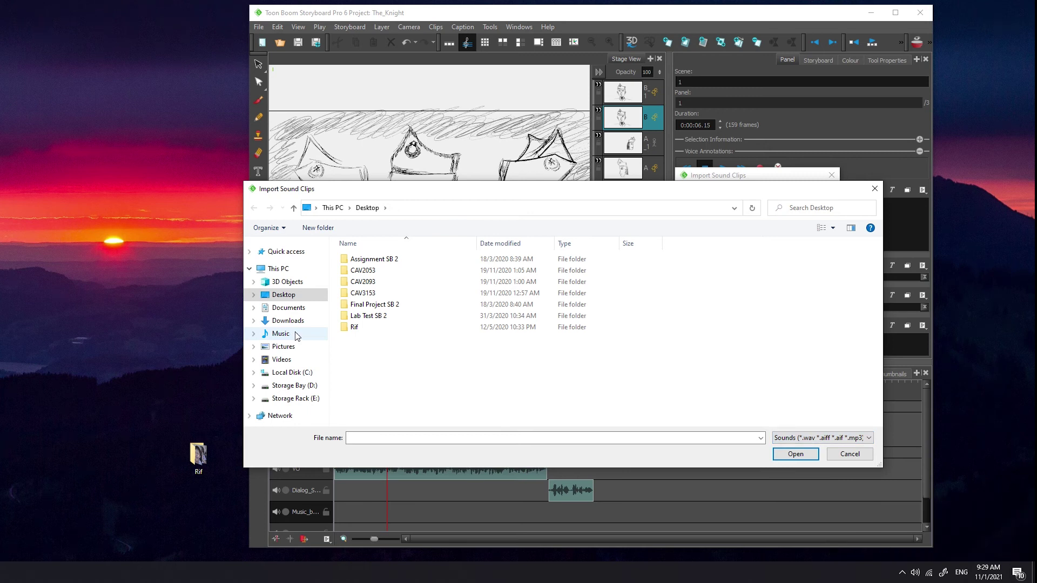
left_click(308, 346)
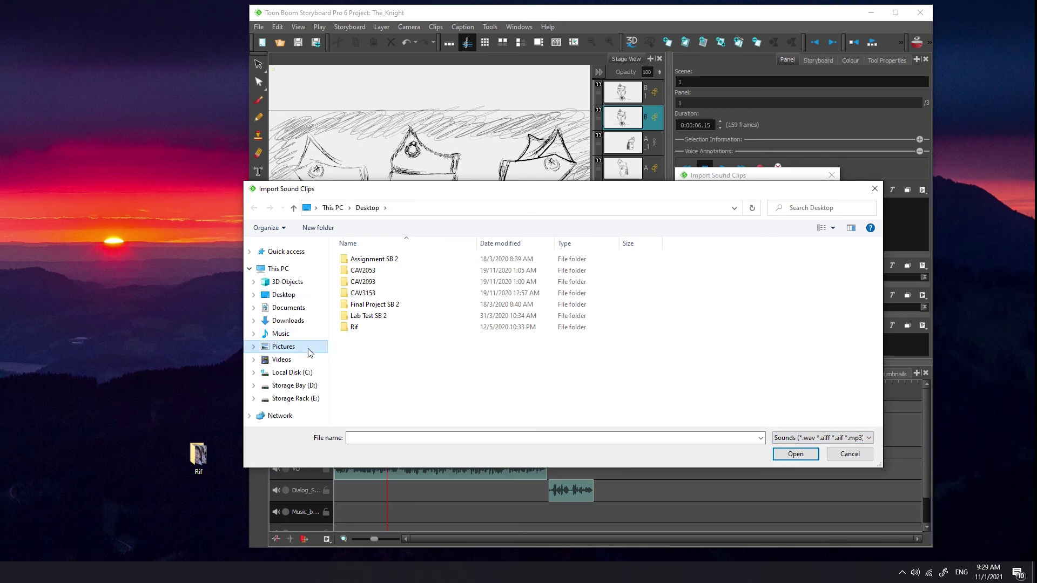
key("Down")
left_click(306, 345)
left_click(306, 336)
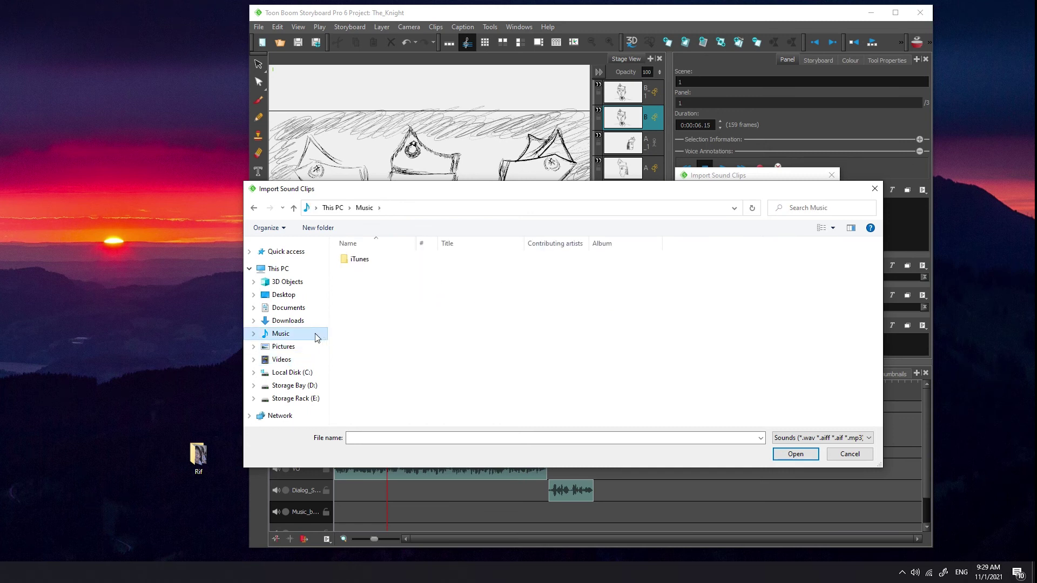
double_click(358, 260)
double_click(368, 260)
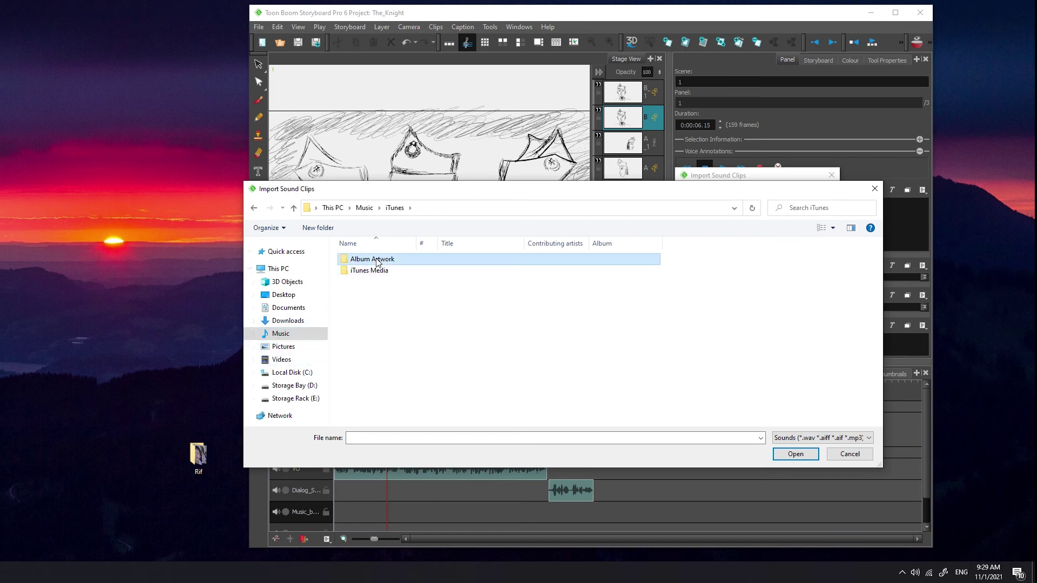
- Look through the Pictures, Music and Documents folders for a sound clip and cancel the file selection
left_click(311, 345)
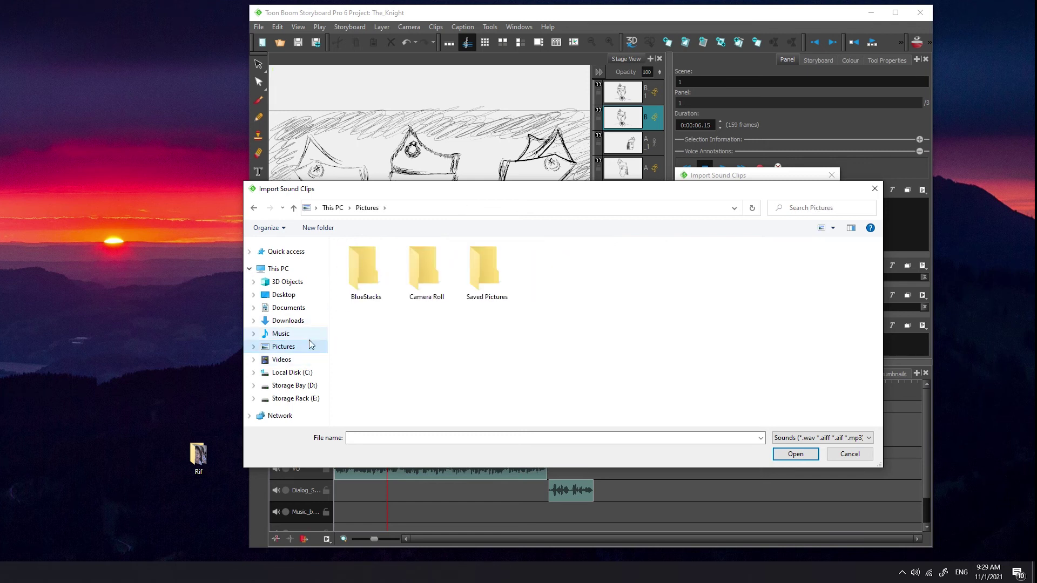
left_click(309, 333)
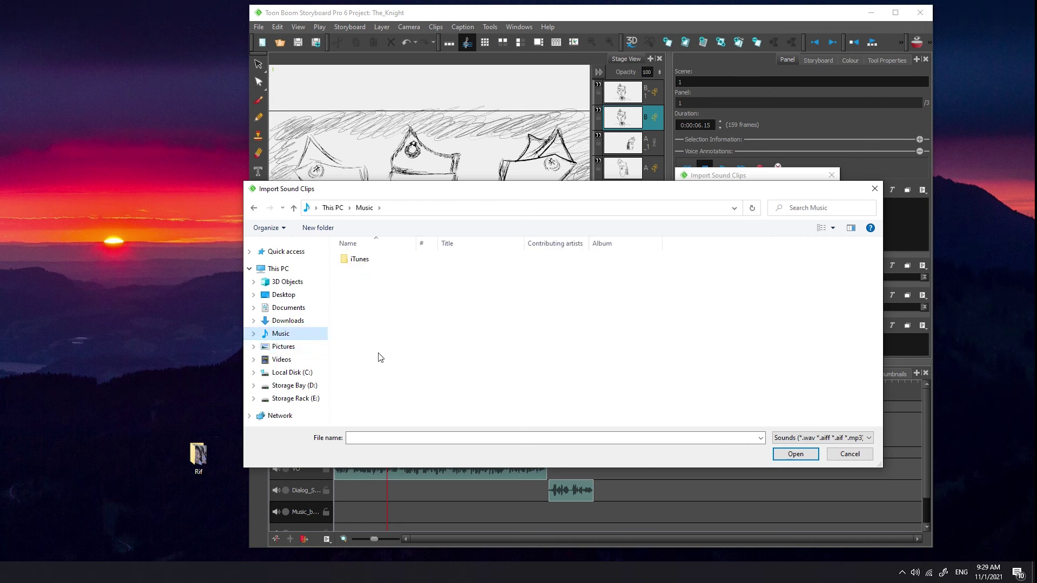
left_click(316, 310)
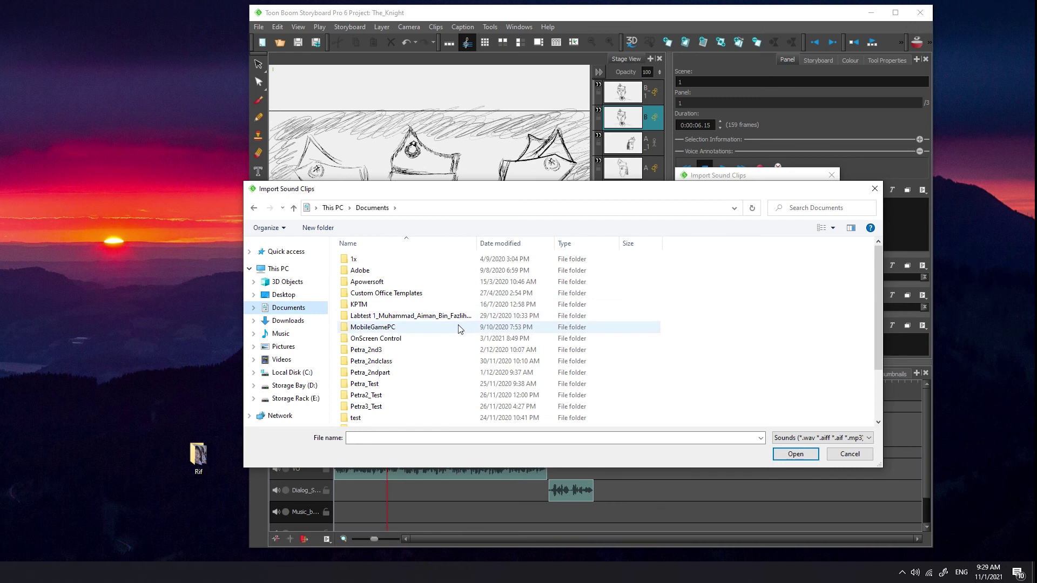
scroll(458, 326, "down", 1)
scroll(459, 329, "up", 1)
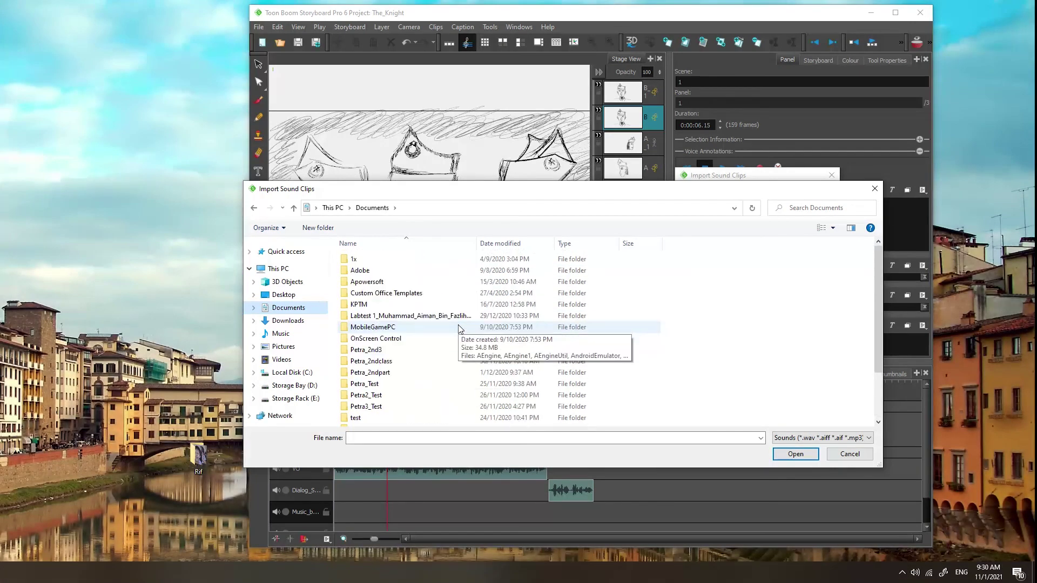
left_click(314, 321)
left_click(306, 346)
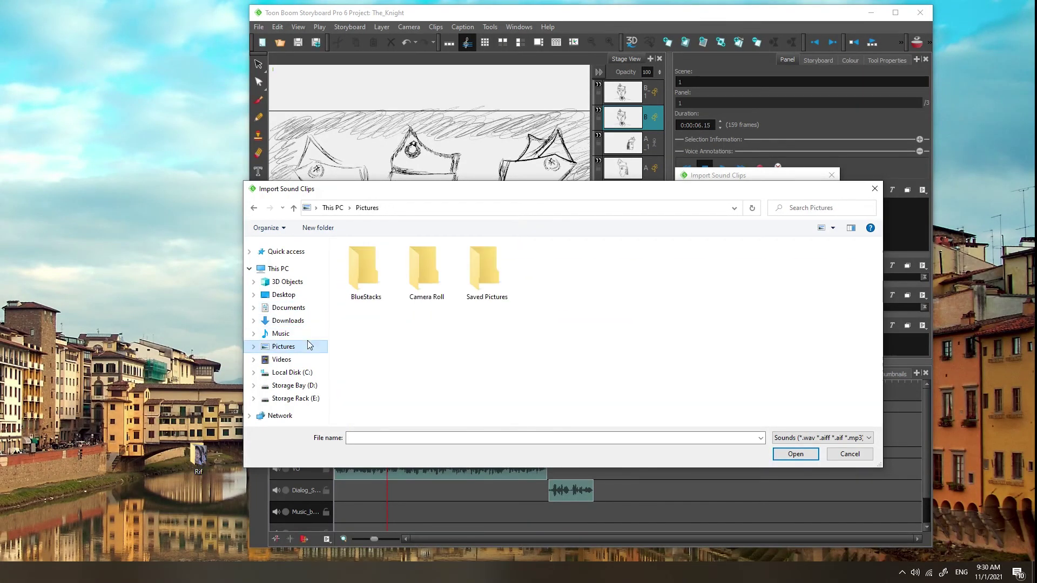
left_click(311, 332)
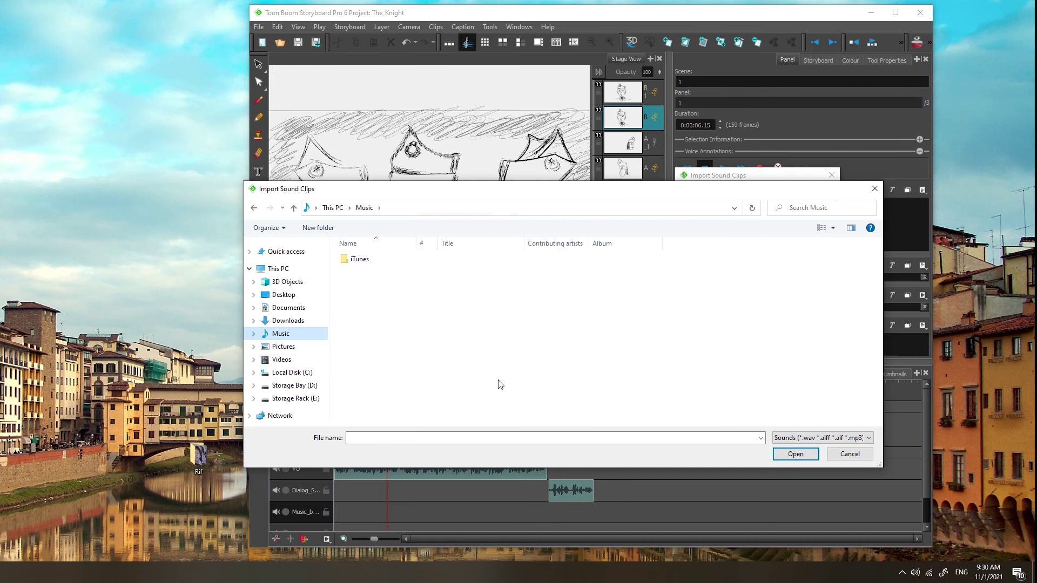
left_click(849, 454)
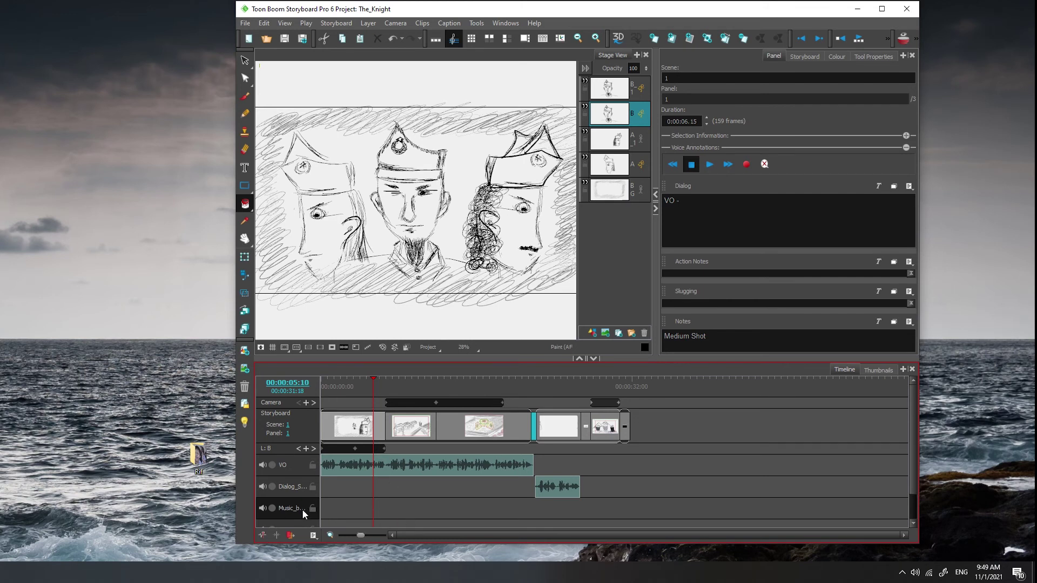
- Import videoplayback-16.mp3 from Downloads into the current music track at the first frame, filling the next available frames
right_click(361, 513)
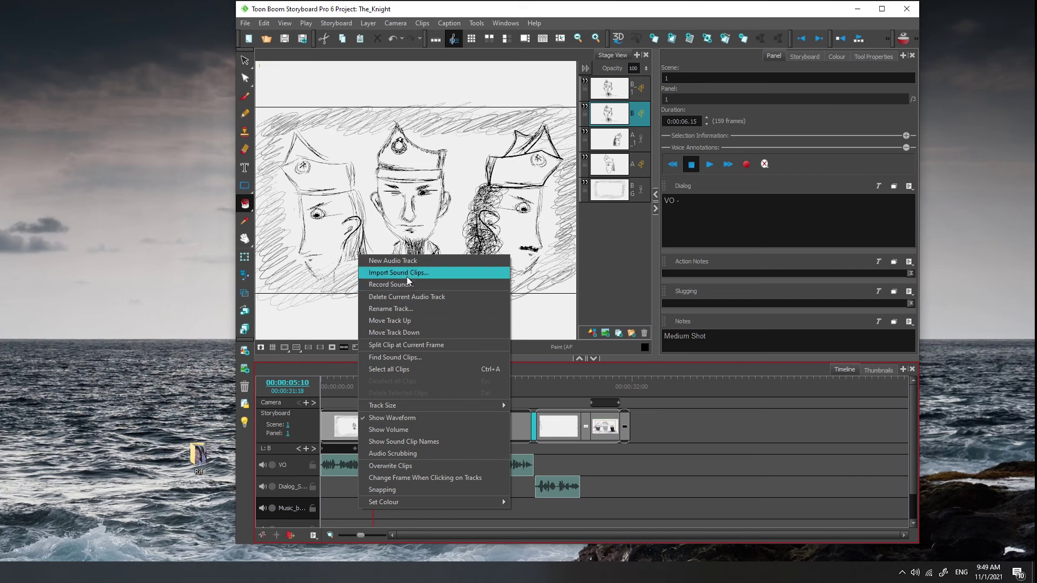
left_click(458, 272)
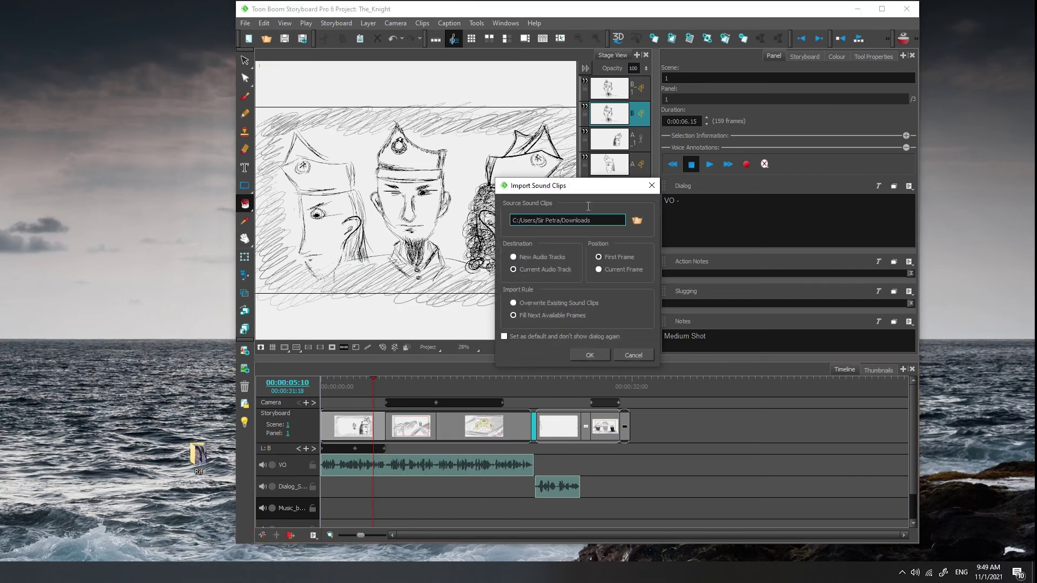
left_click_drag(590, 186, 756, 166)
left_click(707, 237)
left_click(696, 250)
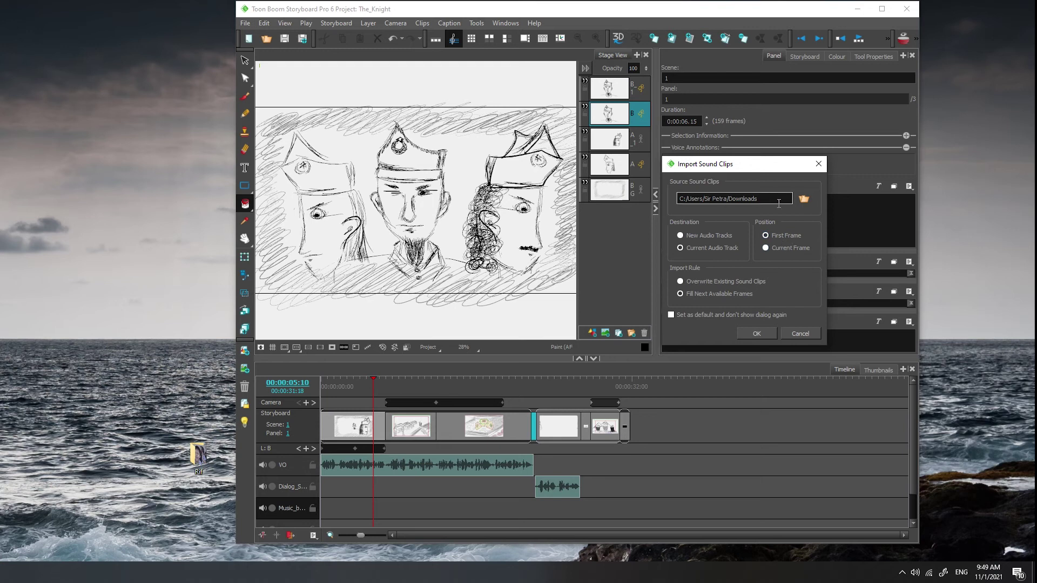
left_click(804, 200)
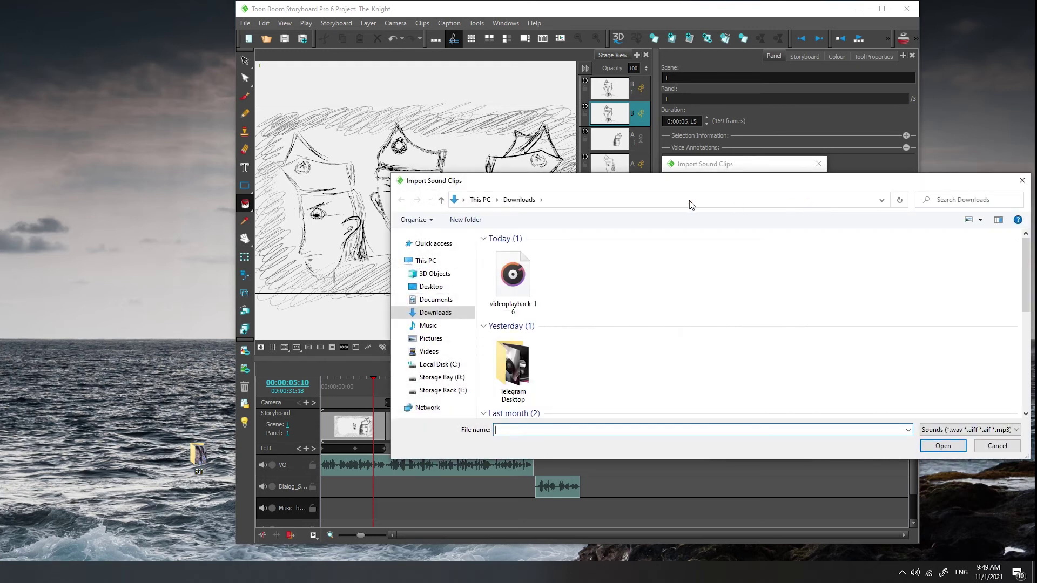
left_click(513, 274)
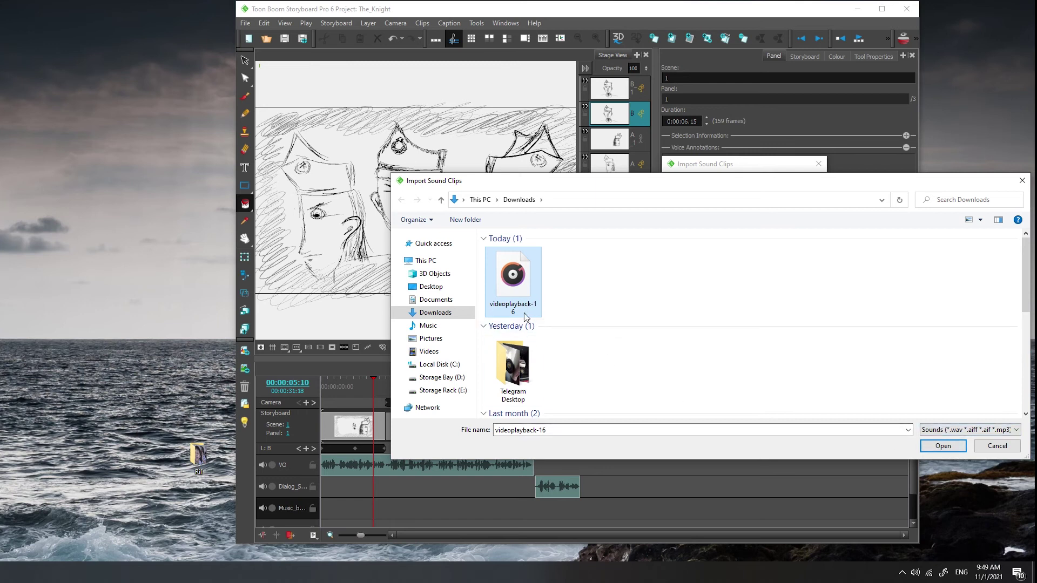
left_click(943, 446)
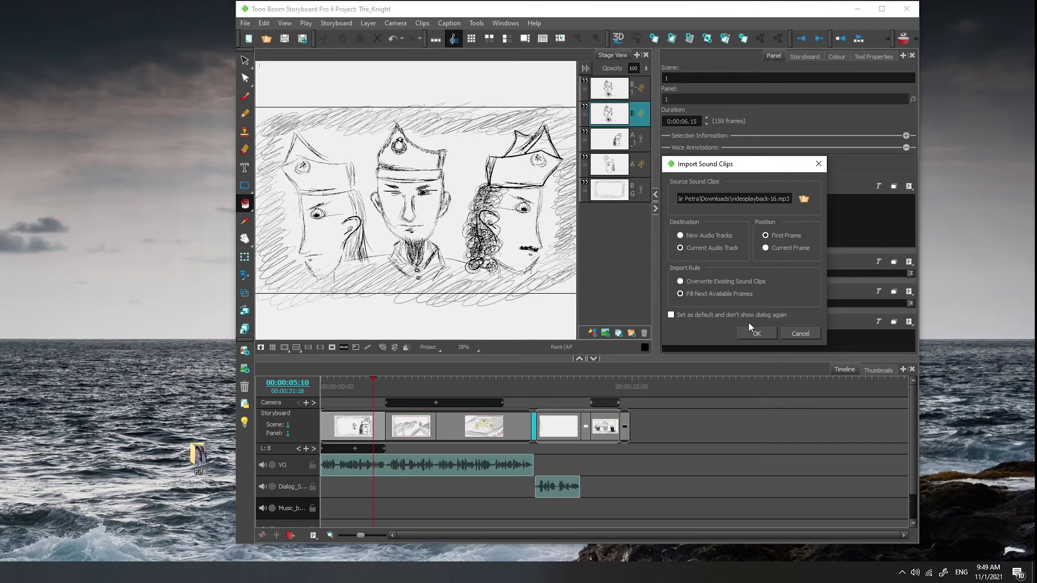
left_click(757, 334)
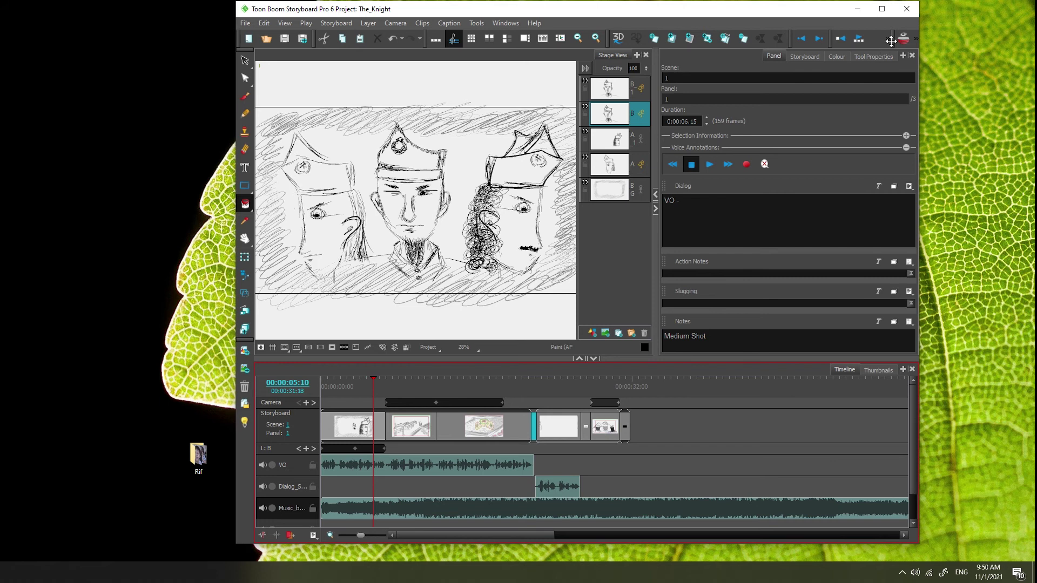
left_click_drag(890, 41, 846, 64)
mouse_move(886, 40)
left_mouse_down()
mouse_move(869, 70)
mouse_move(879, 41)
left_mouse_up()
left_click_drag(886, 44, 872, 60)
mouse_move(858, 59)
left_mouse_down()
mouse_move(866, 47)
mouse_move(862, 65)
left_mouse_up()
left_click(858, 57)
- Review the panels against the music, VO and dialog clips at 00:00:06:12, 00:00:10:22, 00:00:24:06 and 00:00:23:13
mouse_move(374, 379)
left_mouse_down()
mouse_move(556, 382)
mouse_move(384, 382)
left_mouse_up()
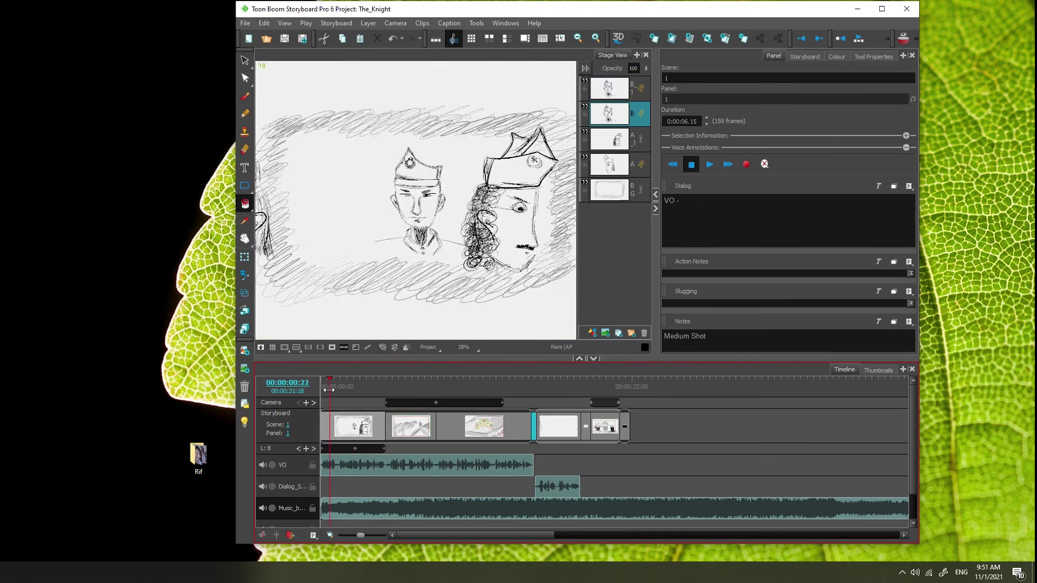
left_click_drag(356, 510, 465, 516)
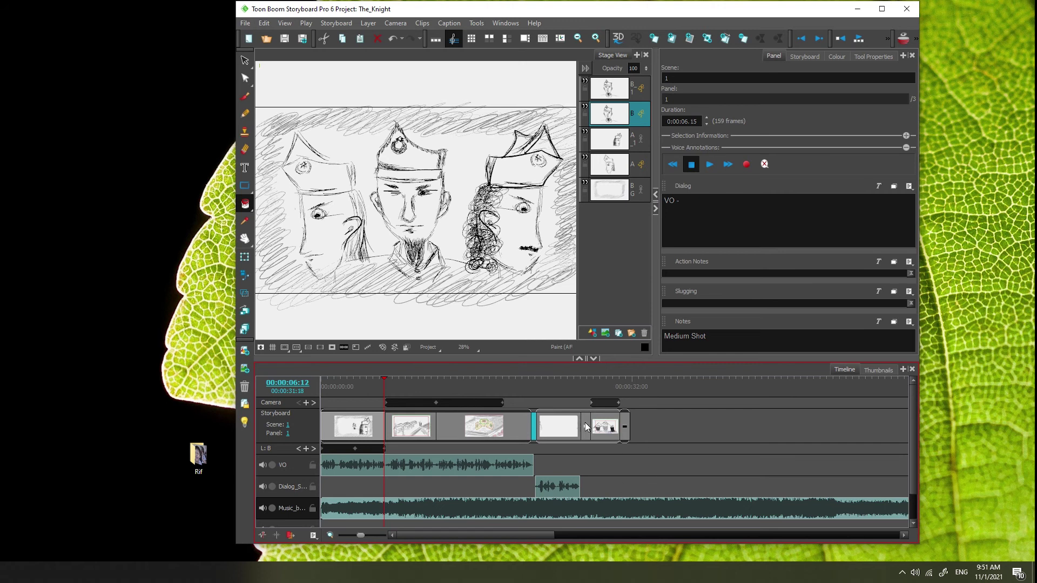
left_click_drag(386, 377, 424, 452)
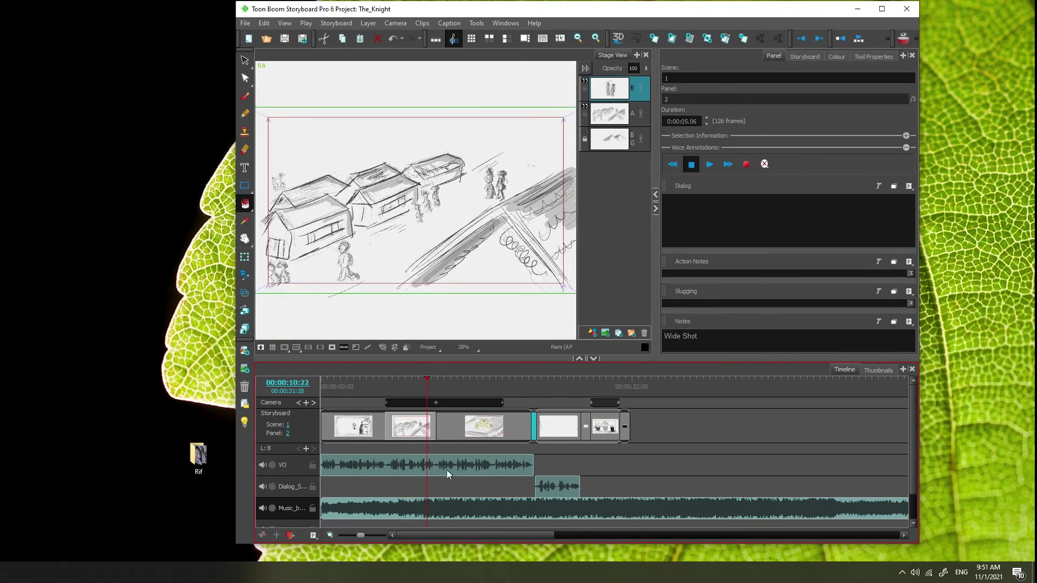
left_click(561, 384)
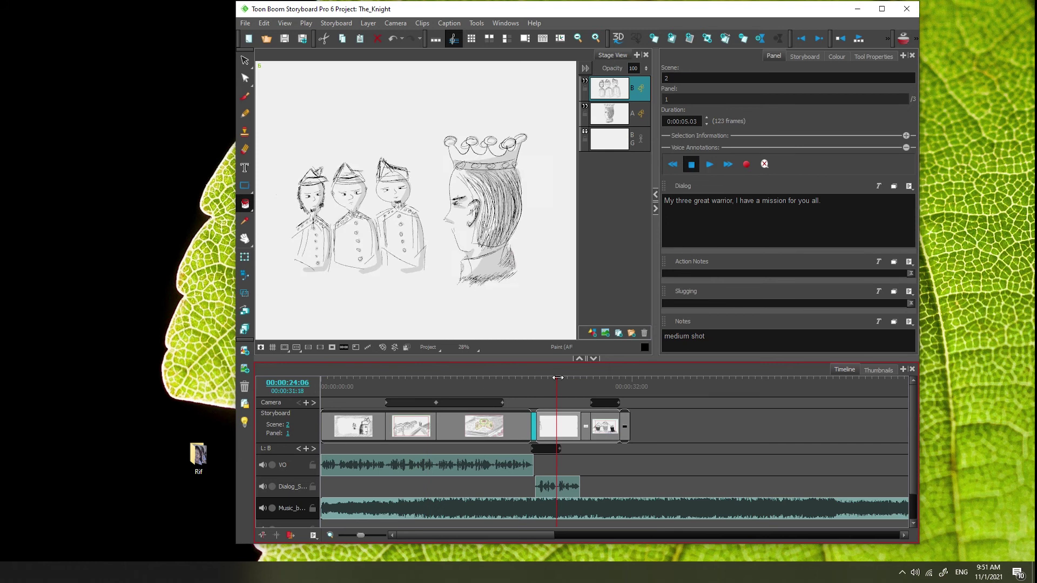
left_click_drag(561, 384, 549, 384)
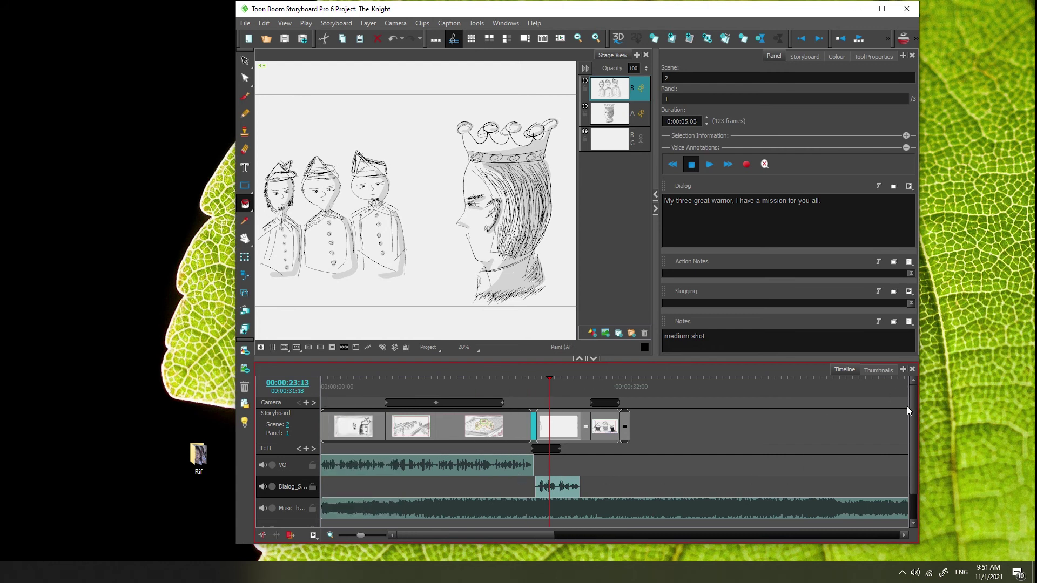
- Go to 00:00:10:01 in scene 1, panel 2 and show its background layer with the mountains
scroll(912, 426, "down", 2)
left_click(407, 501)
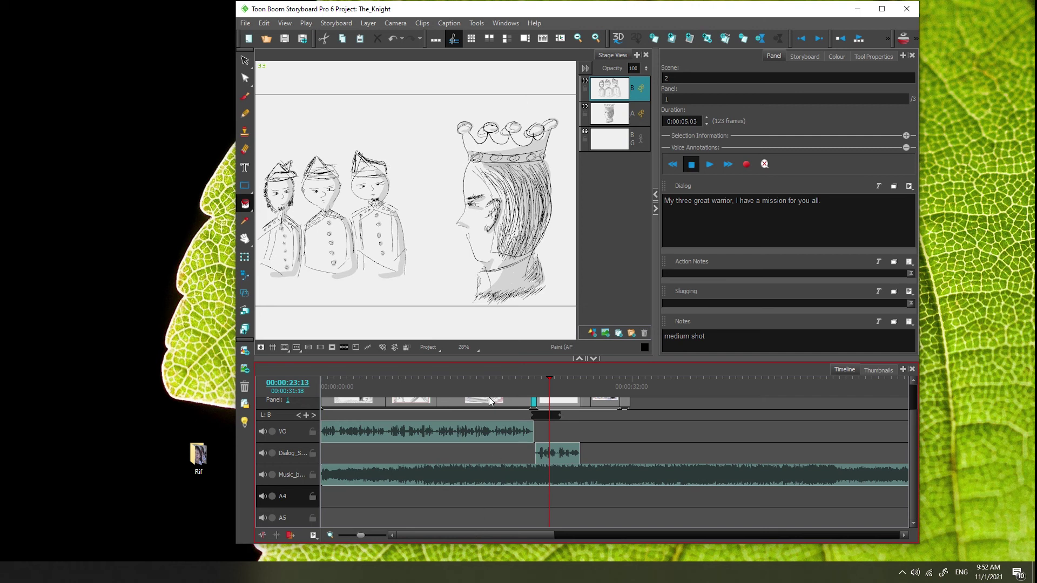
left_click_drag(550, 380, 419, 399)
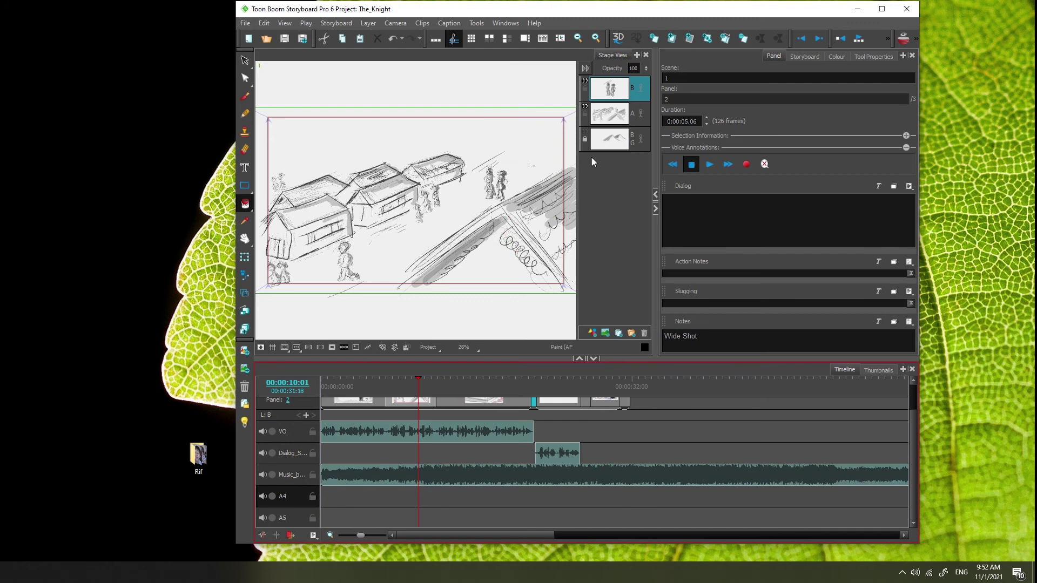
left_click(585, 132)
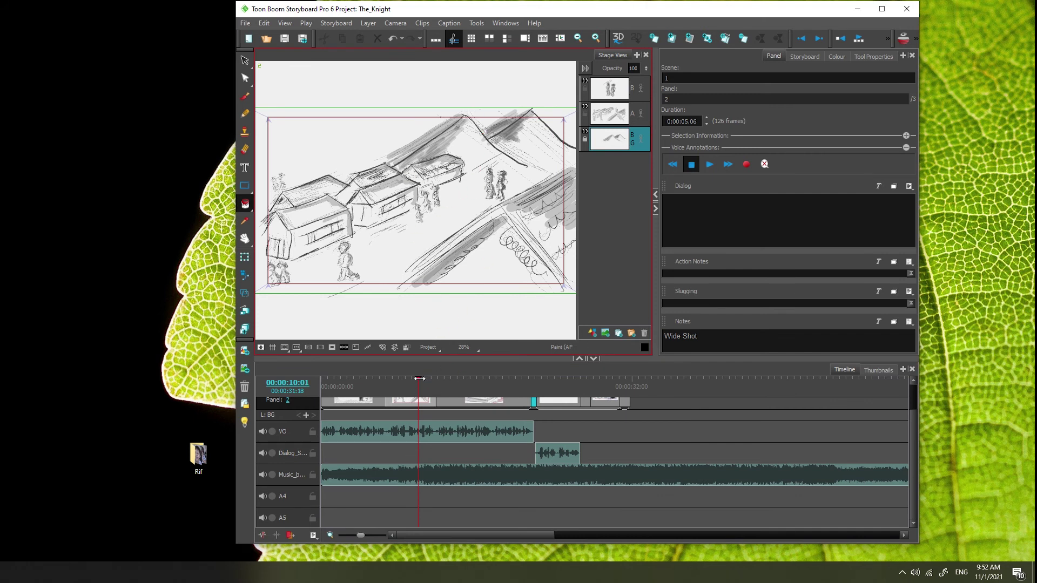
- Review the panels against the audio tracks at 00:00:19:08, 00:00:23:12, 00:00:23:02, 00:00:24:02 and 00:00:14:14
left_click_drag(420, 379, 508, 393)
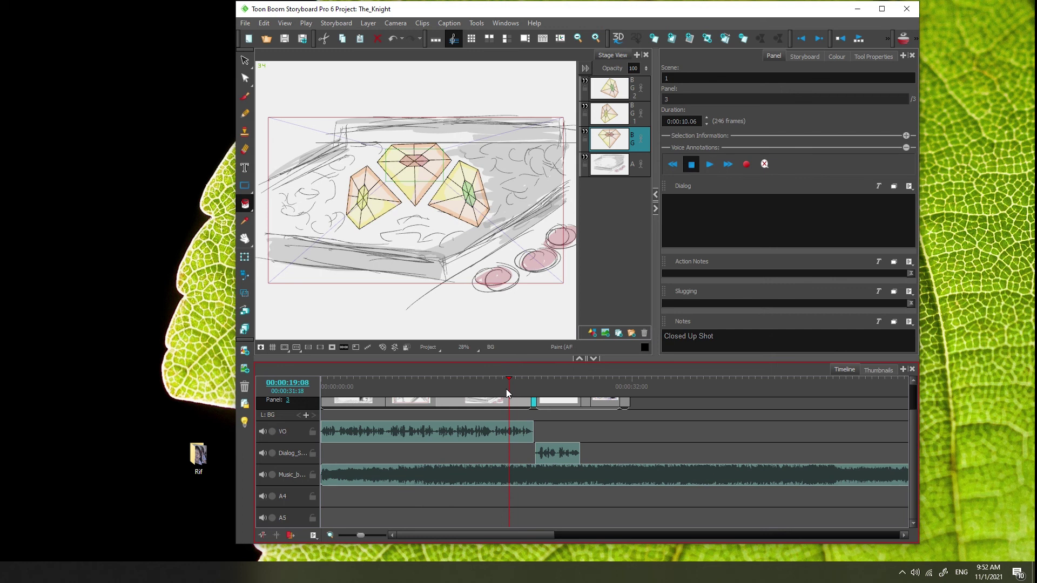
left_click_drag(509, 381, 549, 381)
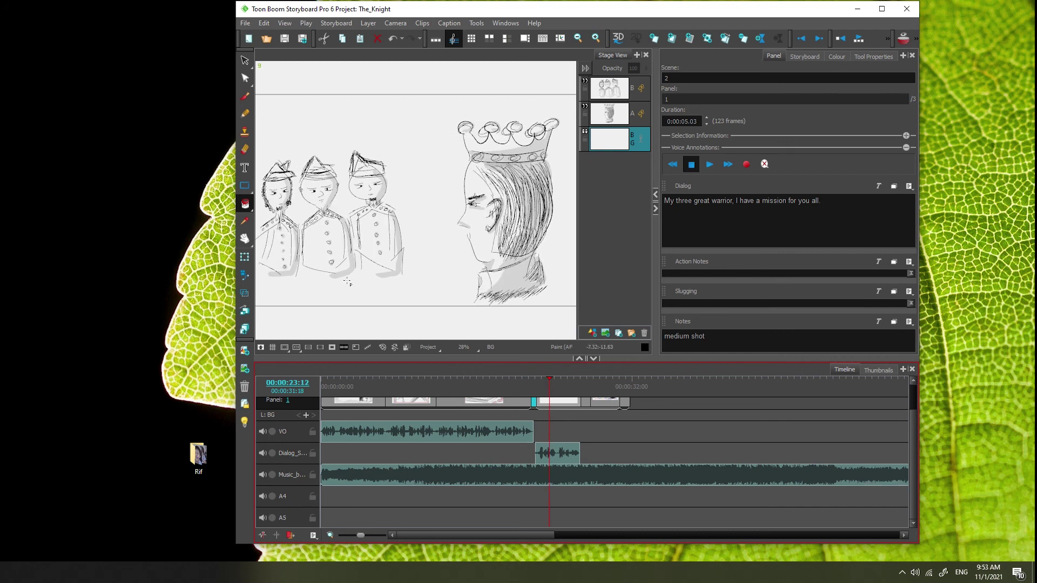
left_click(550, 377)
left_click_drag(552, 379, 545, 378)
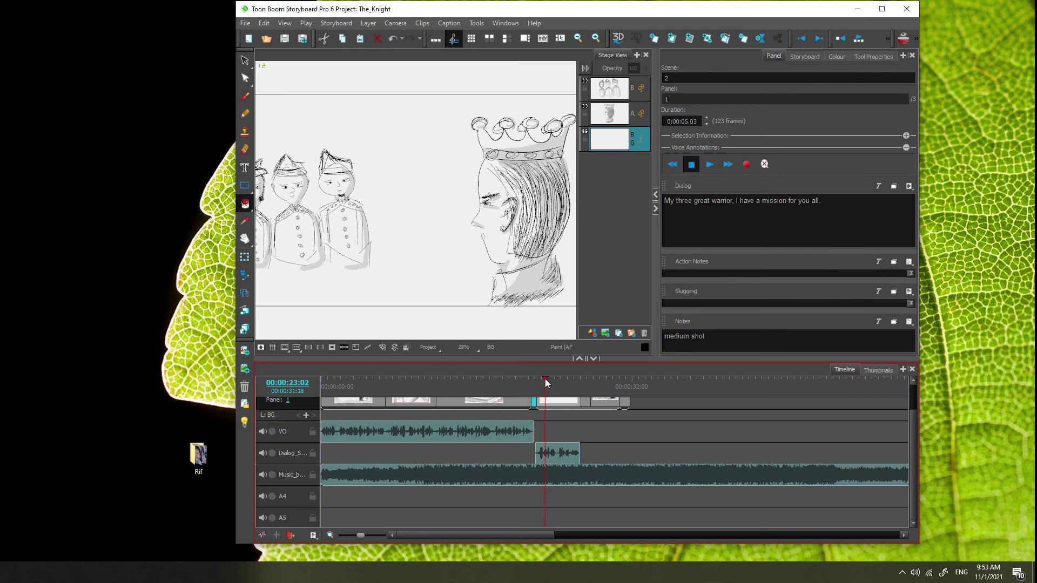
mouse_move(544, 378)
left_mouse_down()
mouse_move(801, 382)
mouse_move(554, 380)
left_mouse_up()
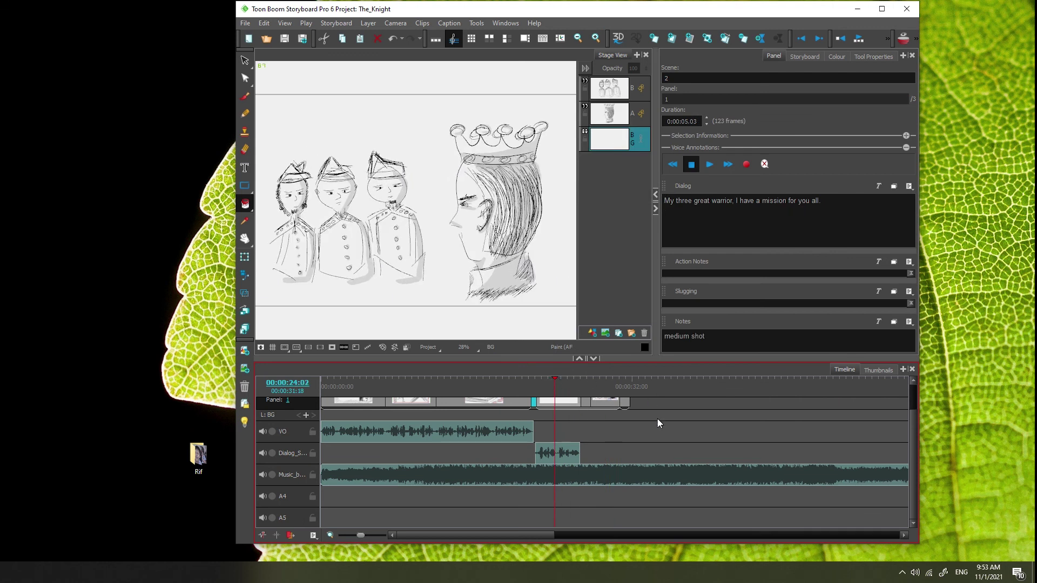
left_click(646, 380)
left_click_drag(647, 380, 462, 386)
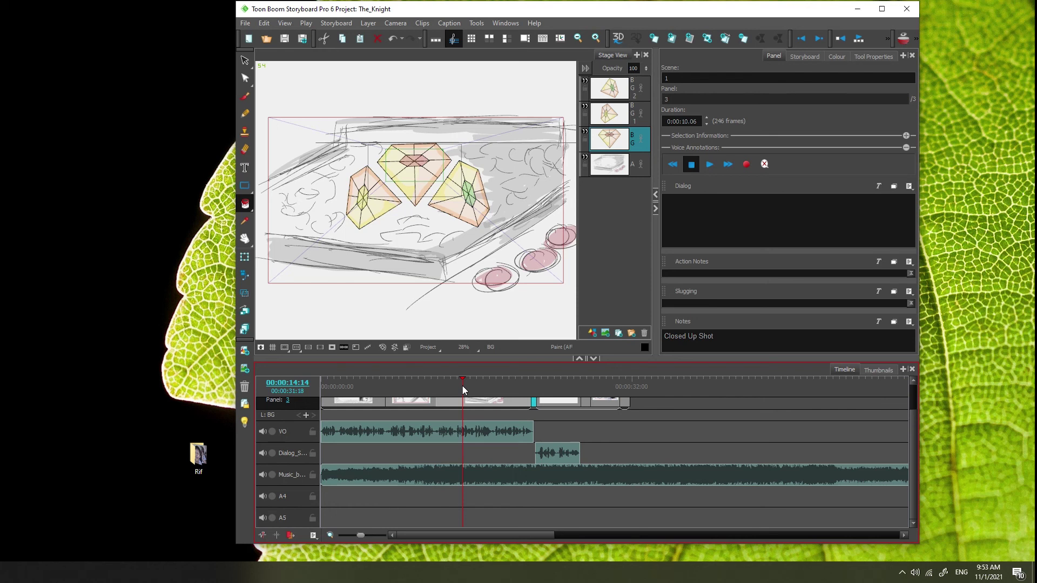
- Check the audio options available for the VO track and enlarge the timeline area to show all the audio tracks
right_click(453, 426)
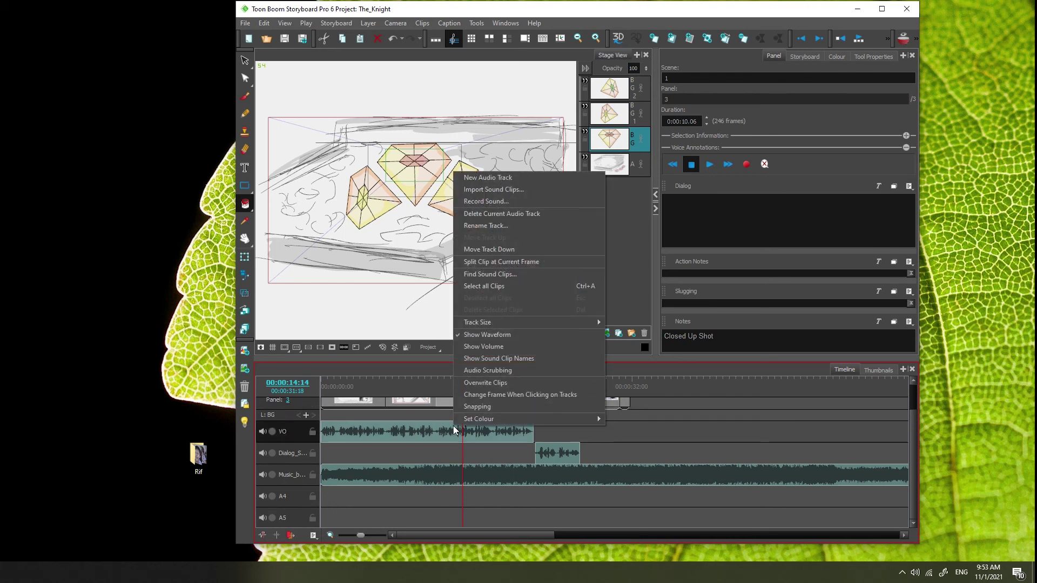
left_click(430, 436)
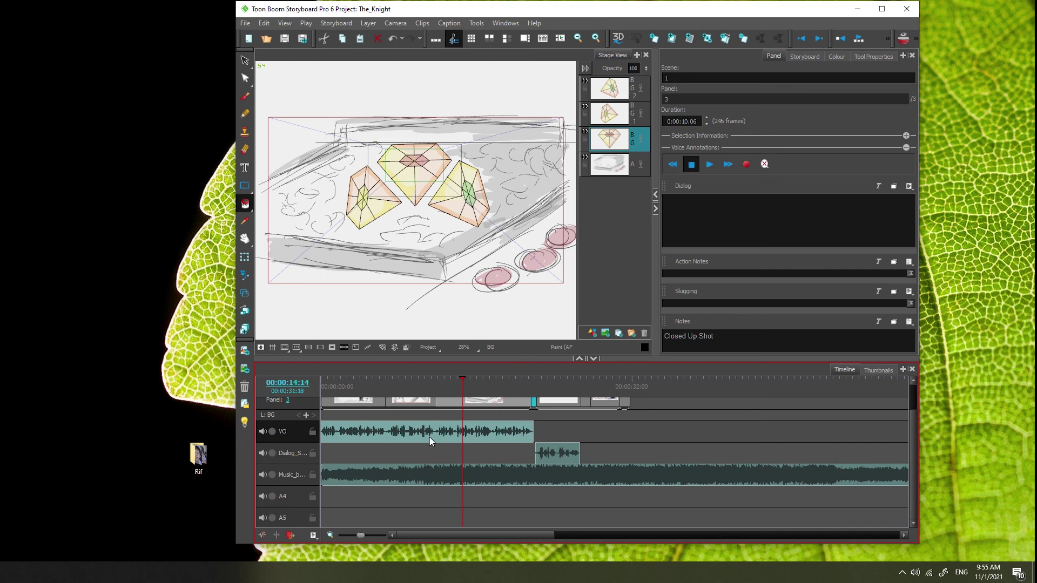
left_click_drag(569, 360, 571, 251)
- Review scenes 1 and 2 against the sound at 00:00:04:21, 00:00:16:08, 00:00:21:18 and 00:00:29:08
left_click(766, 338)
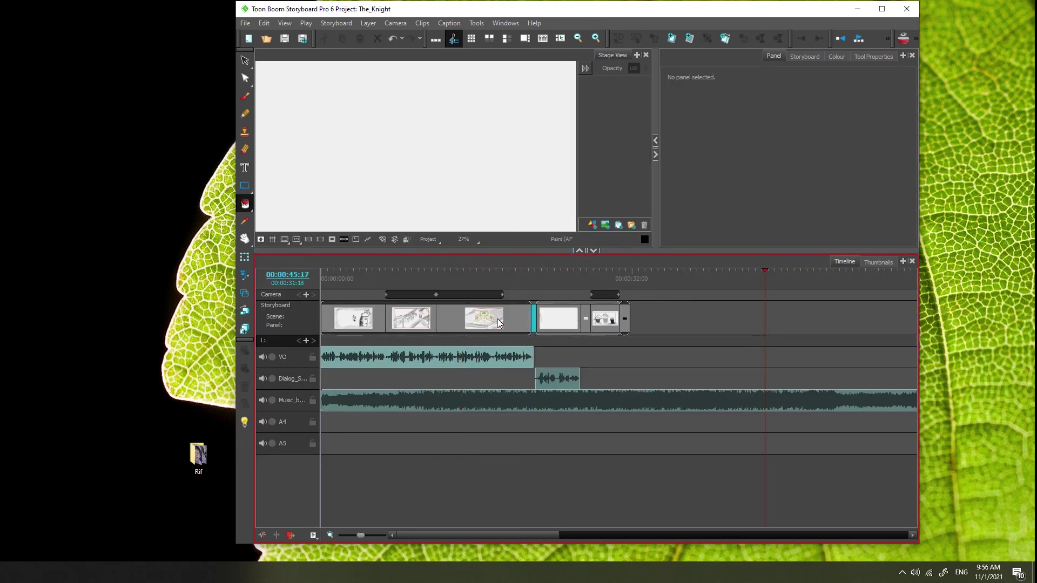
mouse_move(439, 288)
left_mouse_down()
mouse_move(387, 270)
mouse_move(367, 274)
left_mouse_up()
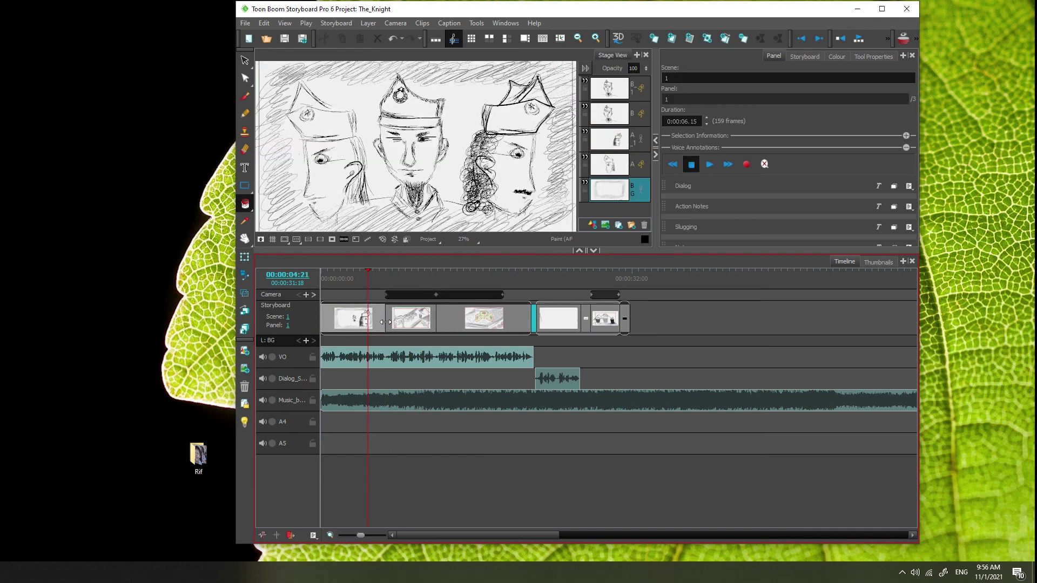
left_click(397, 270)
left_click_drag(397, 270, 479, 276)
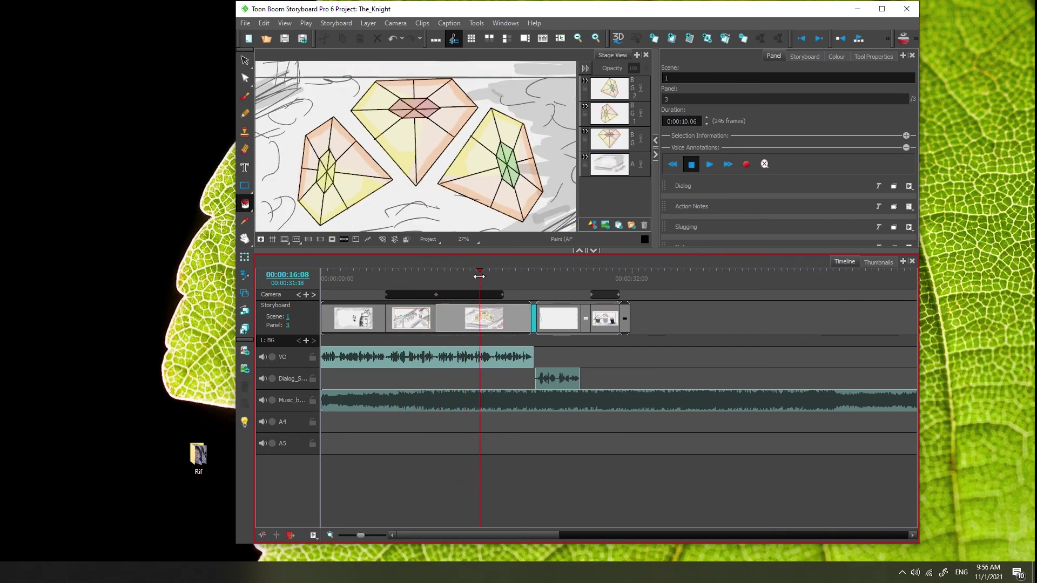
left_click_drag(479, 268, 532, 268)
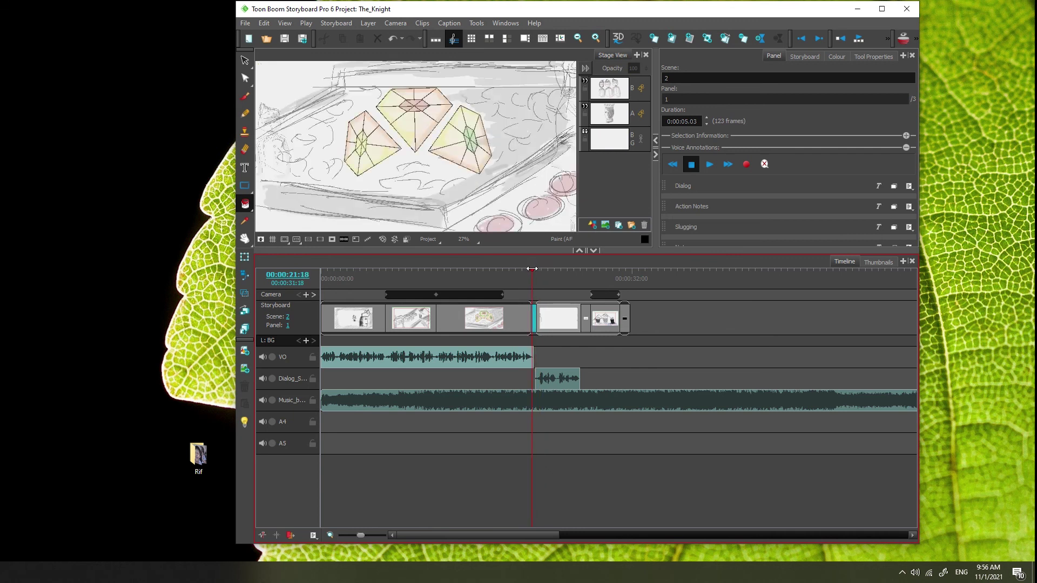
mouse_move(532, 268)
left_mouse_down()
mouse_move(572, 269)
mouse_move(394, 274)
mouse_move(601, 273)
left_mouse_up()
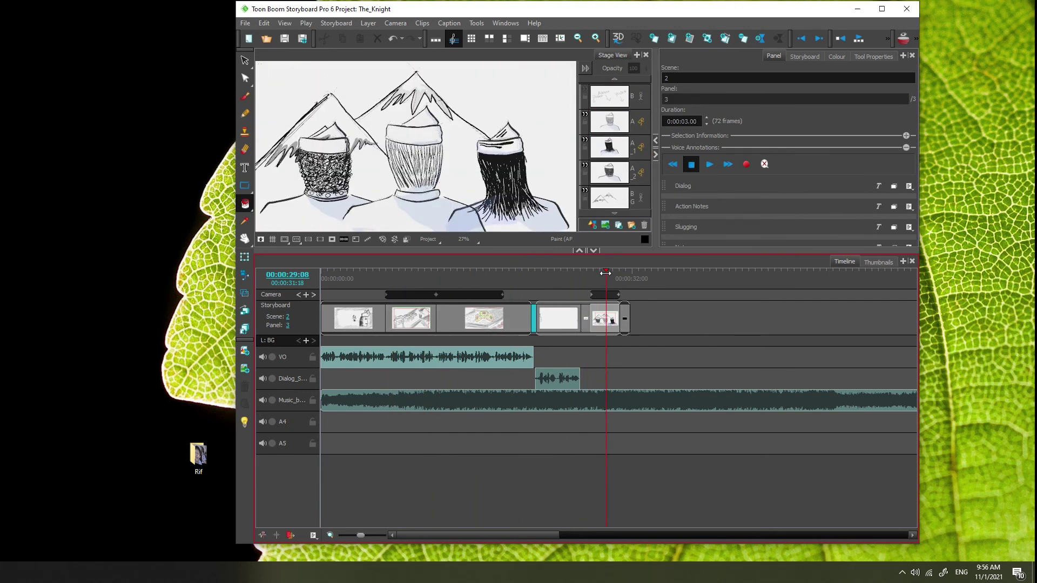
- Show the project information and read the storyboard script down to Scene 4
left_click(807, 58)
scroll(744, 180, "down", 5)
scroll(744, 180, "down", 1)
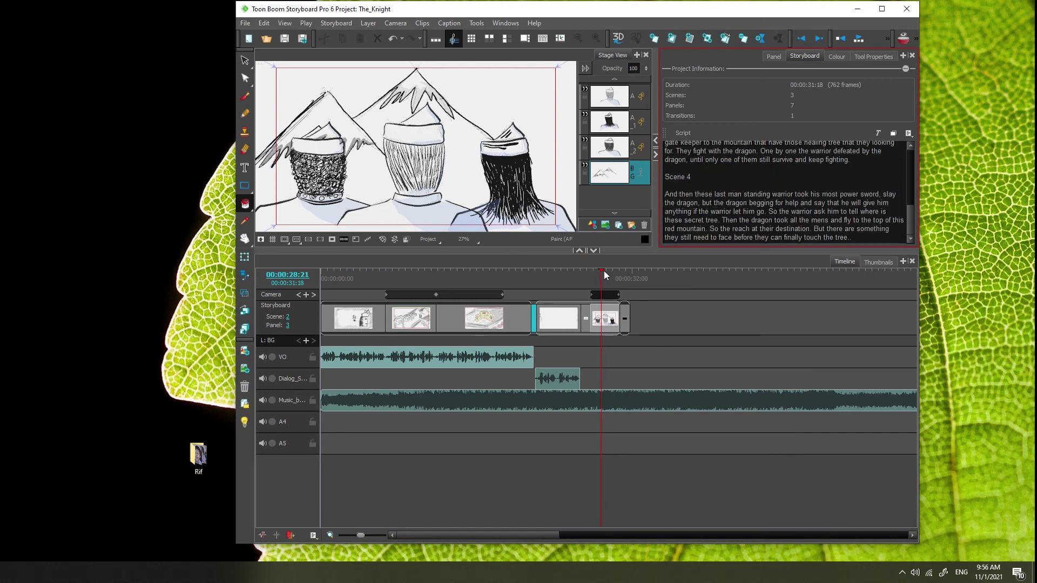
- Review the panels and their audio at 00:00:06:21, 00:00:23:02, 00:00:14:17 and 00:00:13:06
left_click(388, 272)
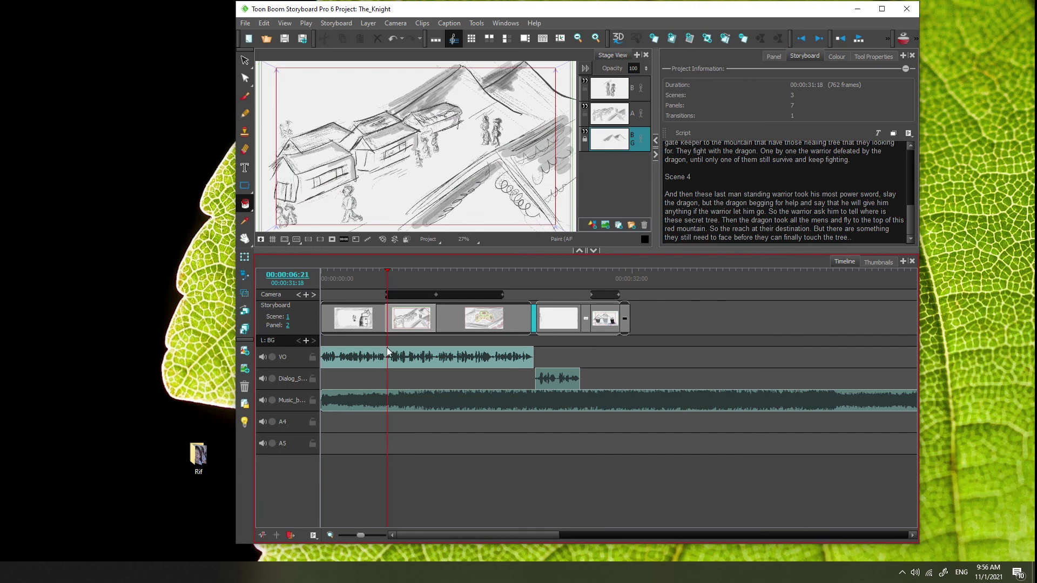
left_click(545, 271)
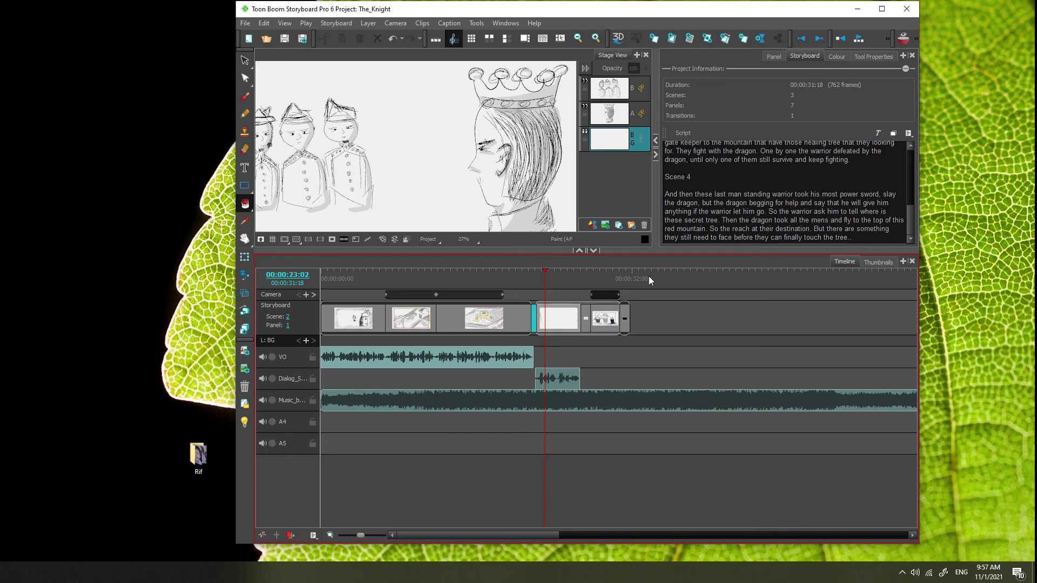
left_click_drag(546, 269, 461, 278)
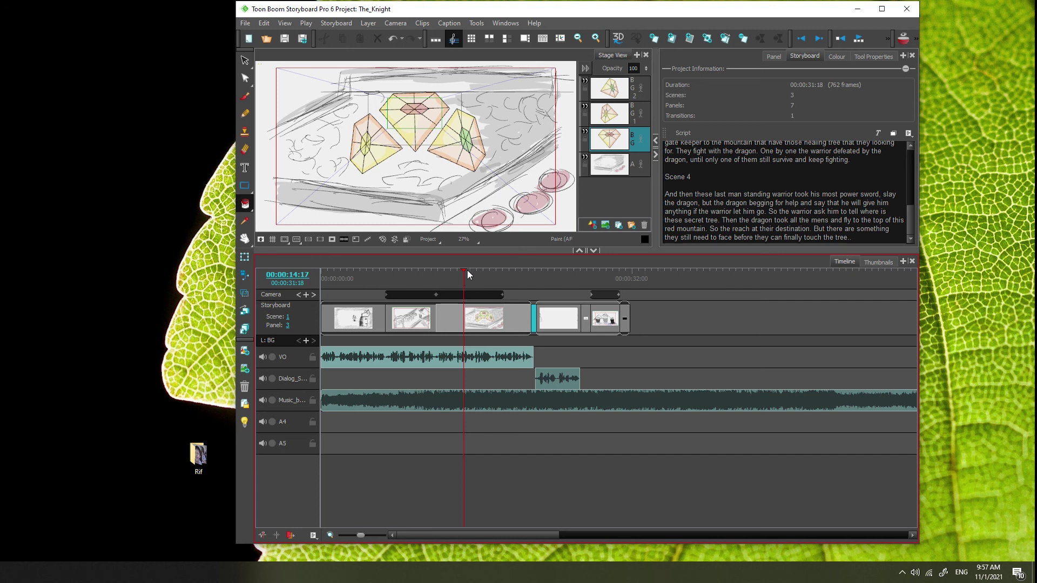
mouse_move(464, 270)
left_mouse_down()
mouse_move(594, 274)
mouse_move(423, 275)
mouse_move(594, 276)
mouse_move(450, 277)
left_mouse_up()
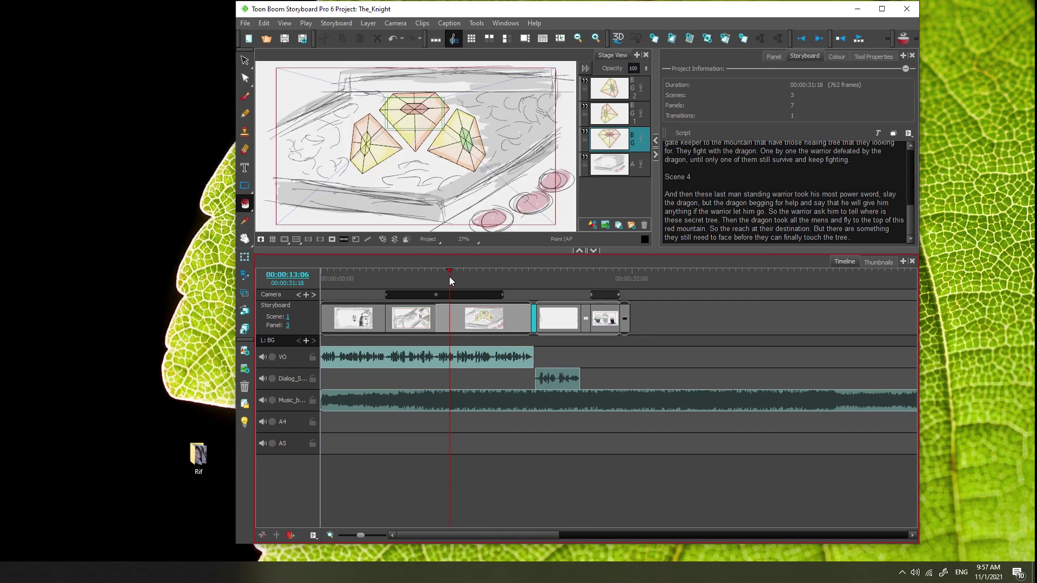